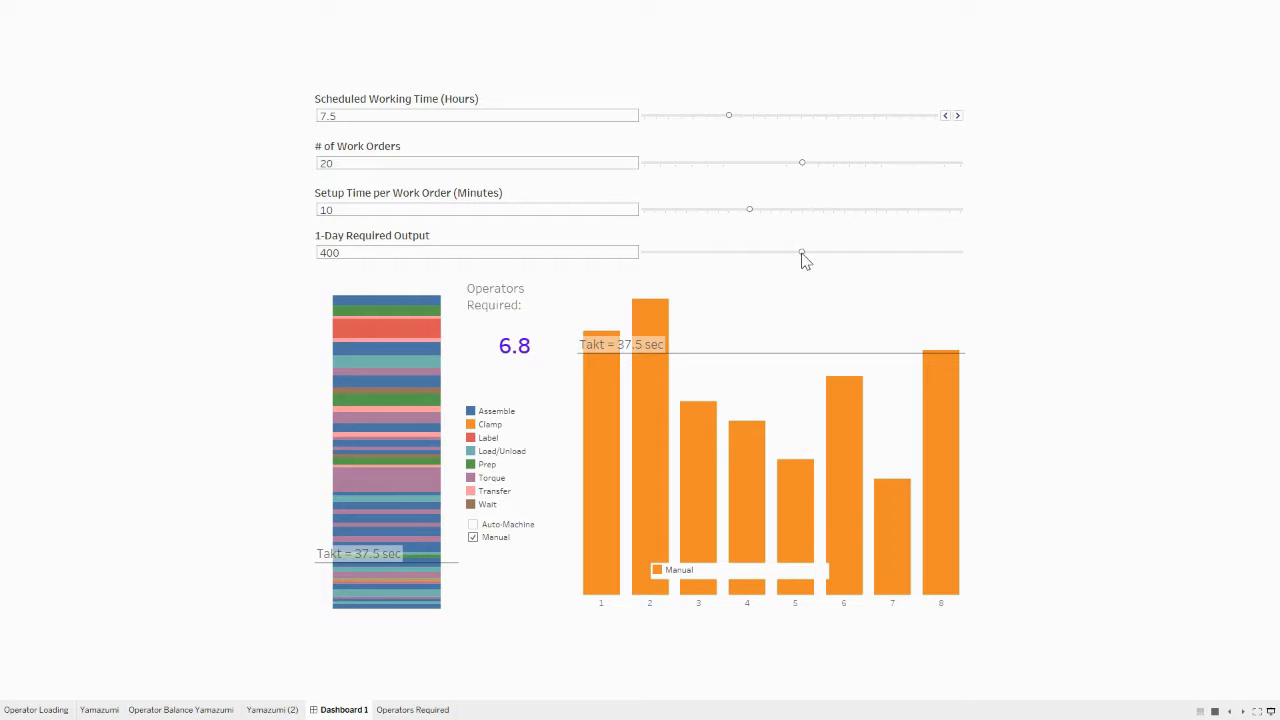
Lower the 1-Day Required Output on the dashboard below 400
{"action": "left_click_drag", "start_coordinate": [800, 255], "coordinate": [743, 255]}
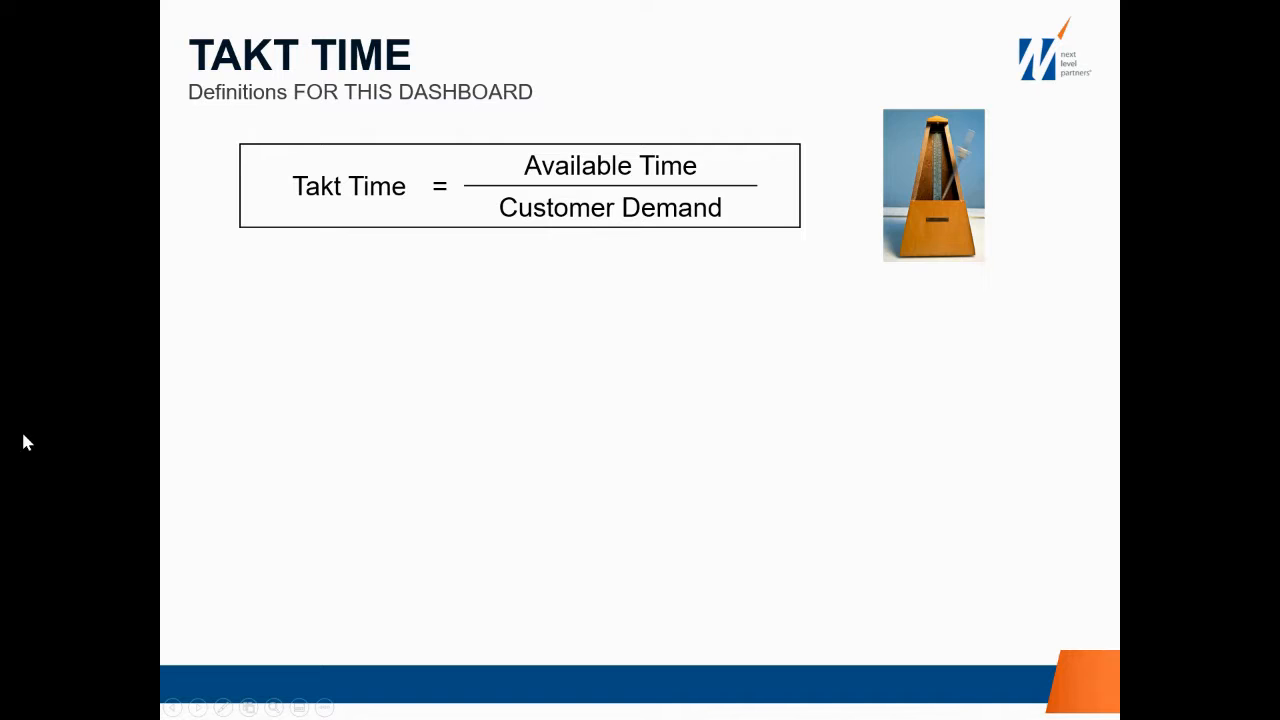
{"action": "left_click", "coordinate": [29, 446]}
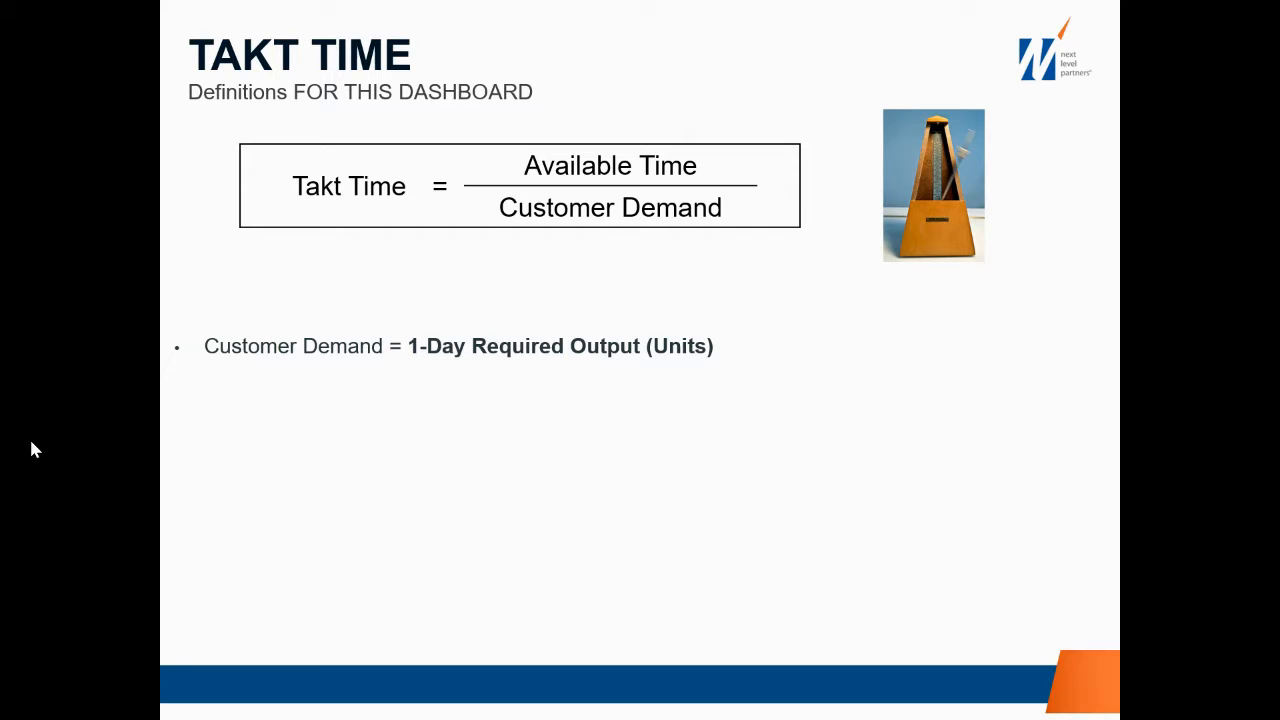
{"action": "key", "text": "Right"}
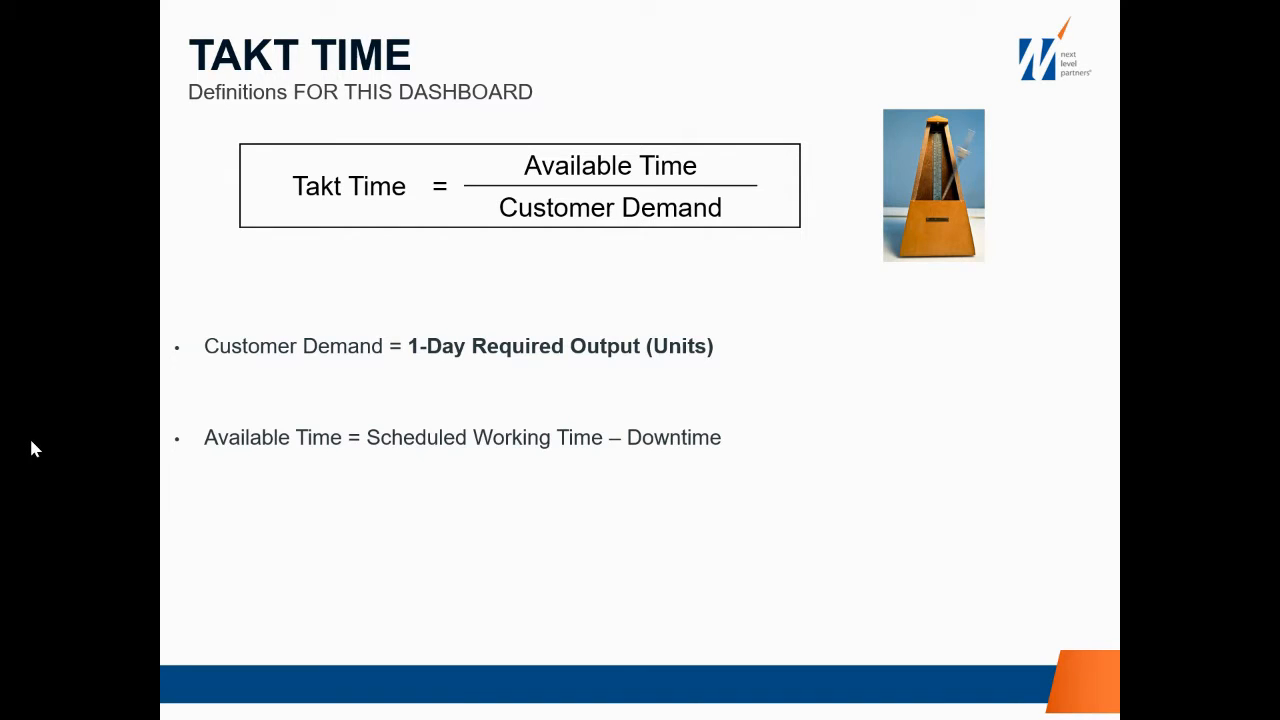
{"action": "key", "text": "Right"}
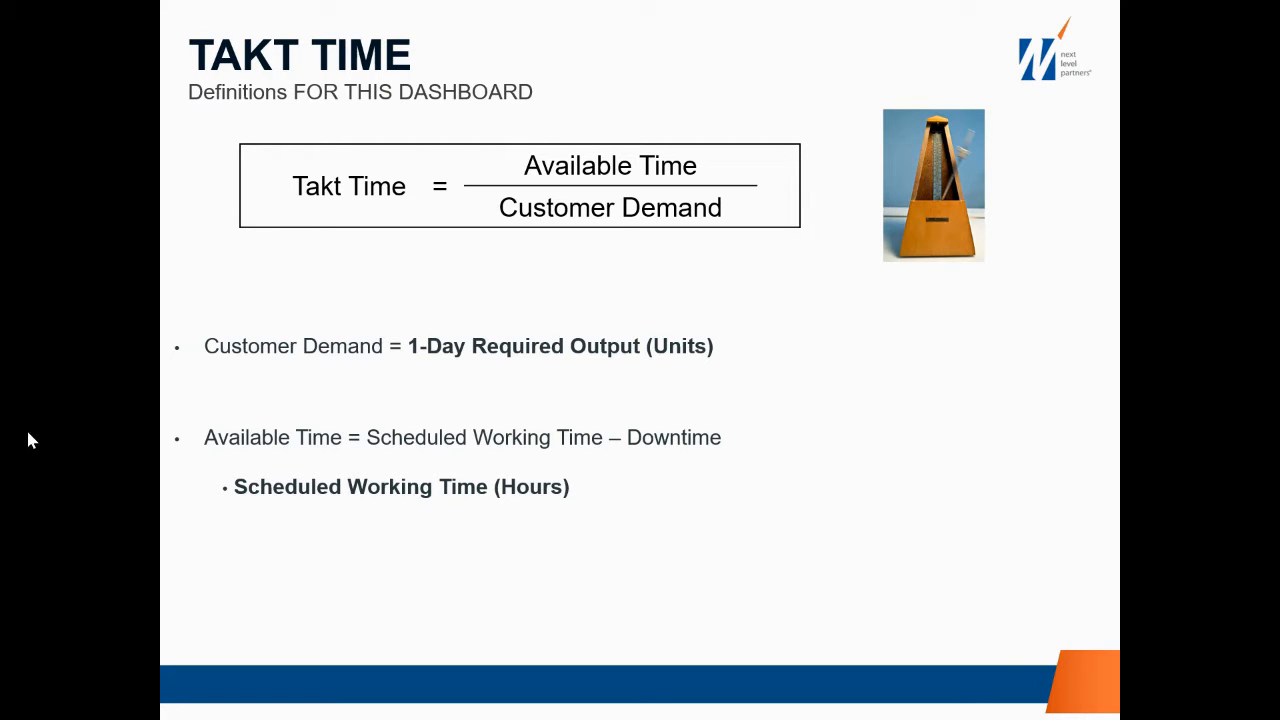
{"action": "key", "text": "Right"}
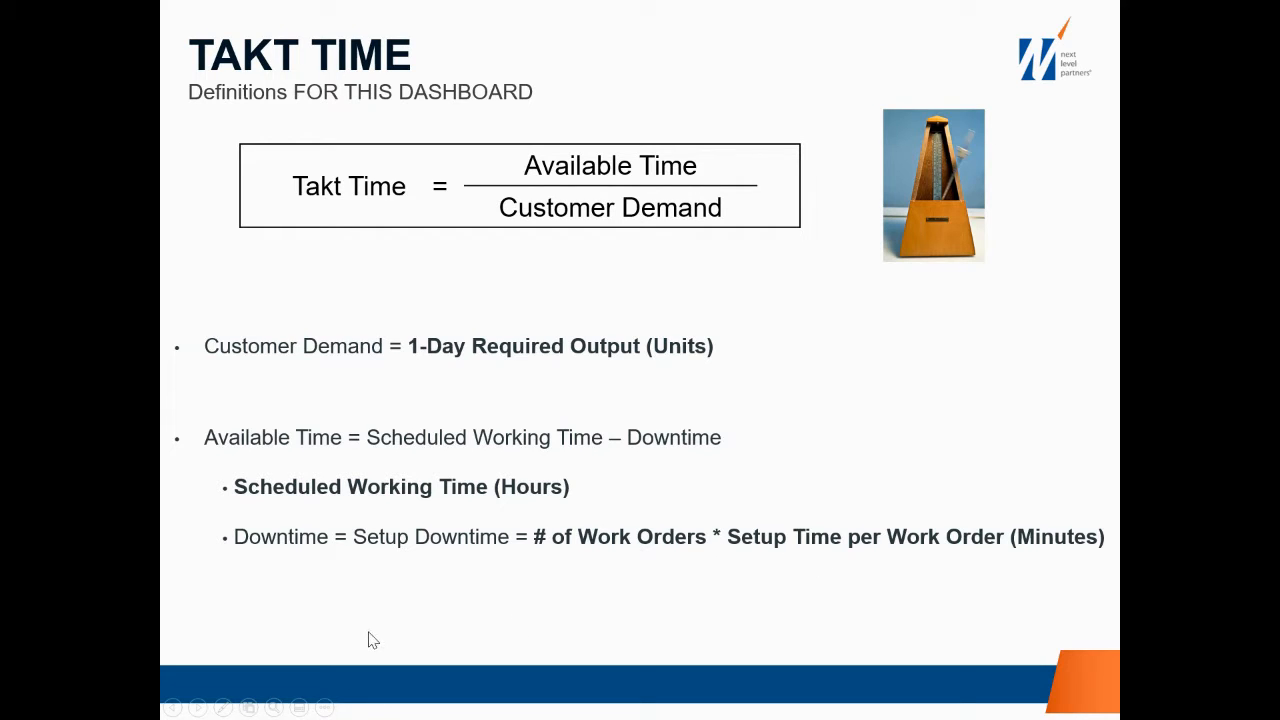
{"action": "key", "text": "Right"}
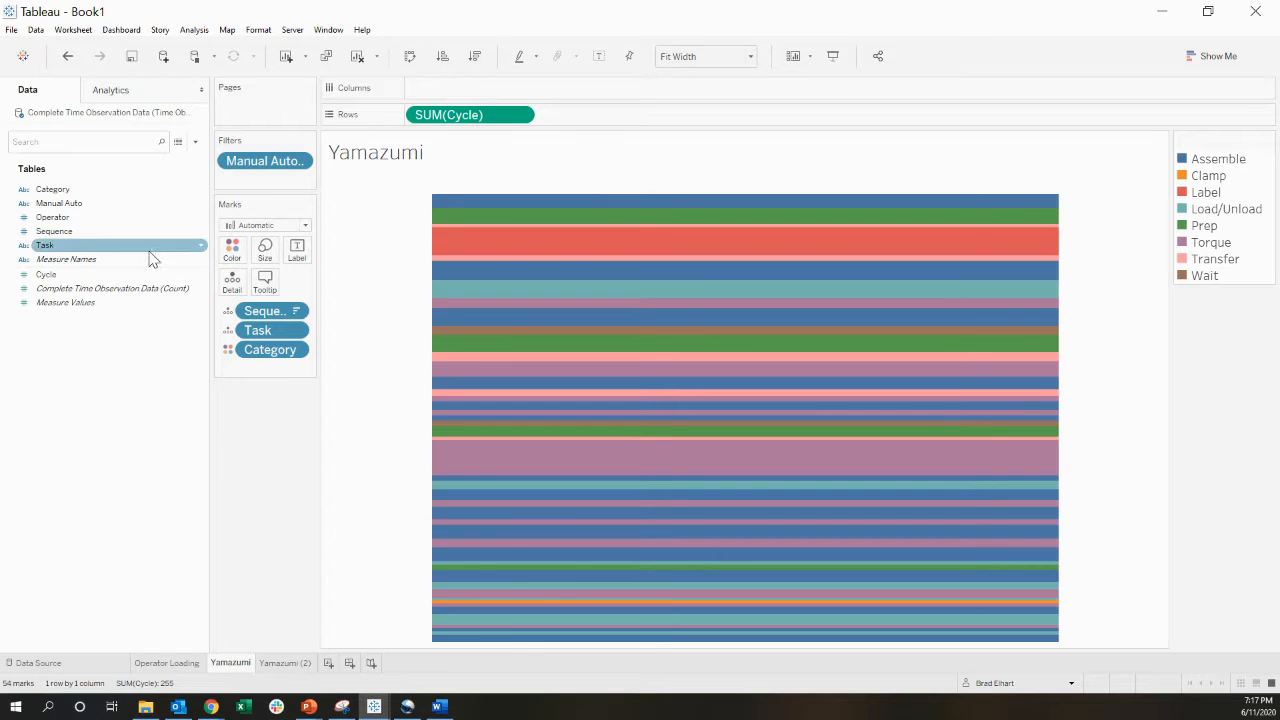
Create a float parameter named "Scheduled Working Time (Hours)" with a current value of 7.5
{"action": "left_click", "coordinate": [195, 141]}
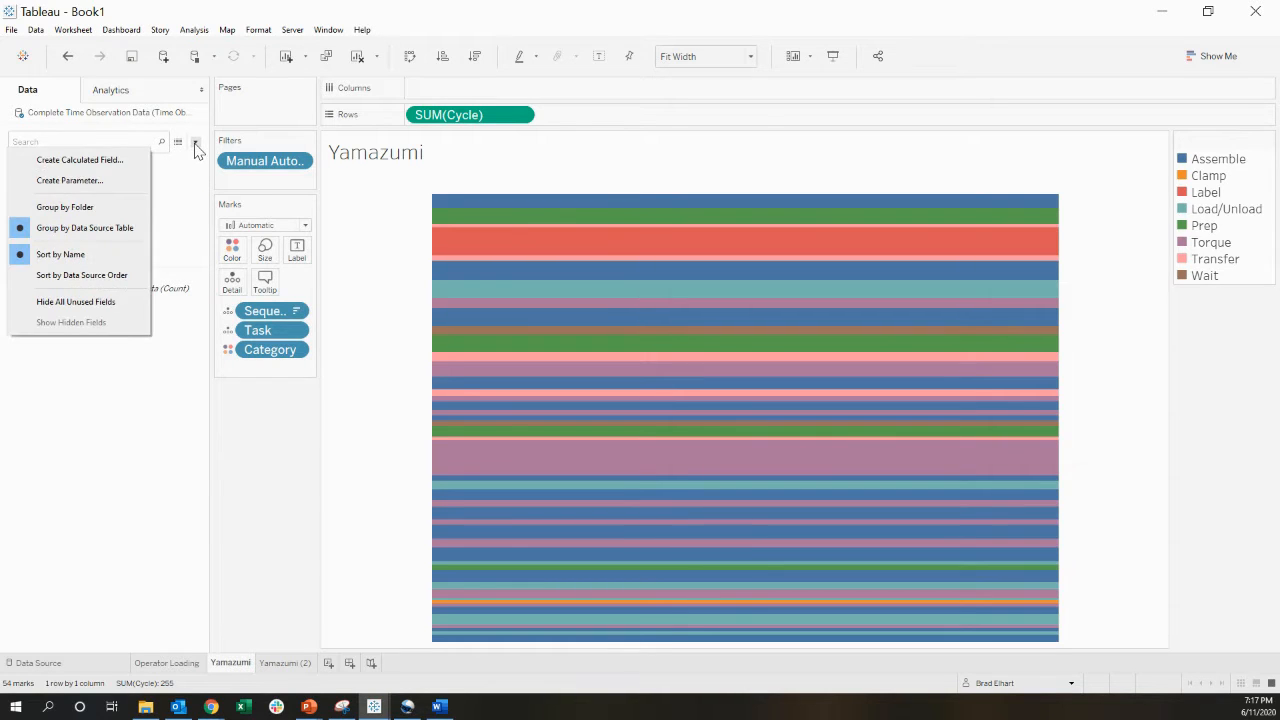
{"action": "left_click", "coordinate": [86, 180]}
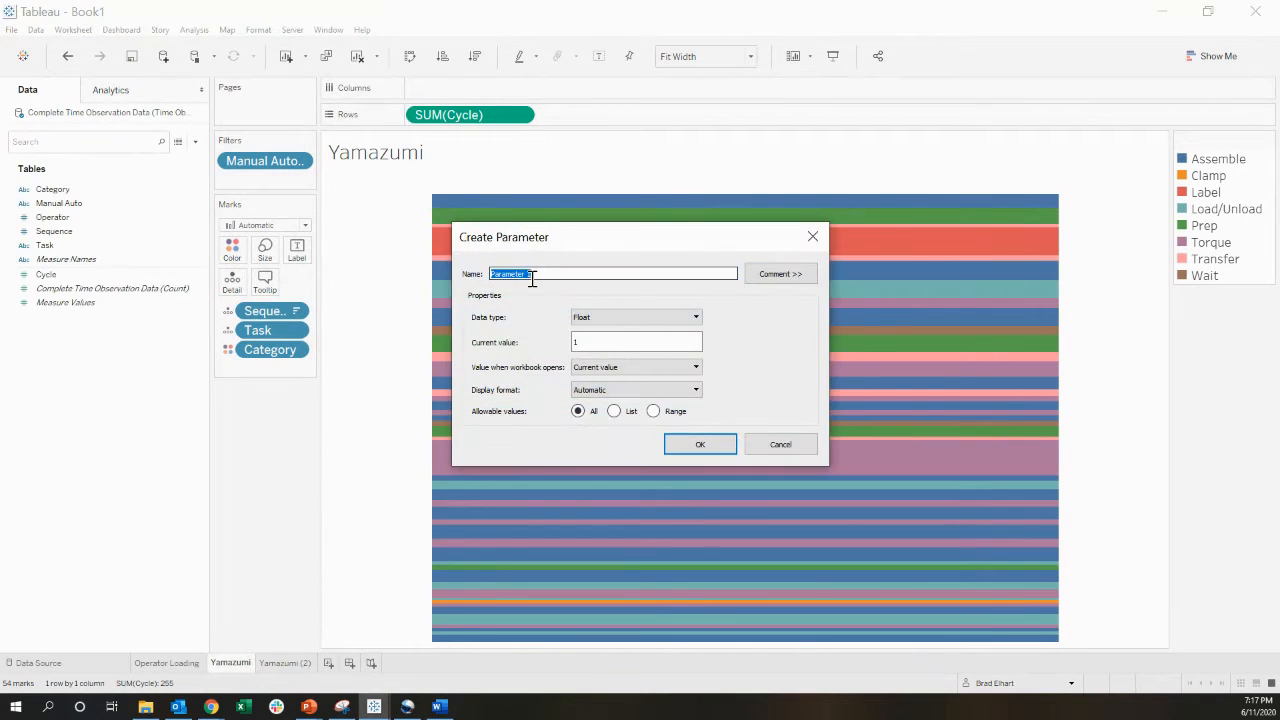
{"action": "type", "text": "Scheduled Working Time (Hours)"}
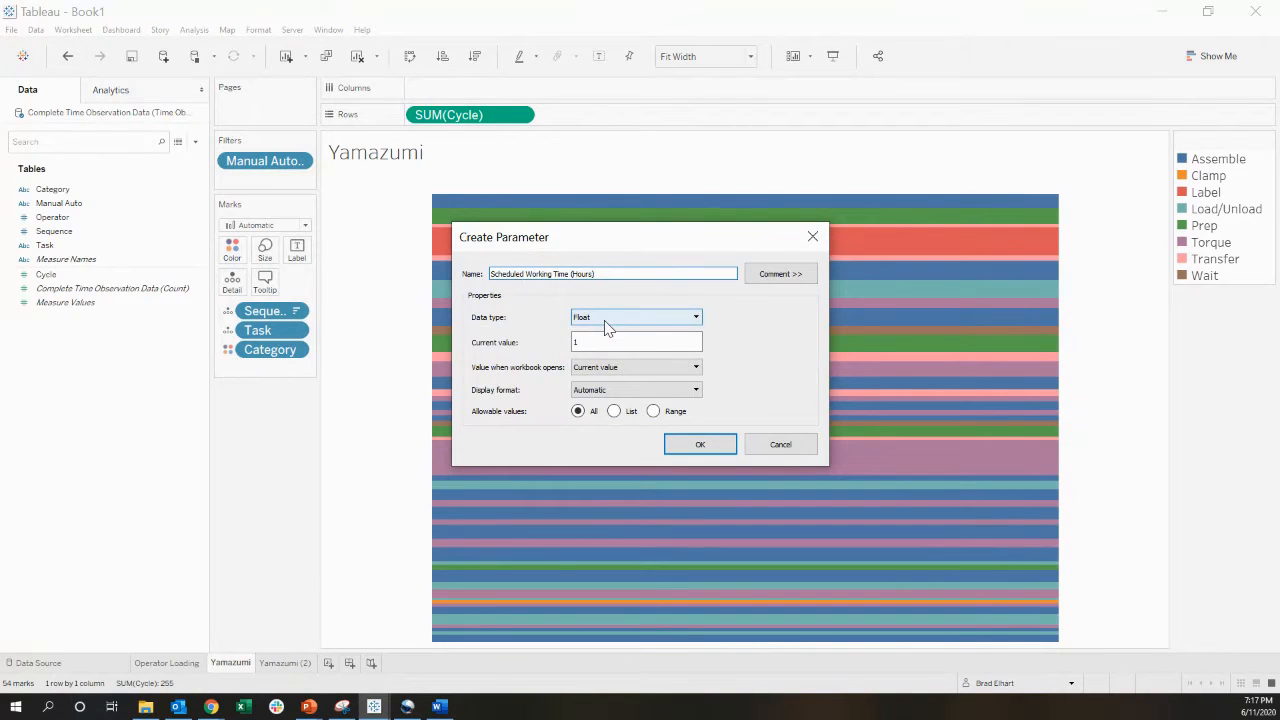
{"action": "left_click", "coordinate": [590, 342]}
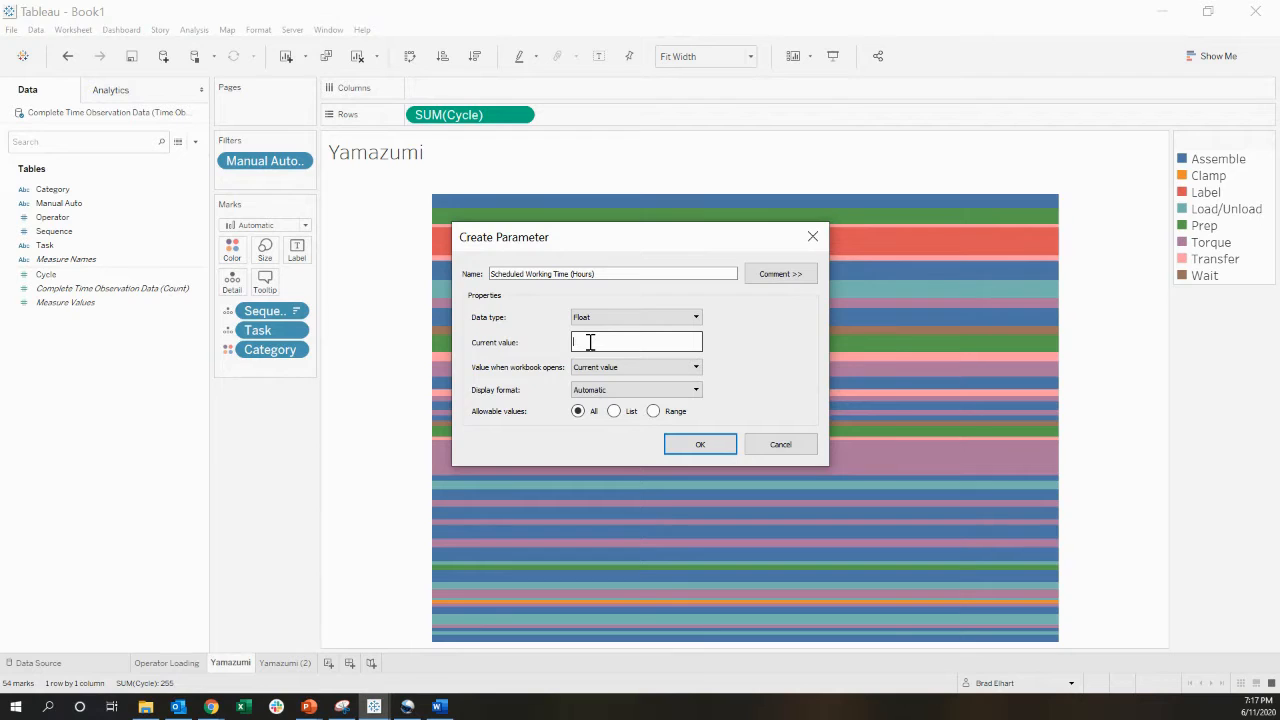
{"action": "key", "text": "Tab"}
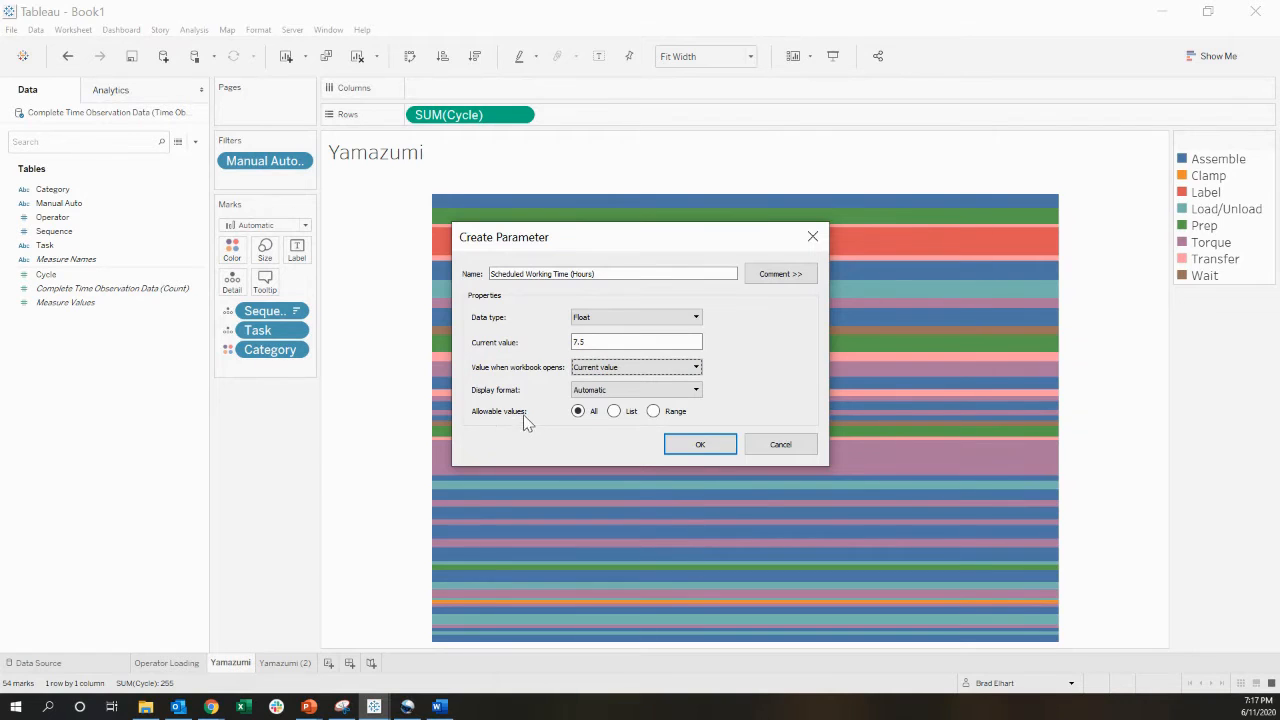
{"action": "left_click", "coordinate": [688, 446]}
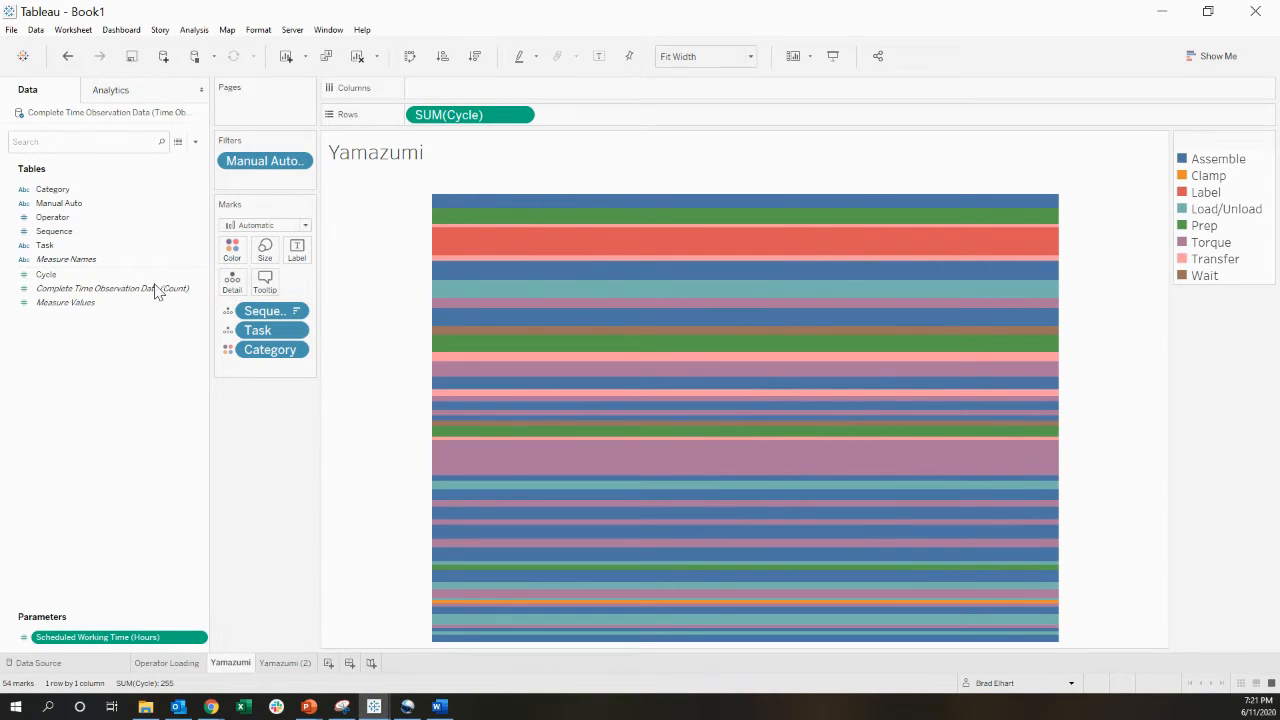
Create an integer parameter named "1-Day Required Output" and give it a current value
{"action": "left_click", "coordinate": [196, 142]}
{"action": "left_click", "coordinate": [83, 184]}
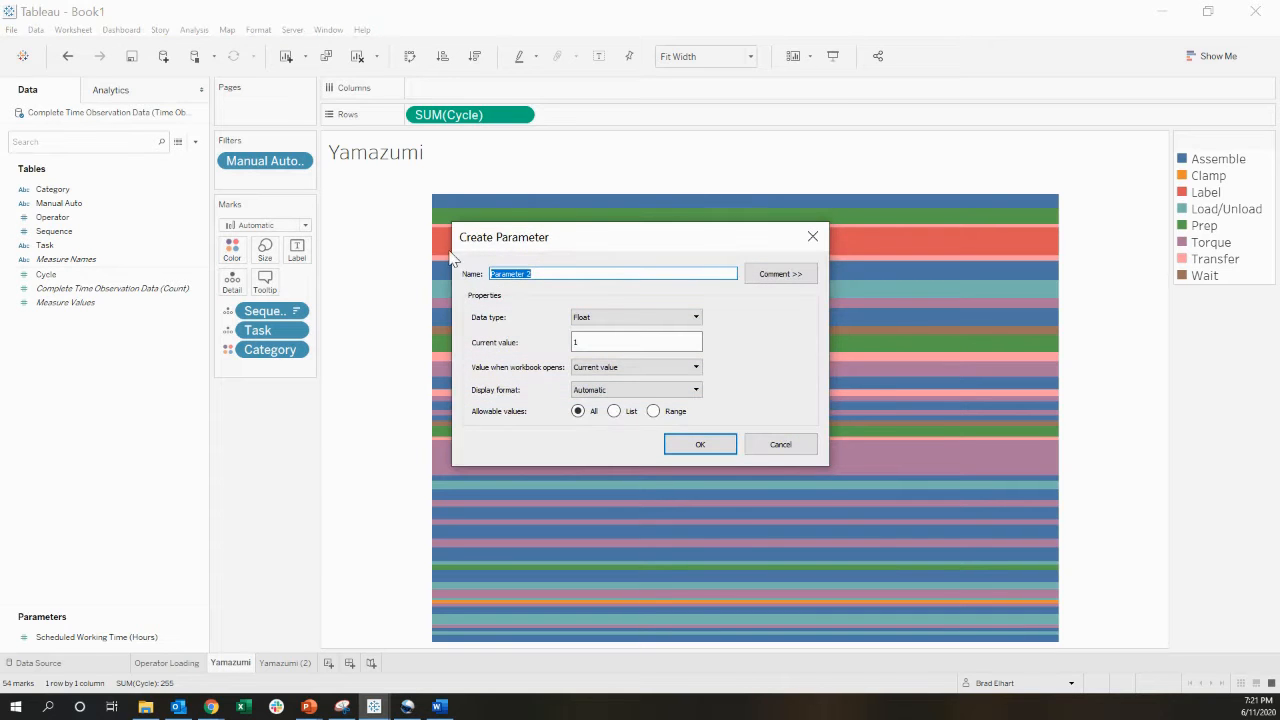
{"action": "type", "text": "1-Day Required Output"}
{"action": "left_click", "coordinate": [696, 318]}
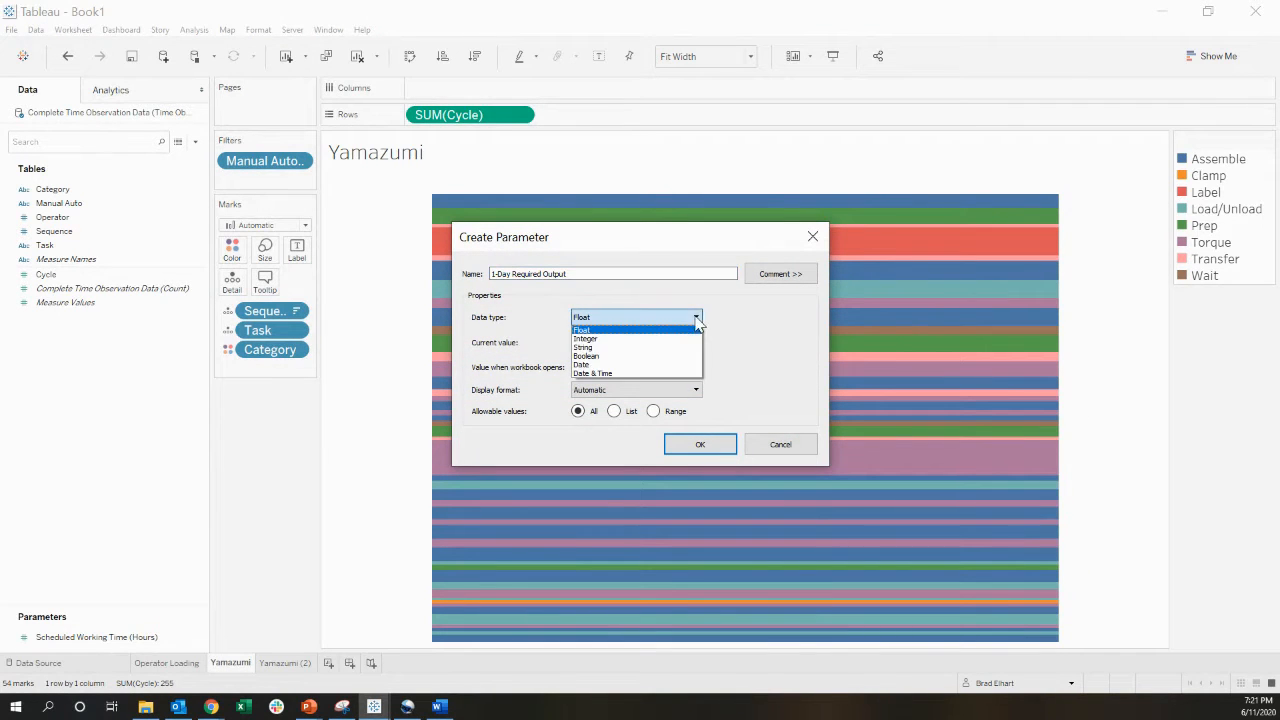
{"action": "left_click", "coordinate": [630, 339]}
{"action": "double_click", "coordinate": [573, 343]}
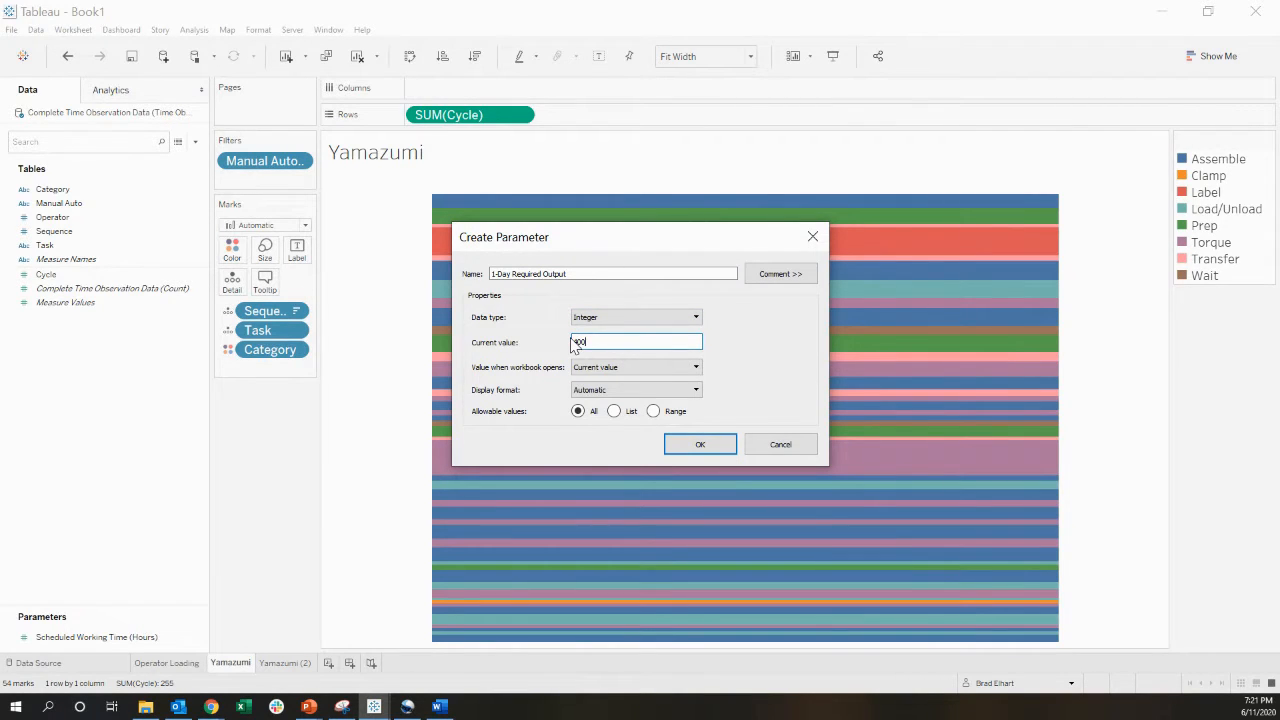
{"action": "left_click", "coordinate": [700, 444]}
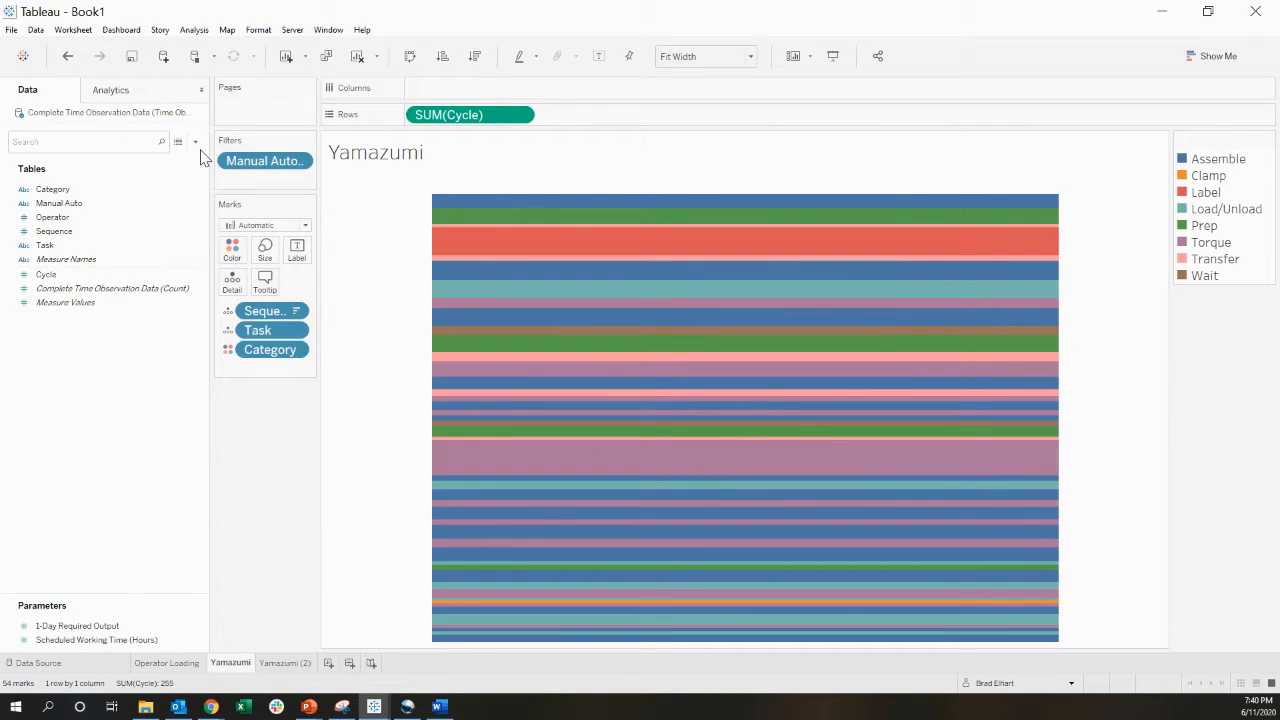
Create an integer parameter named "# of Work Orders" with a current value of 20
{"action": "left_click", "coordinate": [195, 143]}
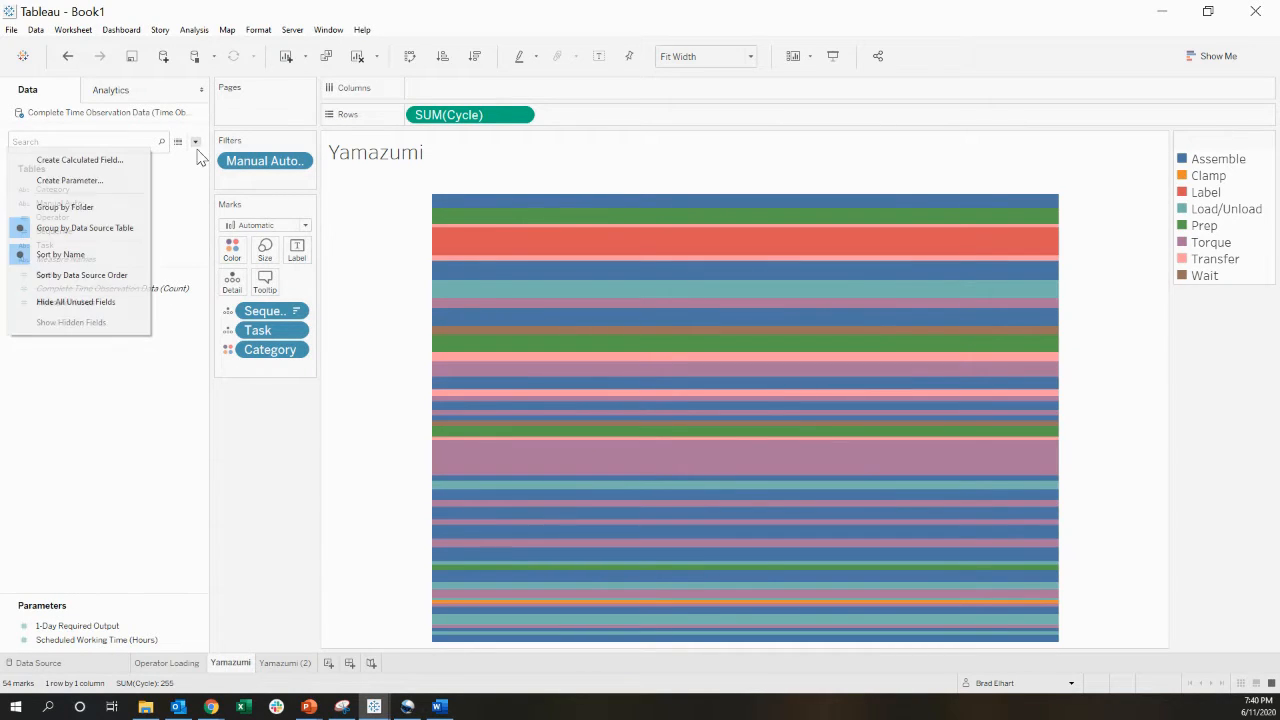
{"action": "left_click", "coordinate": [105, 181]}
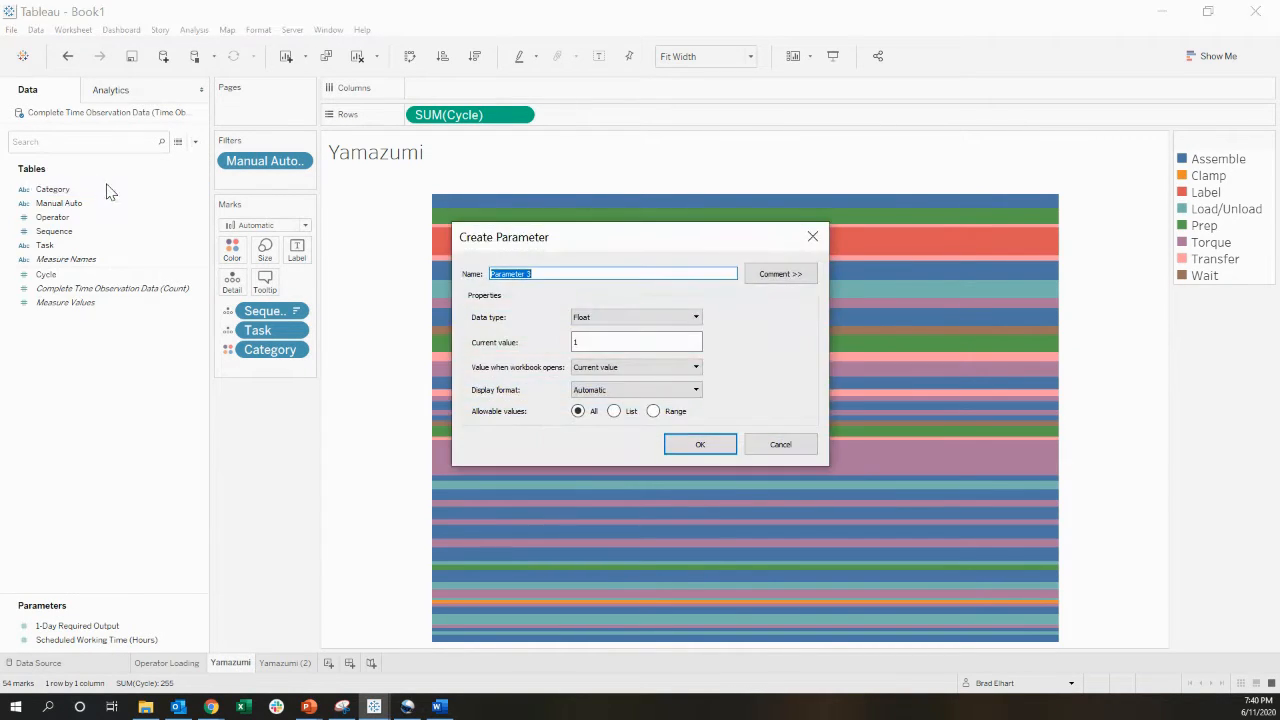
{"action": "type", "text": "# of Work Orders"}
{"action": "left_click", "coordinate": [697, 319]}
{"action": "left_click", "coordinate": [603, 339]}
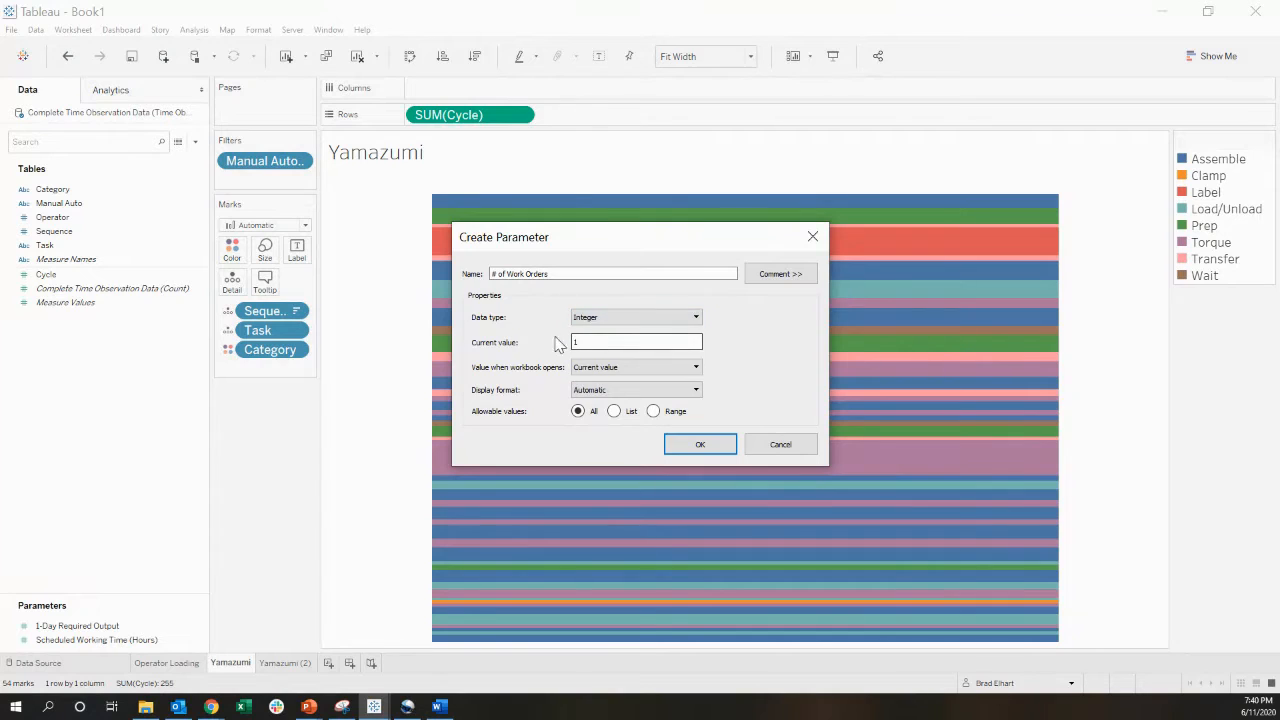
{"action": "left_click", "coordinate": [578, 342]}
{"action": "double_click", "coordinate": [574, 344]}
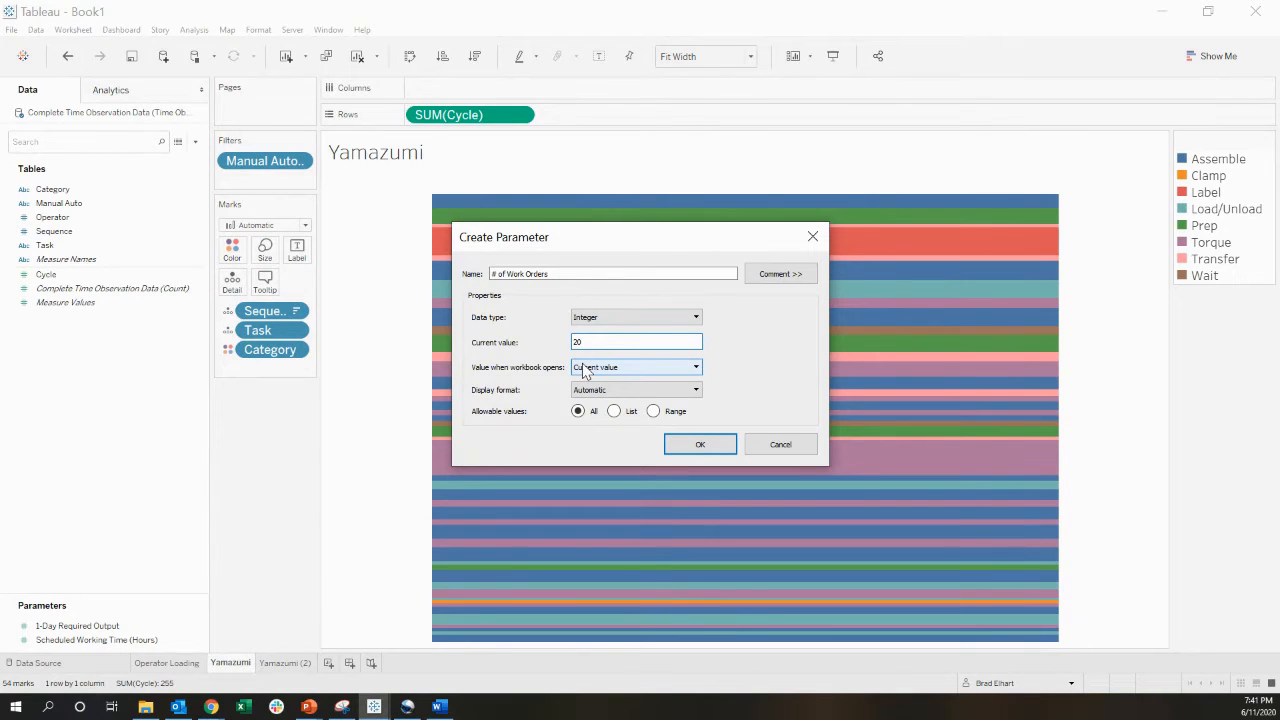
{"action": "left_click", "coordinate": [690, 444]}
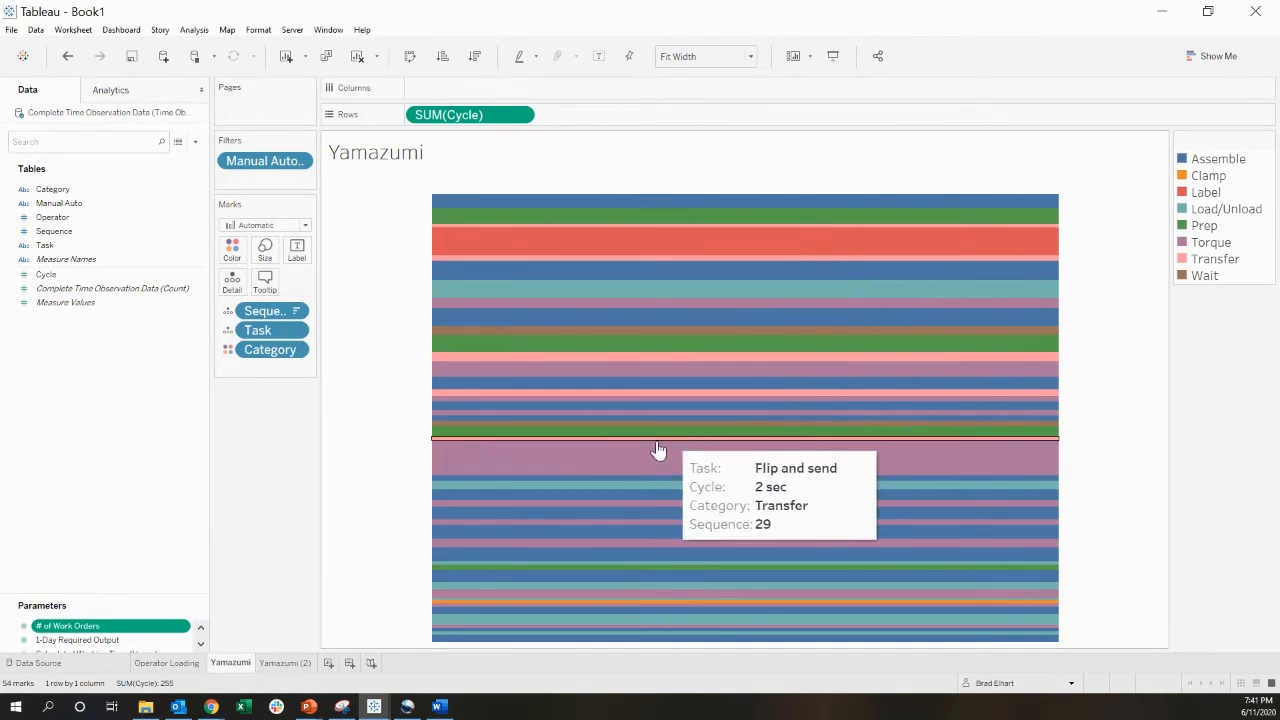
Create an integer parameter named "Setup Time per Work Order (Minutes)" with a current value of 7
{"action": "left_click", "coordinate": [197, 148]}
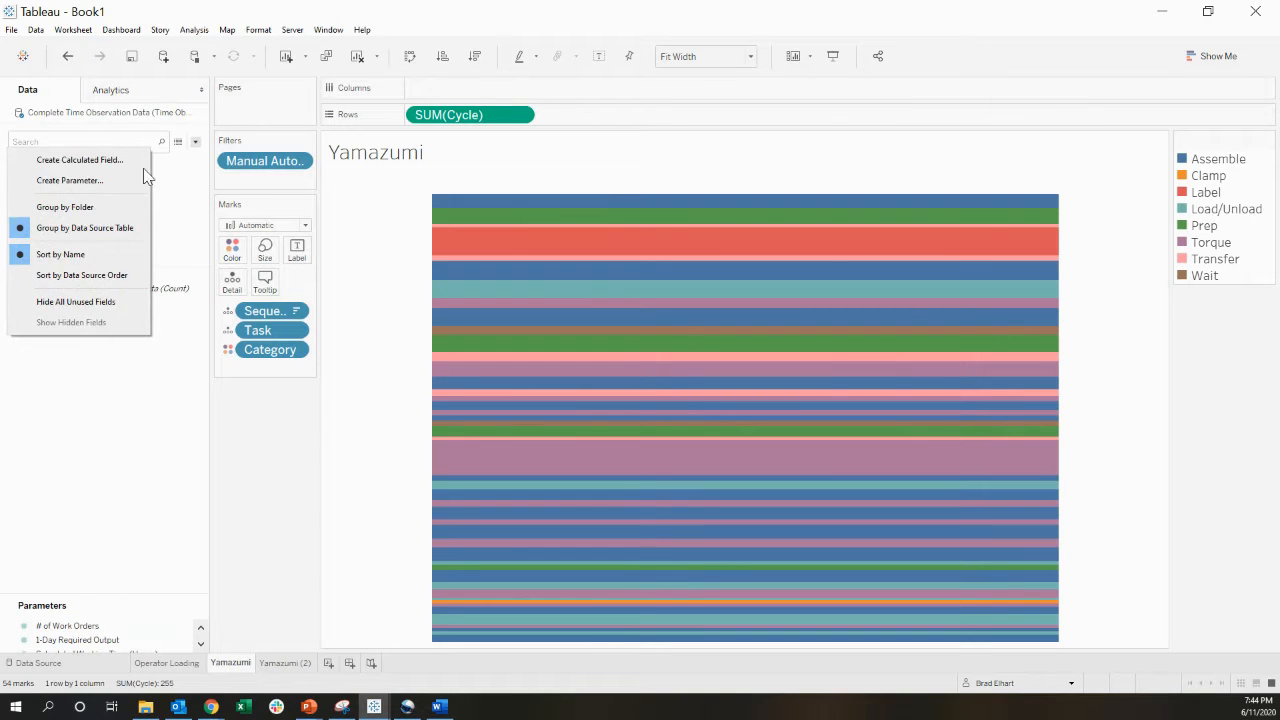
{"action": "left_click", "coordinate": [105, 182]}
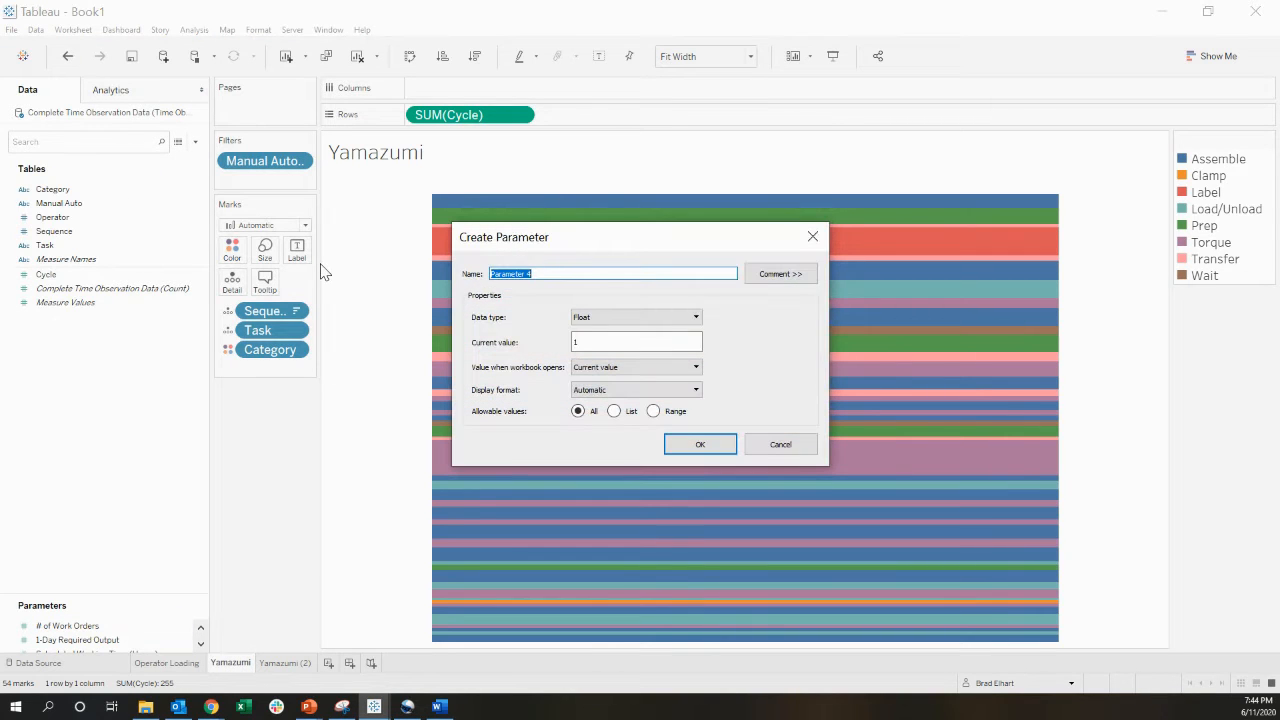
{"action": "type", "text": "Setup Time per Work Order (Minutes)"}
{"action": "left_click", "coordinate": [641, 318]}
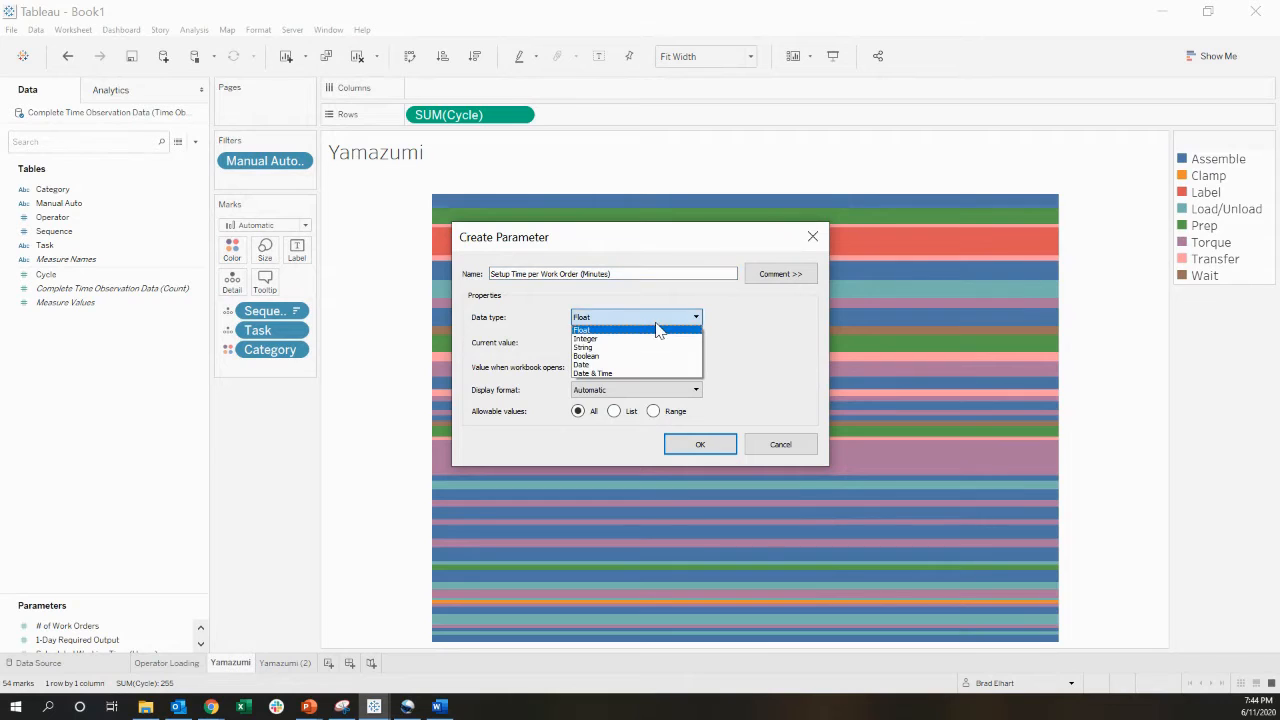
{"action": "left_click", "coordinate": [615, 339]}
{"action": "double_click", "coordinate": [576, 343]}
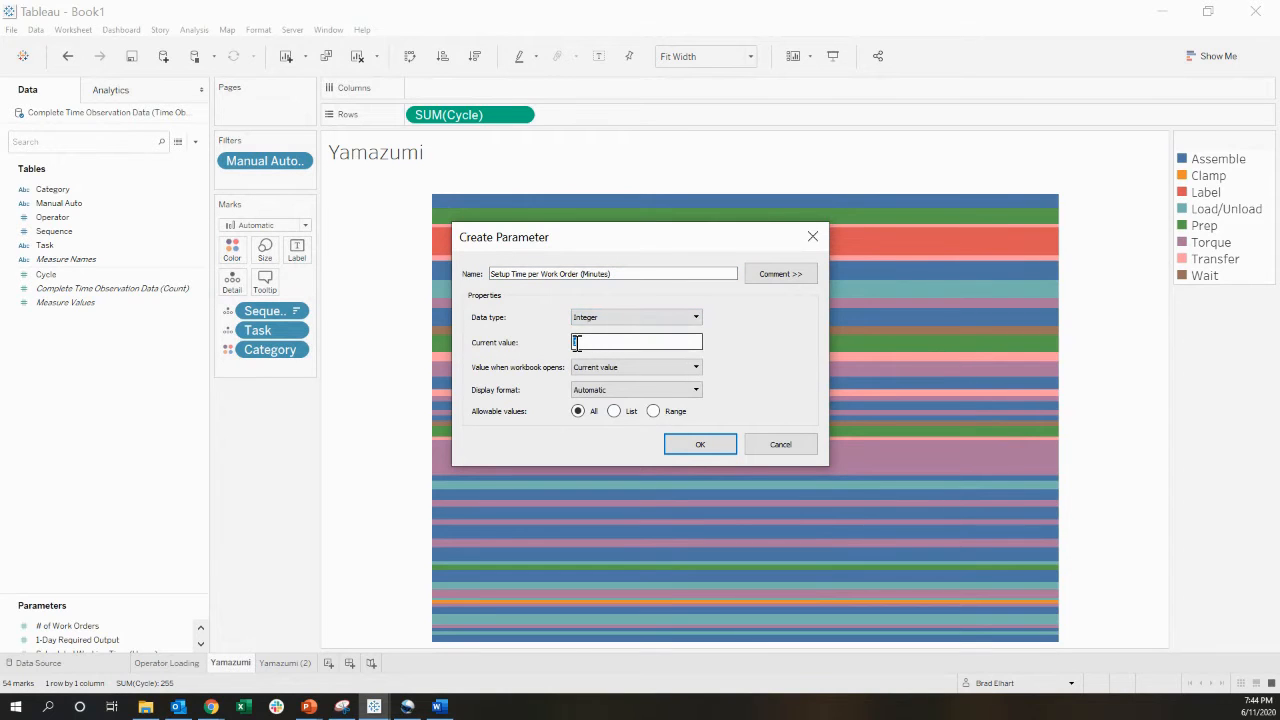
{"action": "type", "text": "7"}
{"action": "key", "text": "Tab"}
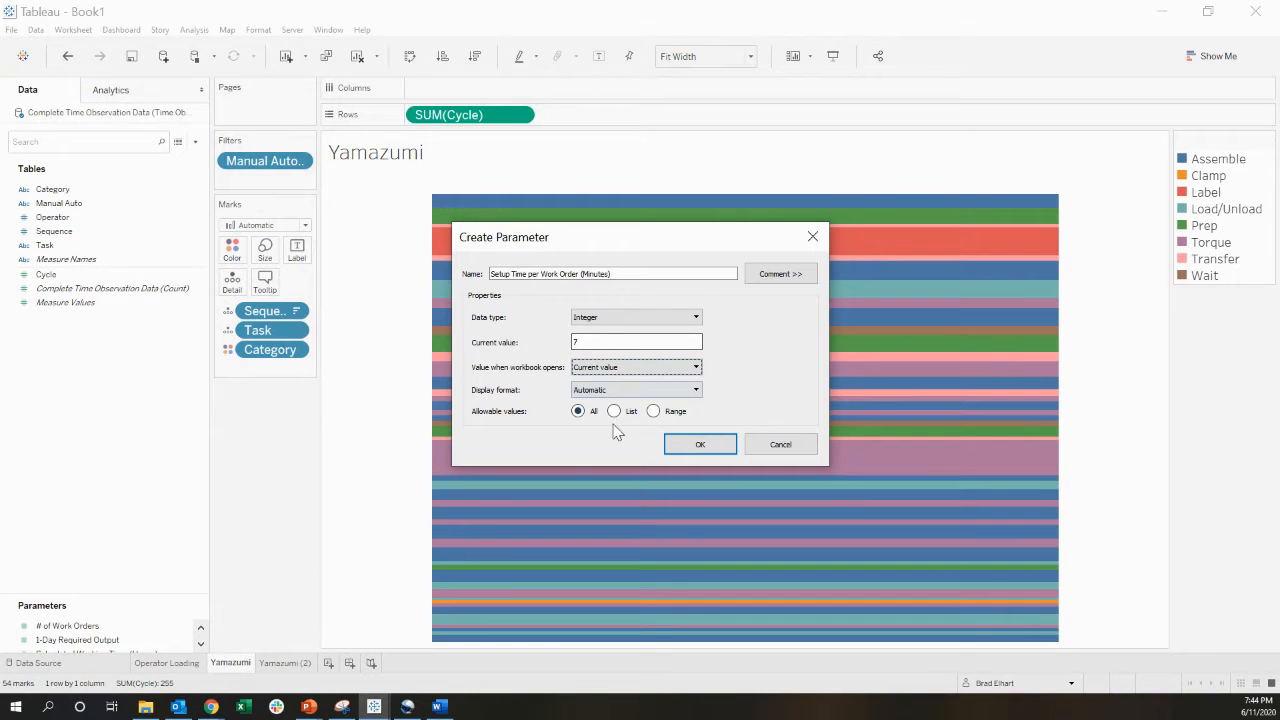
{"action": "left_click", "coordinate": [688, 444]}
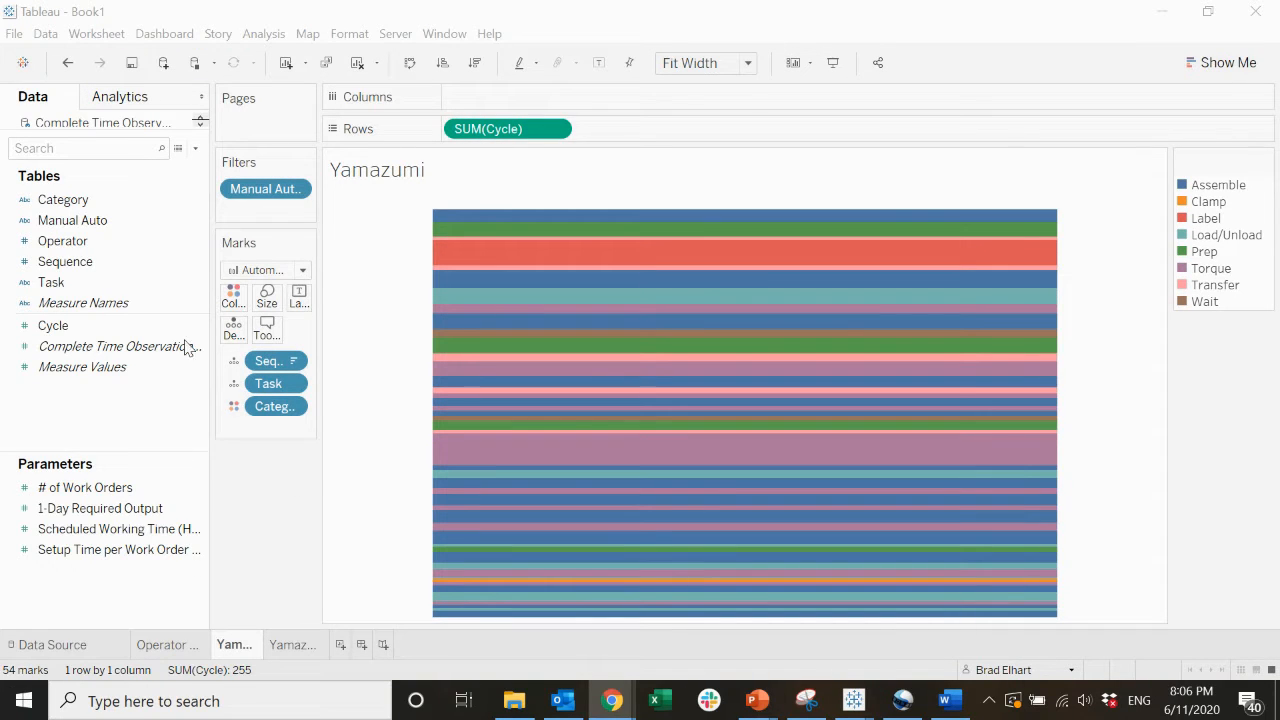
Start a new calculated field and name it "Takt"
{"action": "left_click", "coordinate": [196, 160]}
{"action": "left_click", "coordinate": [195, 150]}
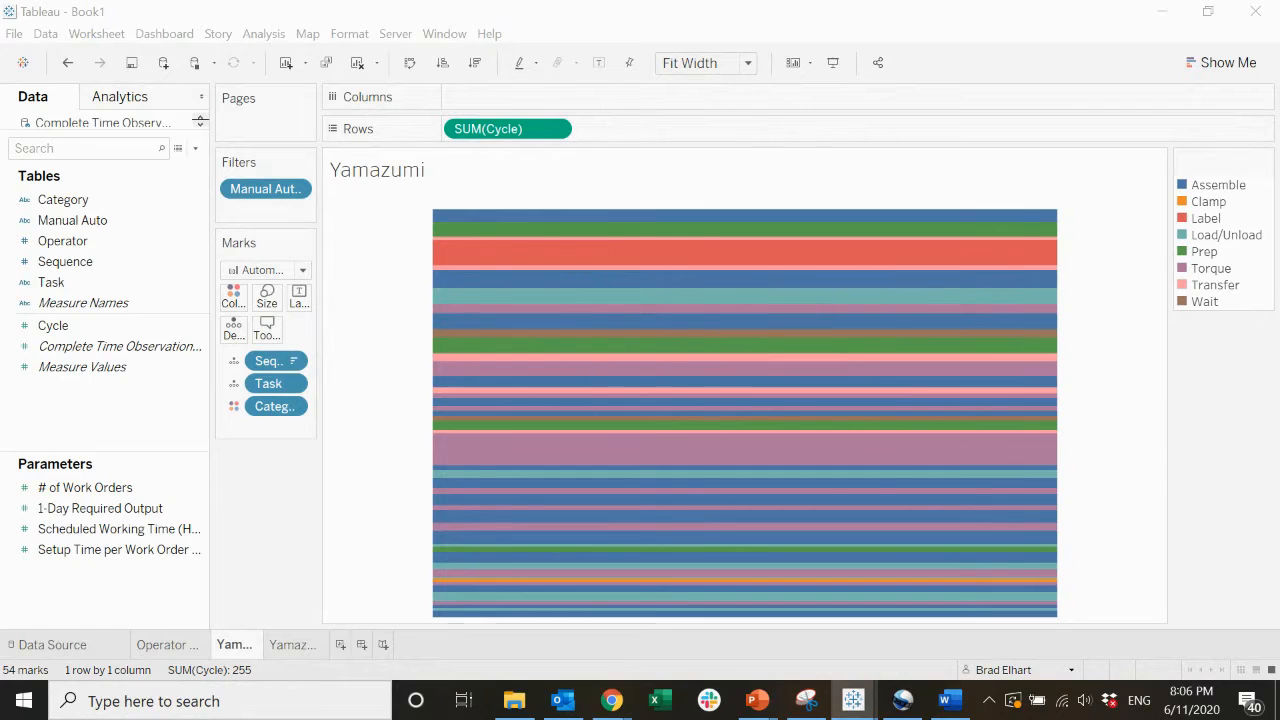
{"action": "left_click_drag", "start_coordinate": [1062, 320], "coordinate": [360, 166]}
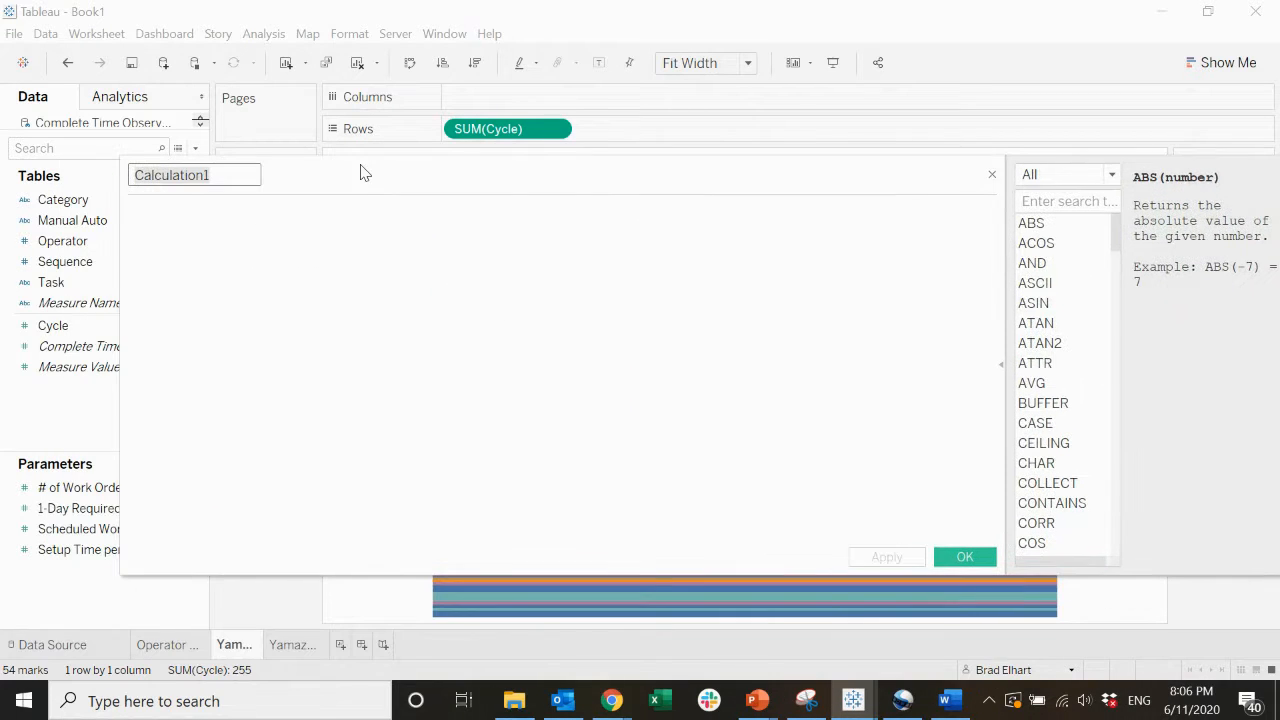
{"action": "type", "text": "Takt"}
{"action": "key", "text": "Tab"}
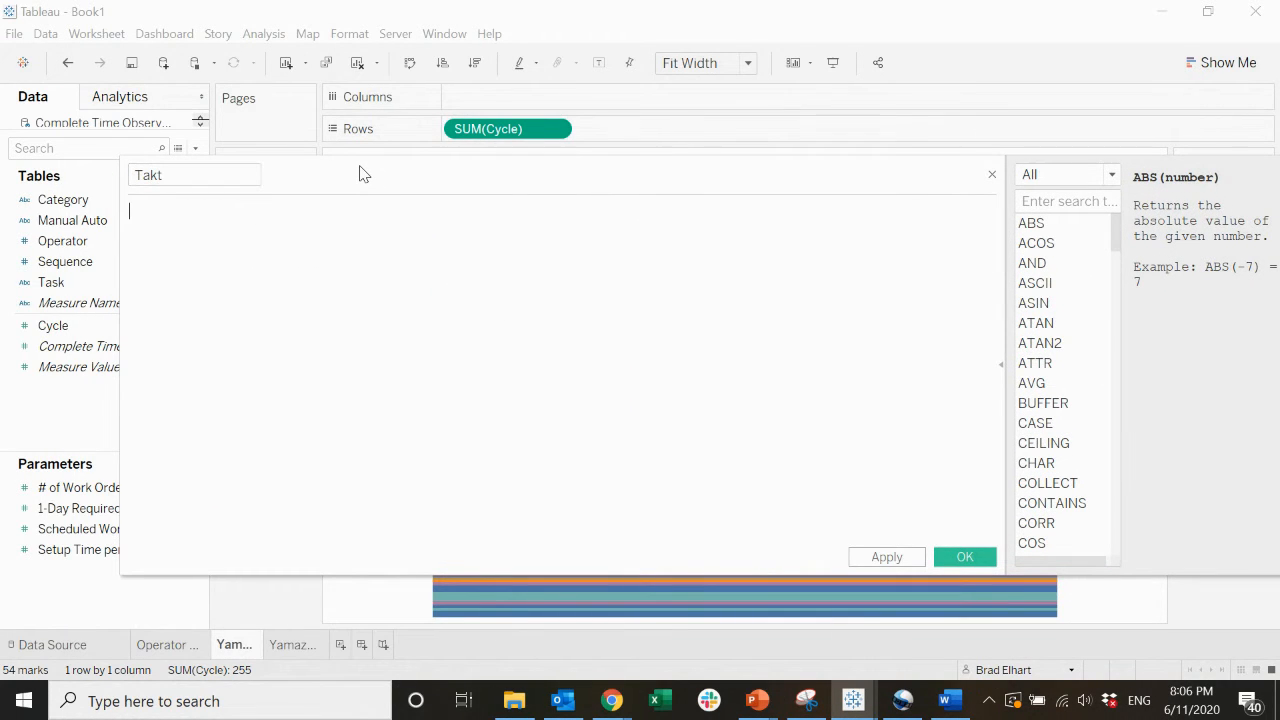
Enter ([Scheduled Working Time (Hours)]*3600 - [# of Work Orders]*[Setup Time per Work Order (Minutes)]*60) as the numerator of the Takt formula
{"action": "type", "text": "([Sche"}
{"action": "key", "text": "Return"}
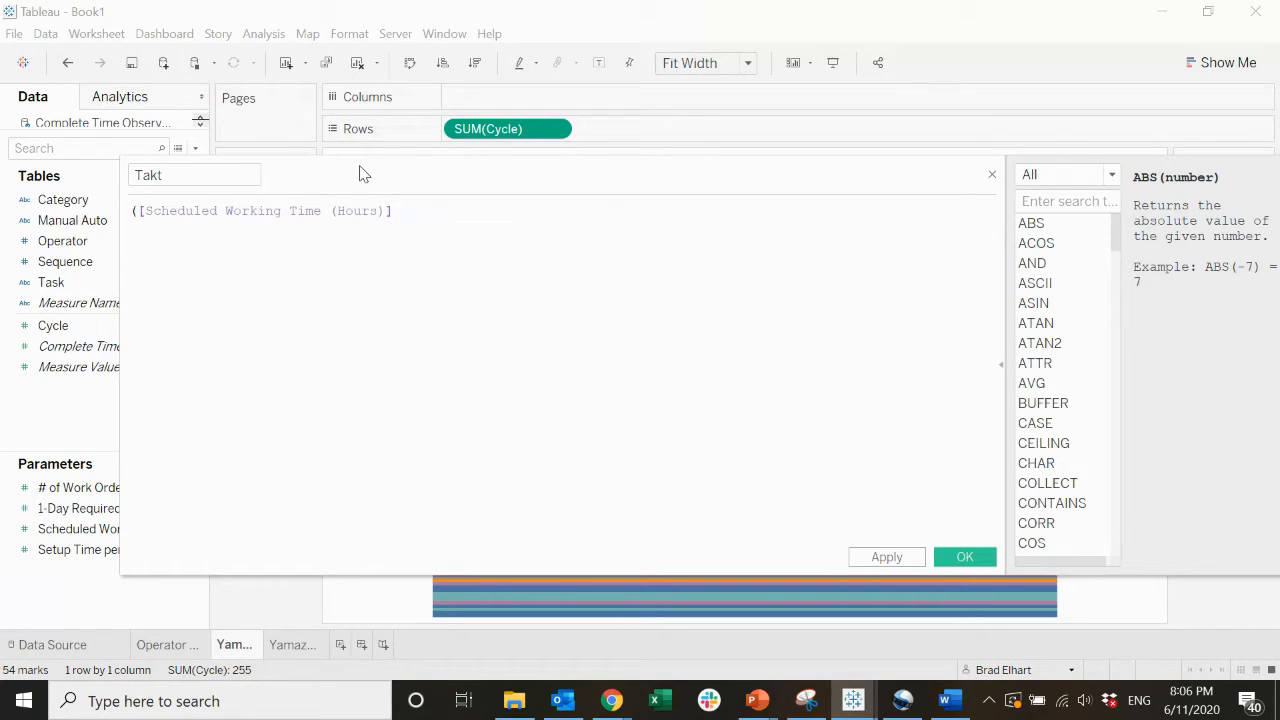
{"action": "type", "text": "*3600 -"}
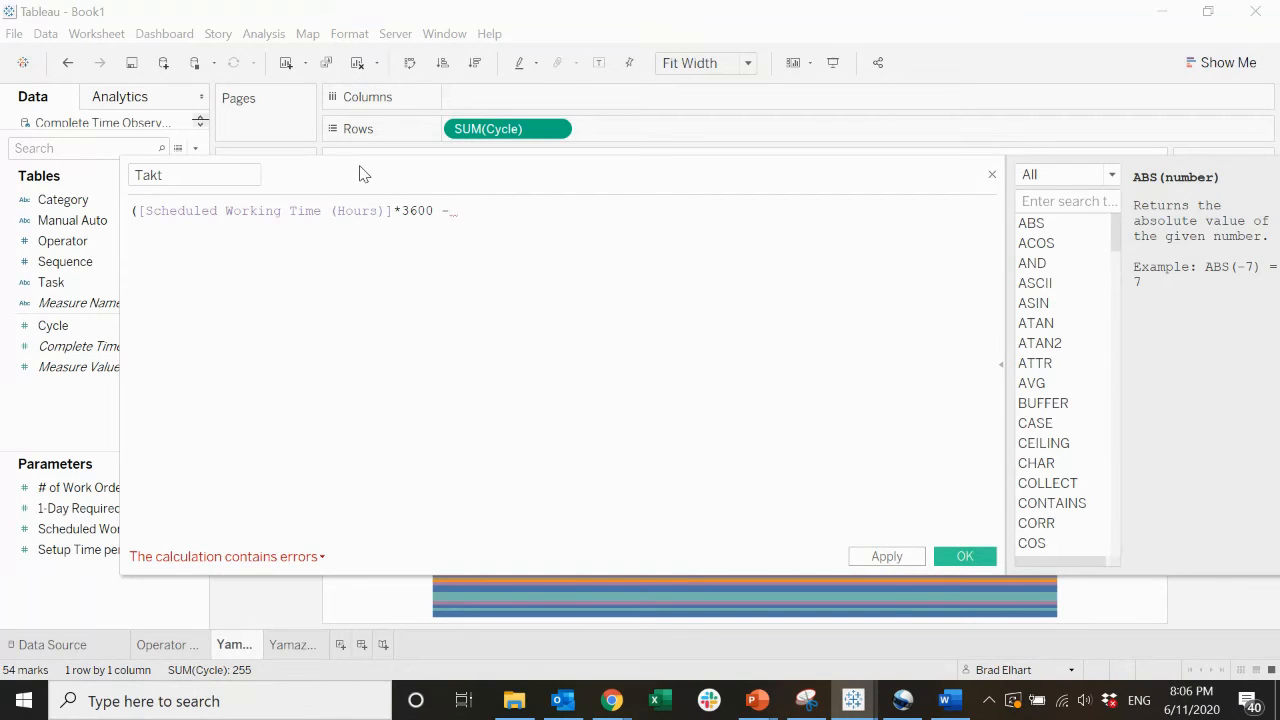
{"action": "type", "text": " [#"}
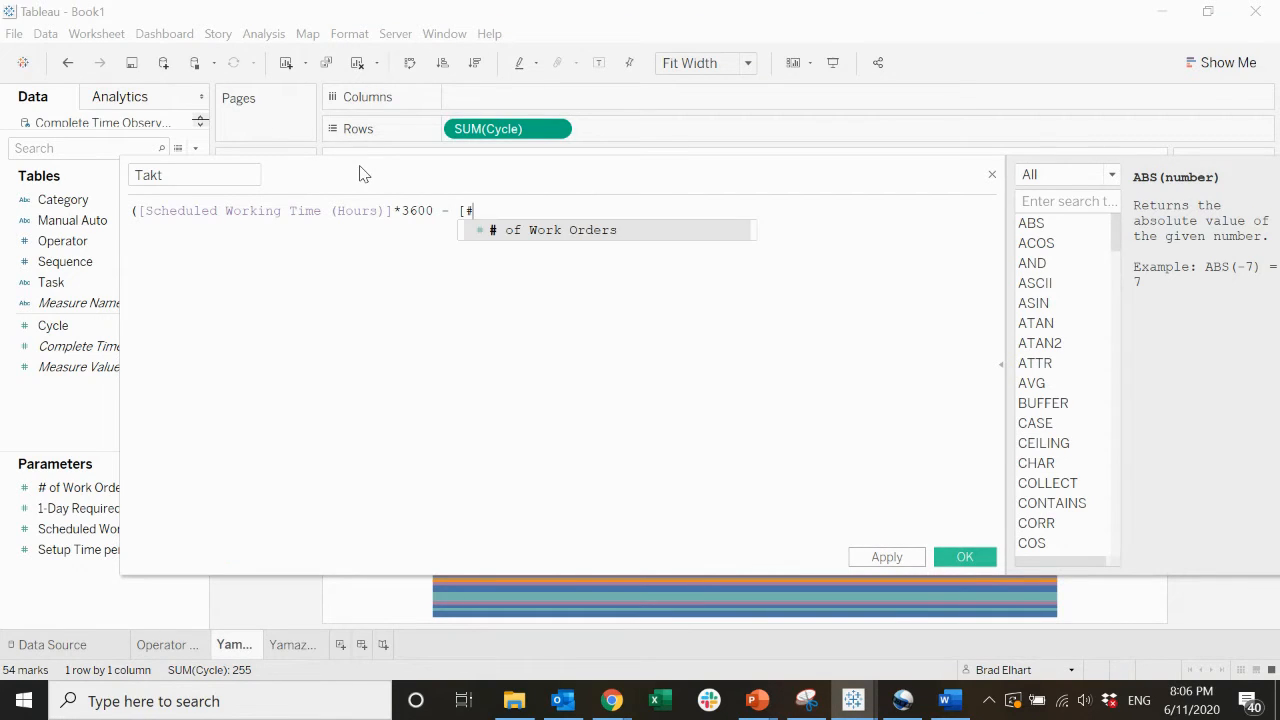
{"action": "key", "text": "Return"}
{"action": "type", "text": "*"}
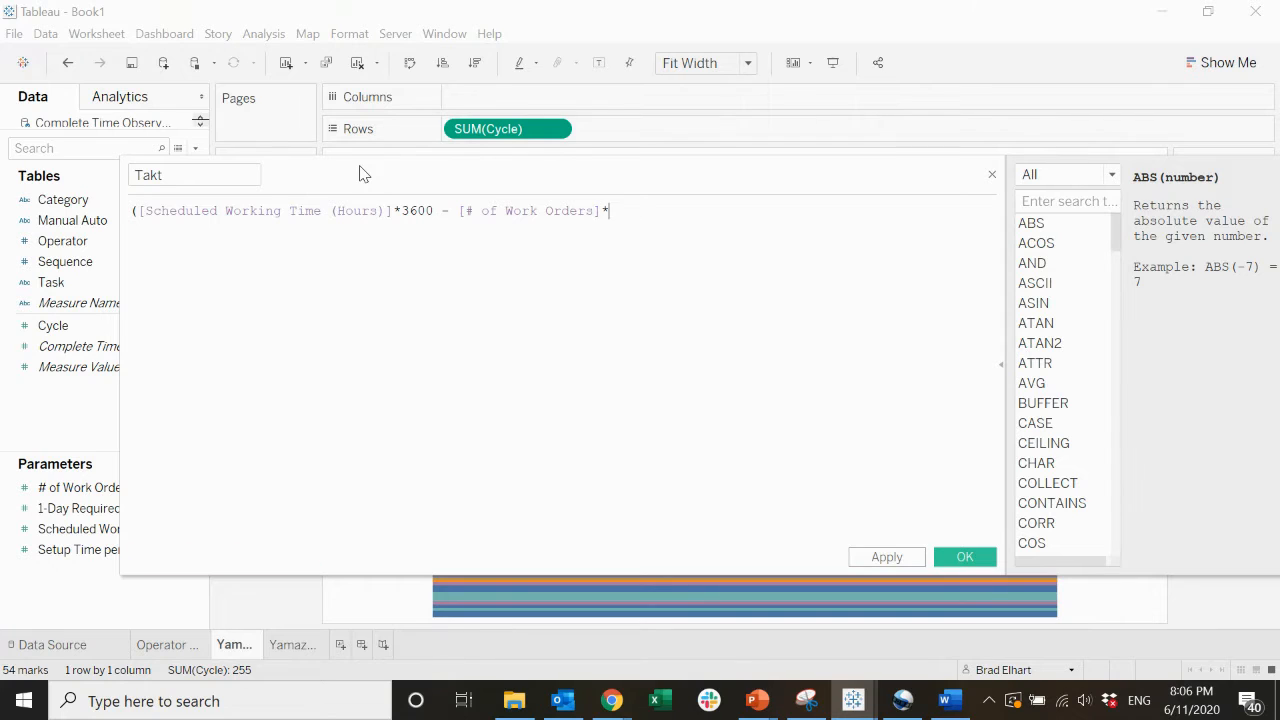
{"action": "type", "text": "[Set"}
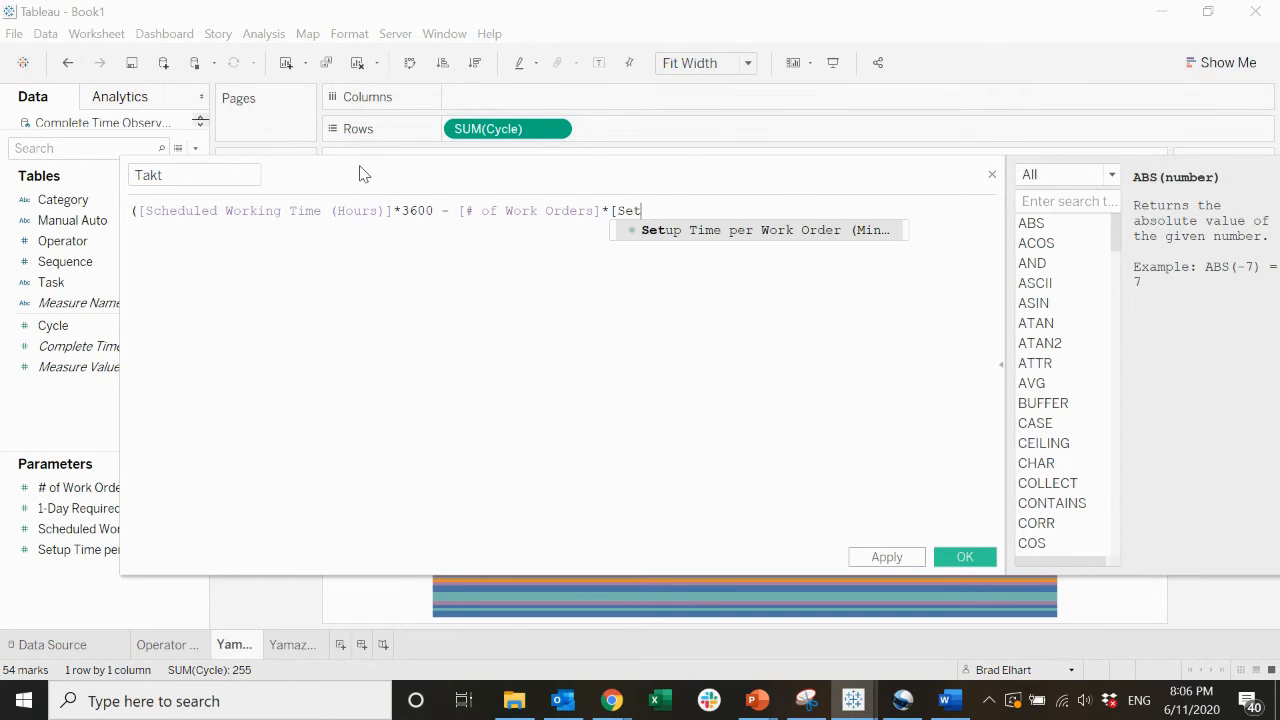
{"action": "key", "text": "Return"}
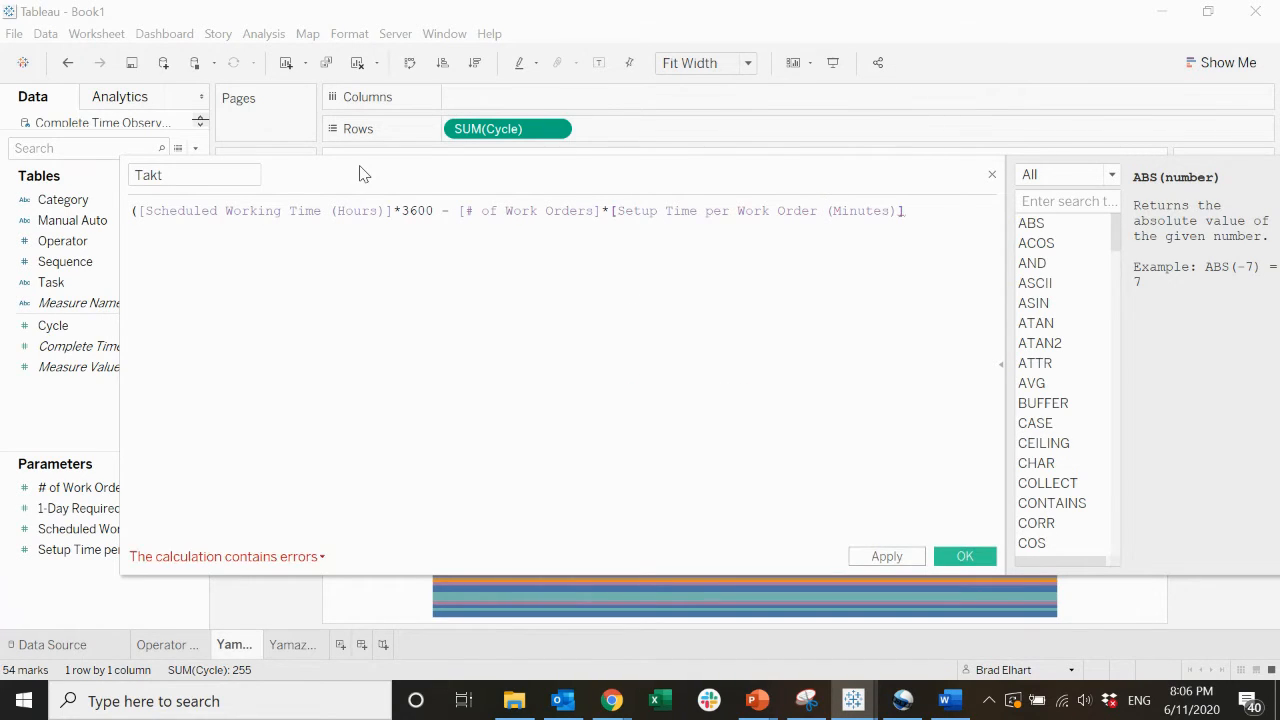
{"action": "type", "text": "*"}
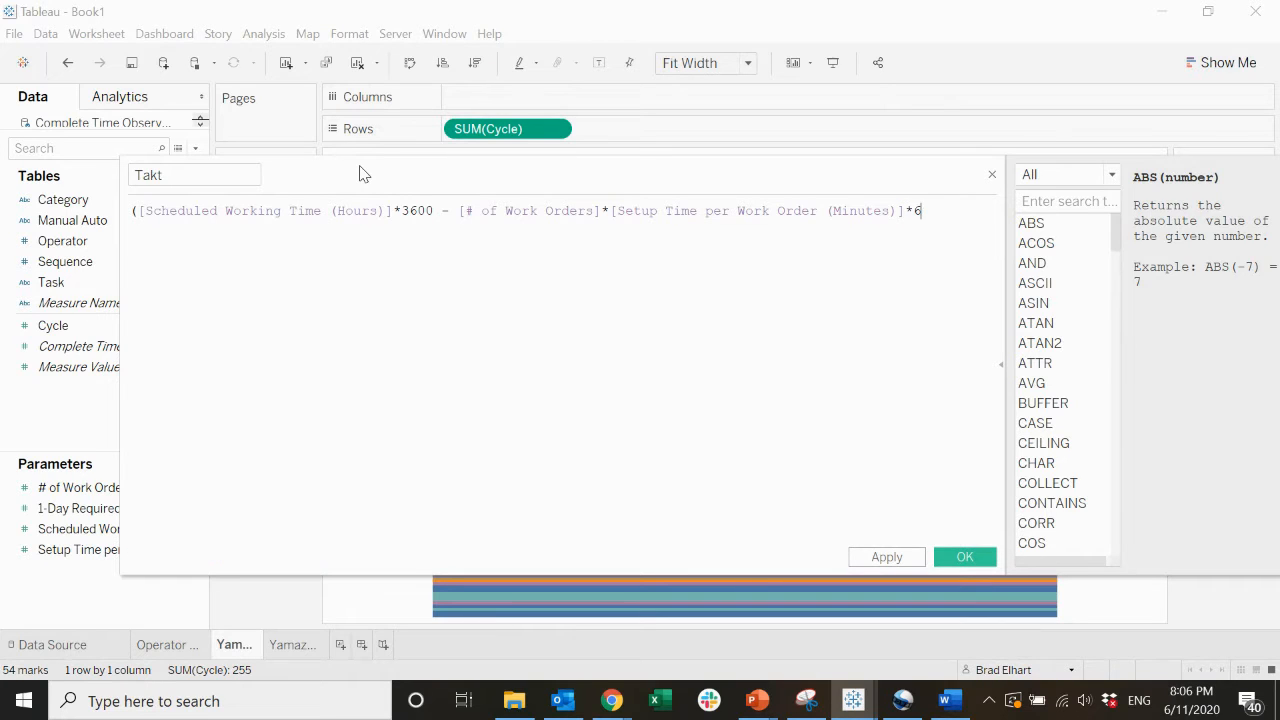
{"action": "type", "text": "60) / "}
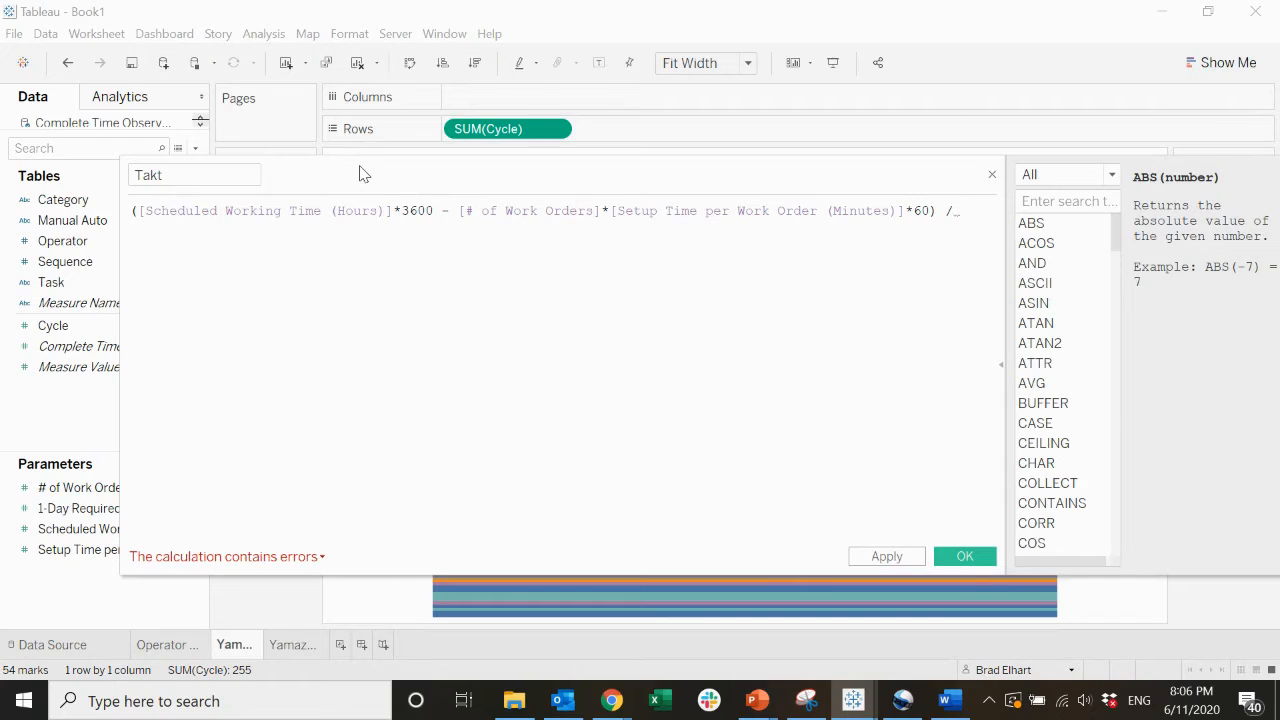
Complete the Takt formula by dividing by [1-Day Required Output] and save the calculated field
{"action": "type", "text": "[1"}
{"action": "key", "text": "Return"}
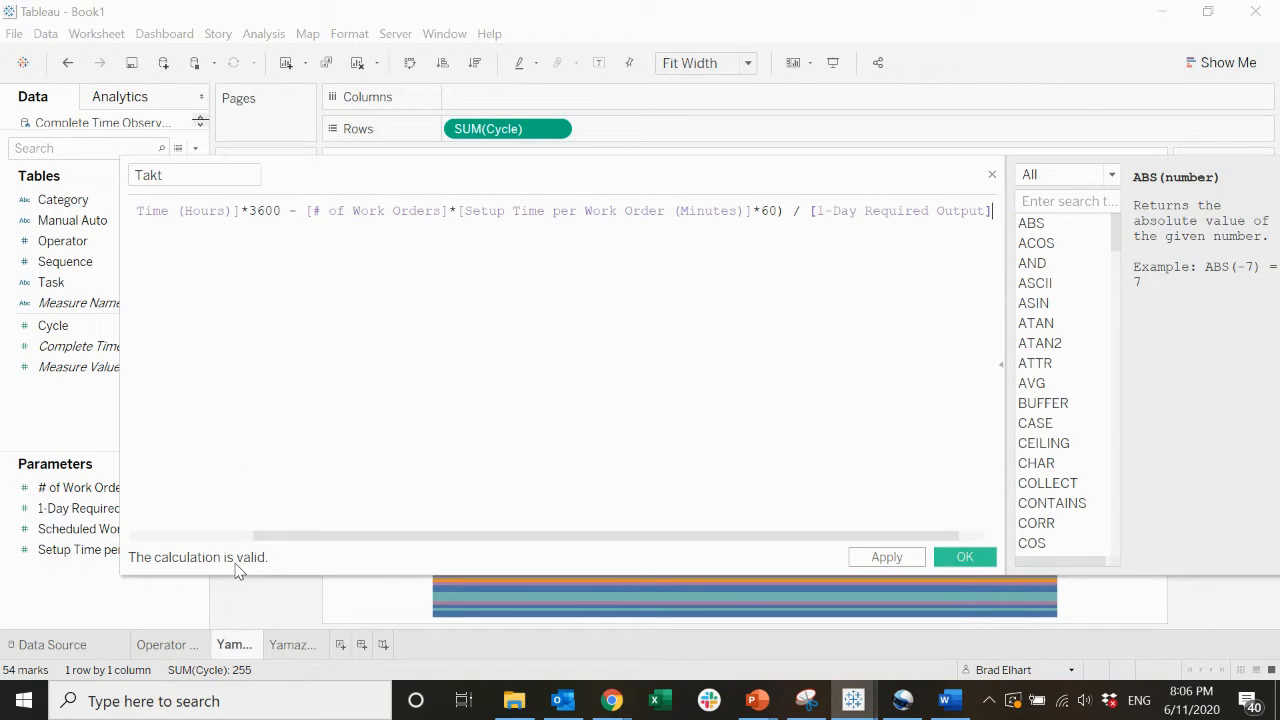
{"action": "left_click", "coordinate": [962, 558]}
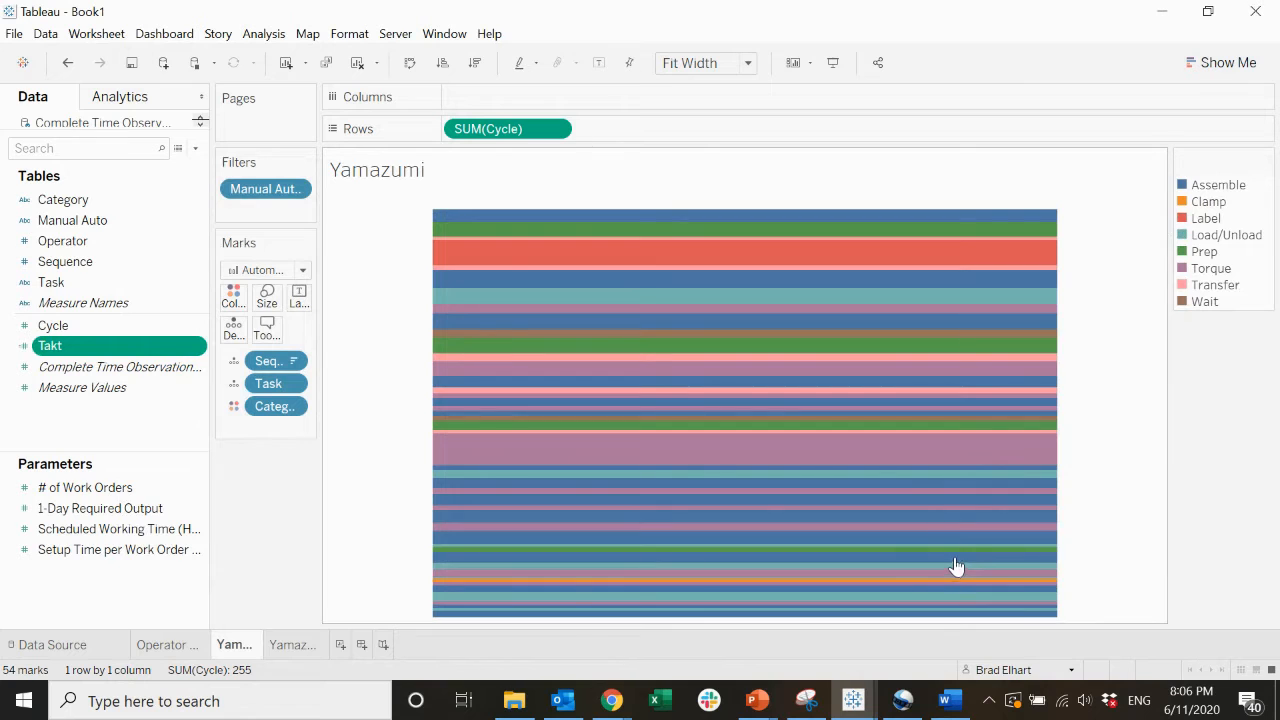
On the Operator Loading sheet, add Takt as a detail of the marks and convert it to an attribute
{"action": "left_click", "coordinate": [52, 645]}
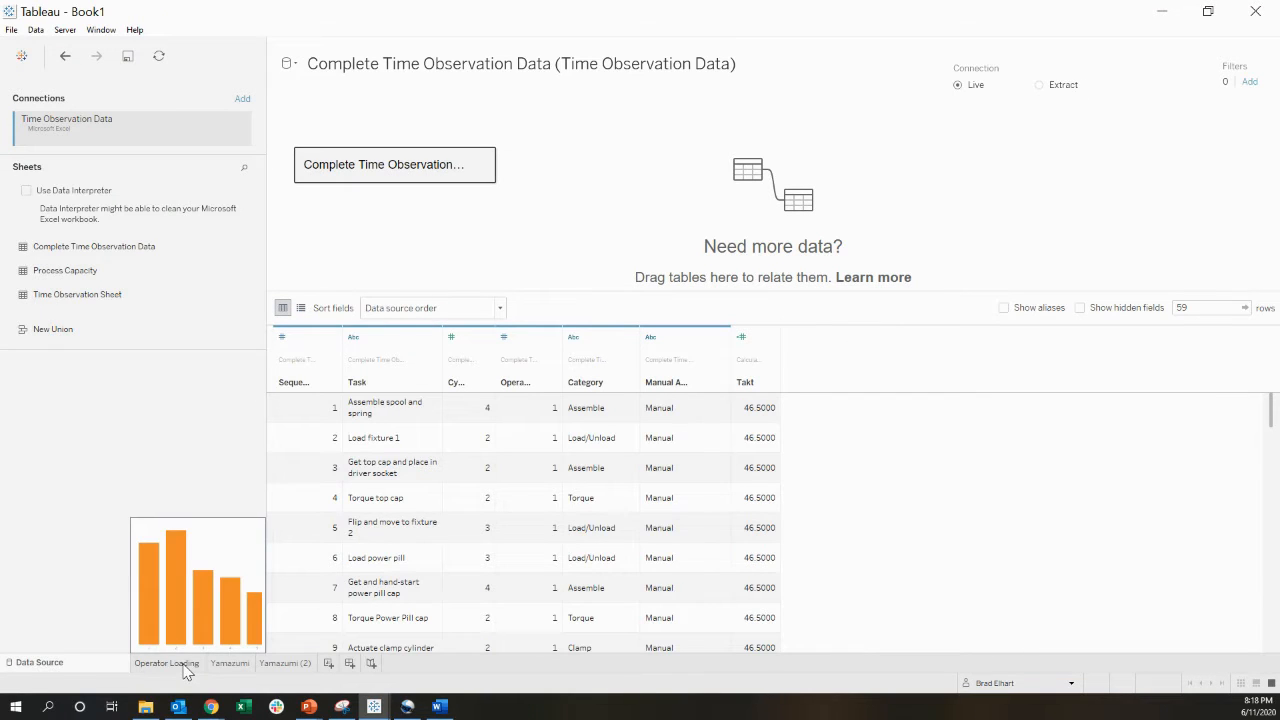
{"action": "left_click", "coordinate": [167, 663]}
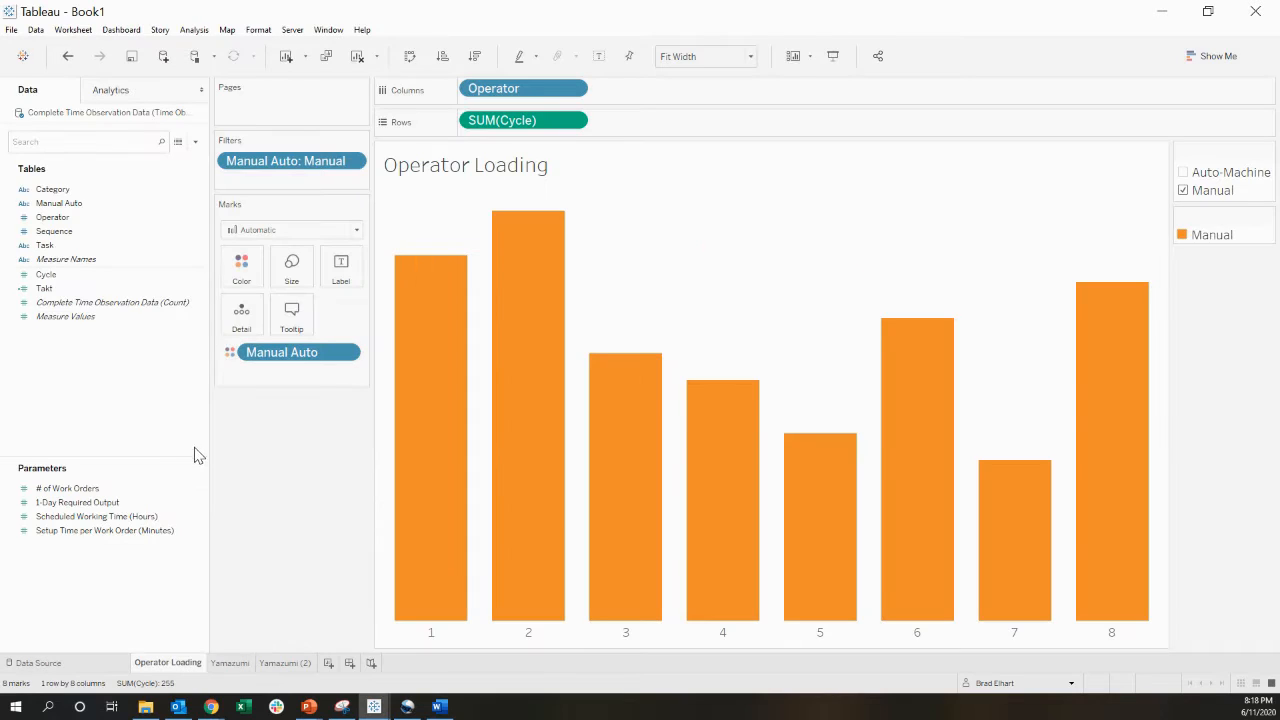
{"action": "left_click", "coordinate": [45, 290]}
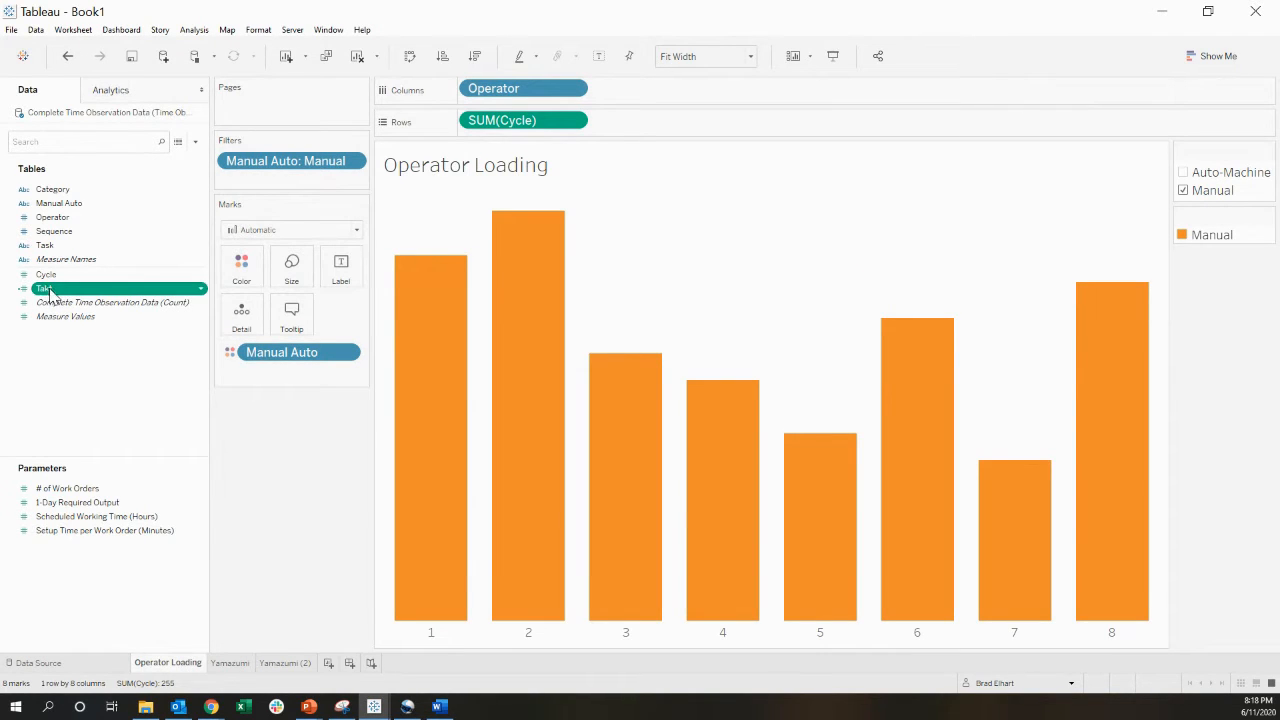
{"action": "left_click", "coordinate": [47, 290]}
{"action": "left_click", "coordinate": [63, 302]}
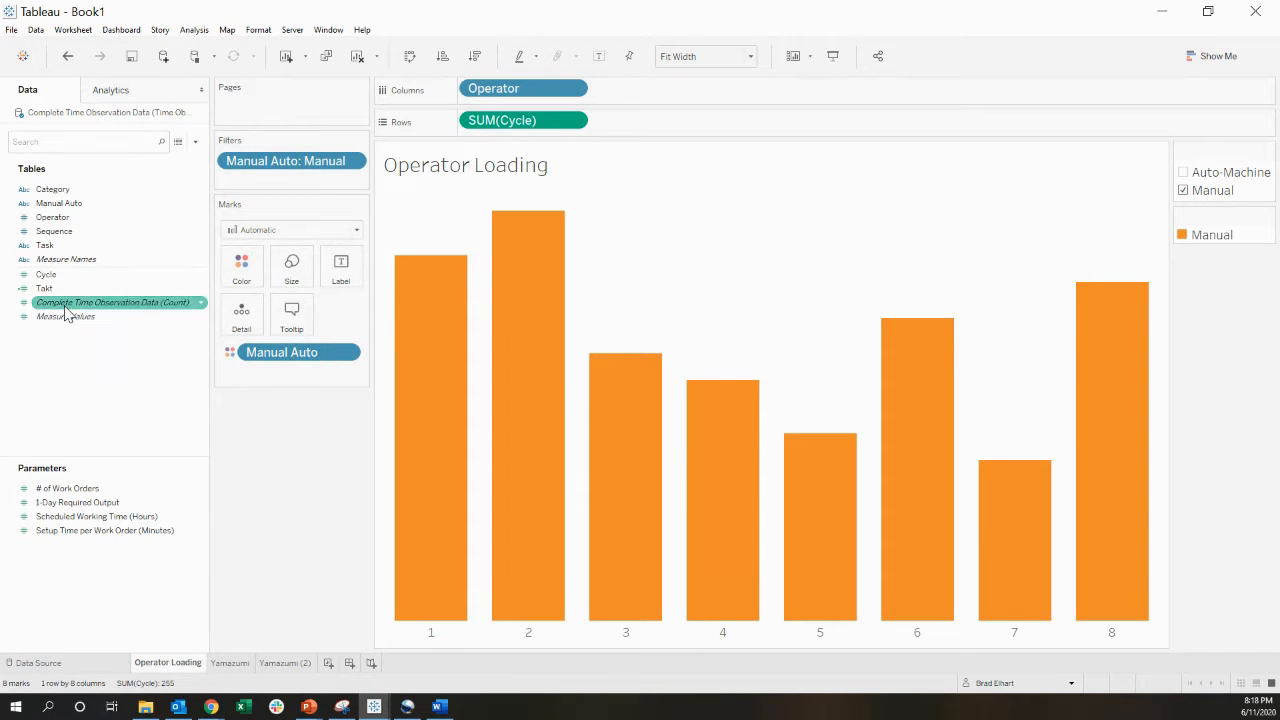
{"action": "left_click_drag", "start_coordinate": [48, 289], "coordinate": [262, 318]}
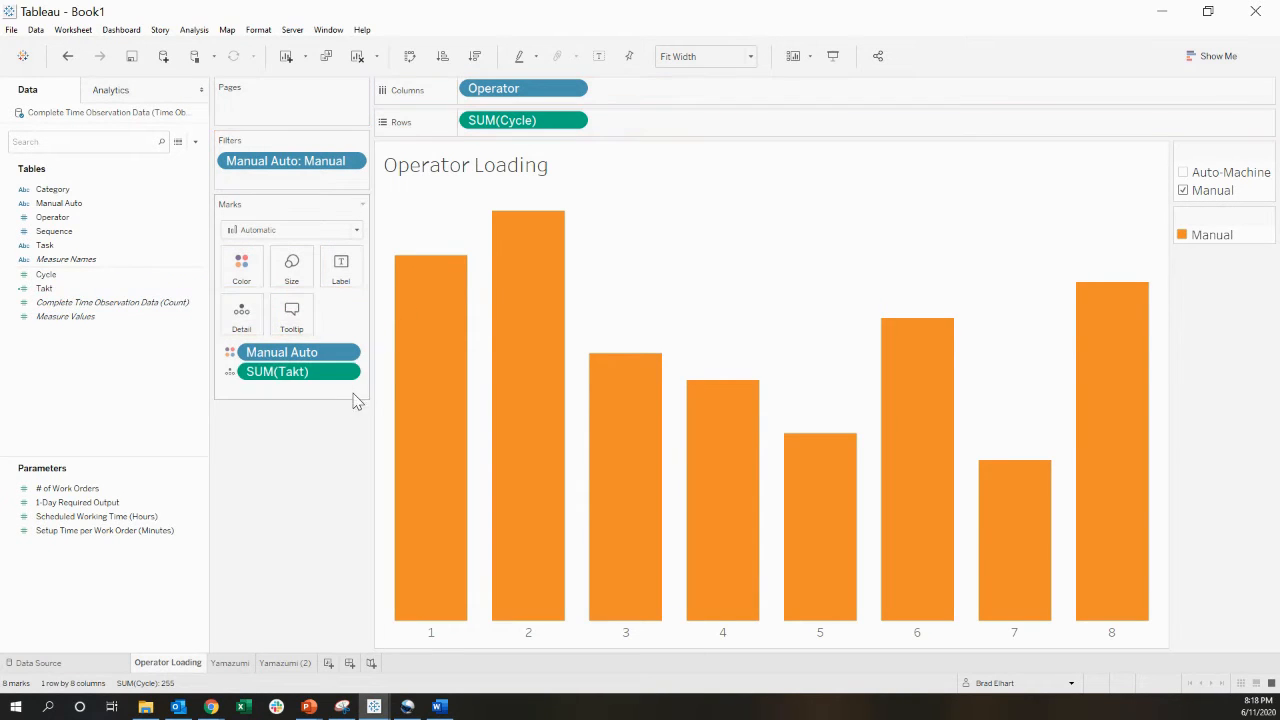
{"action": "left_click", "coordinate": [347, 371]}
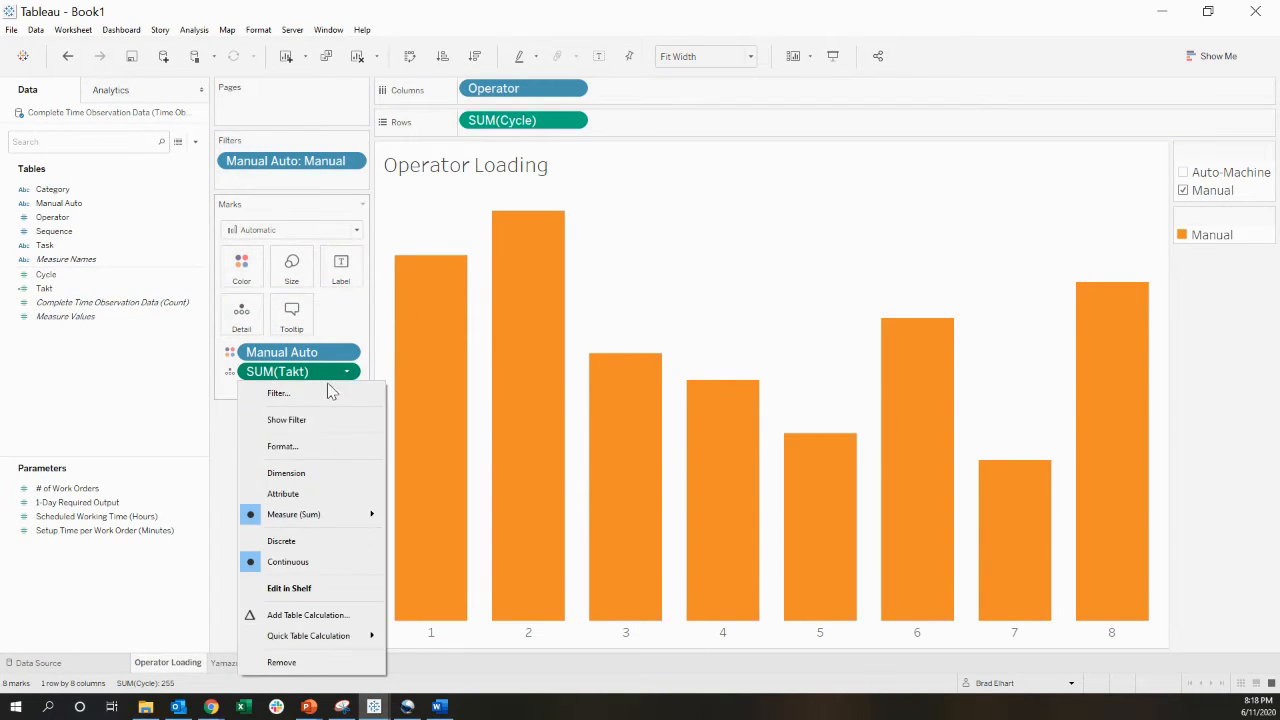
{"action": "left_click", "coordinate": [283, 494]}
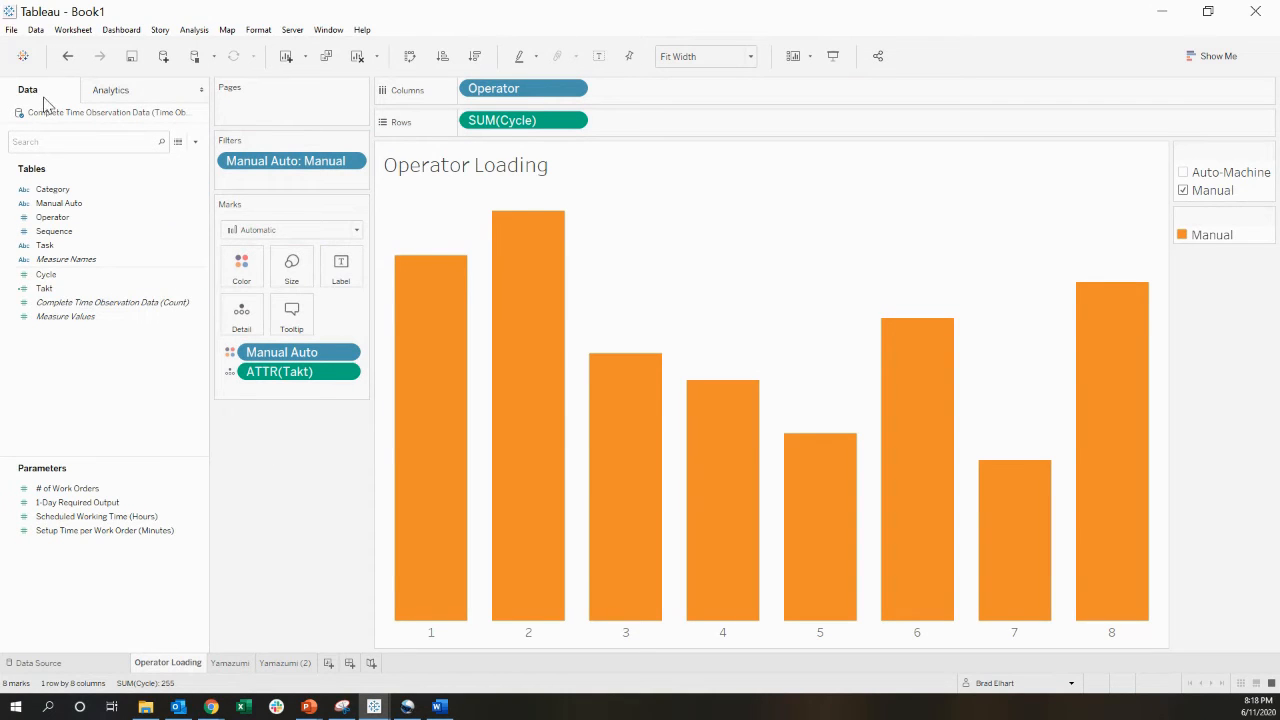
Add a per-pane reference line to the Operator Loading chart, using ATTR(Takt) with the Total aggregation
{"action": "left_click", "coordinate": [119, 92]}
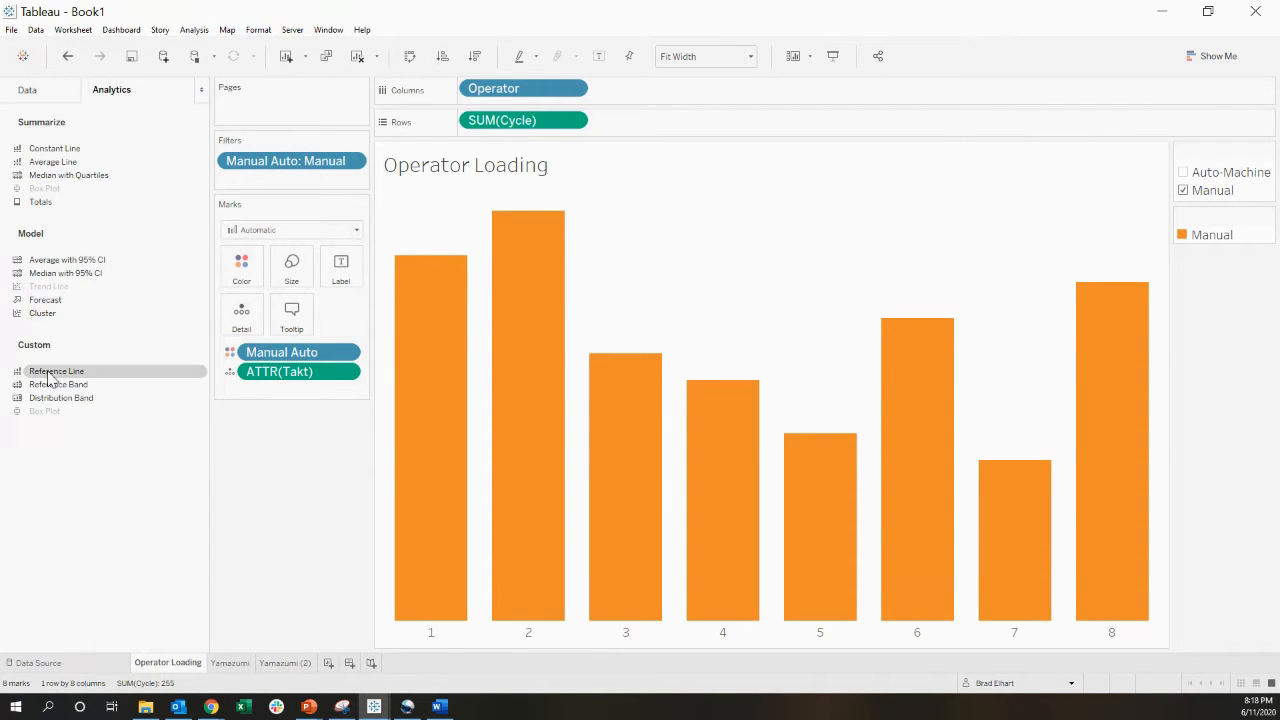
{"action": "left_click_drag", "start_coordinate": [56, 371], "coordinate": [620, 297]}
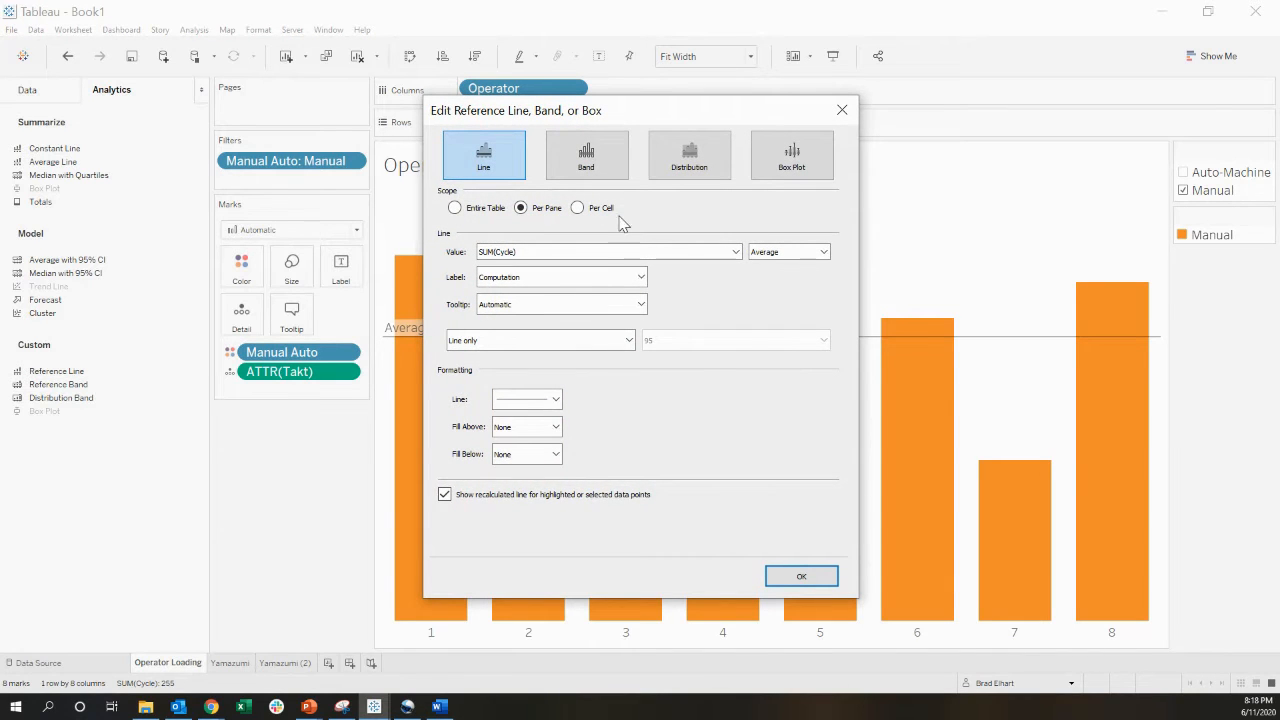
{"action": "left_click", "coordinate": [734, 254]}
{"action": "left_click", "coordinate": [555, 270]}
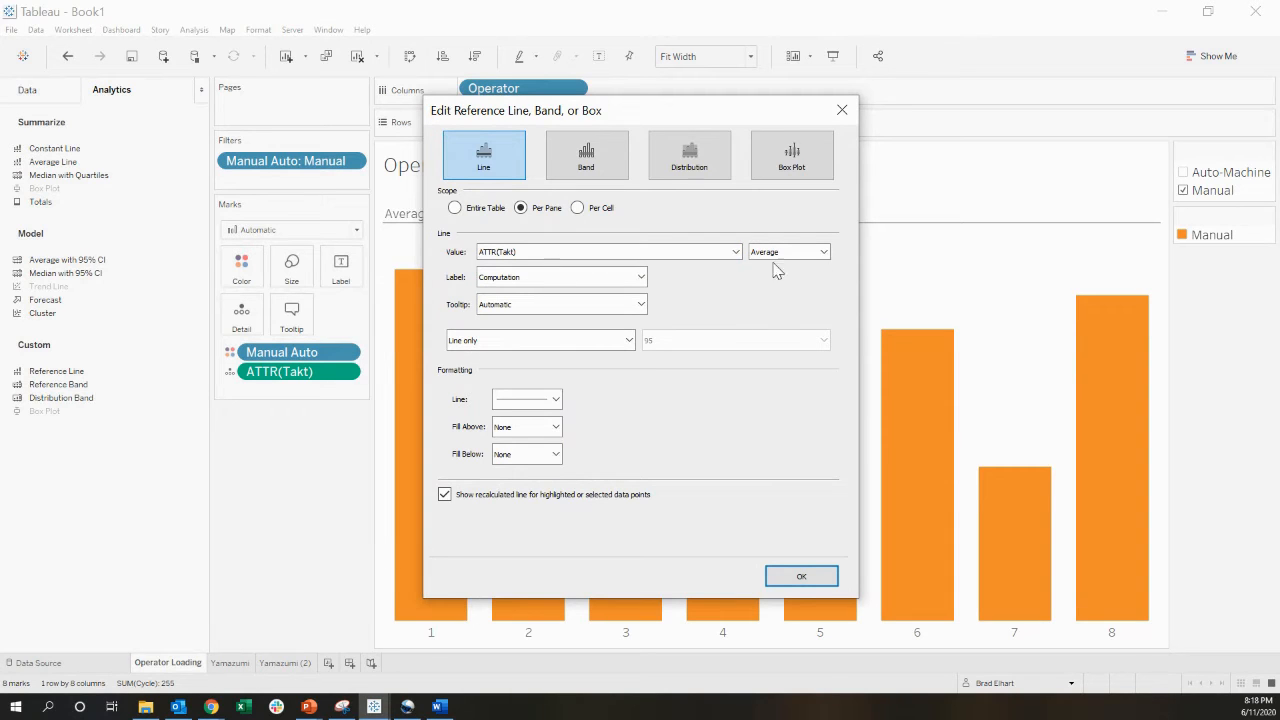
{"action": "left_click", "coordinate": [826, 252]}
{"action": "left_click", "coordinate": [774, 264]}
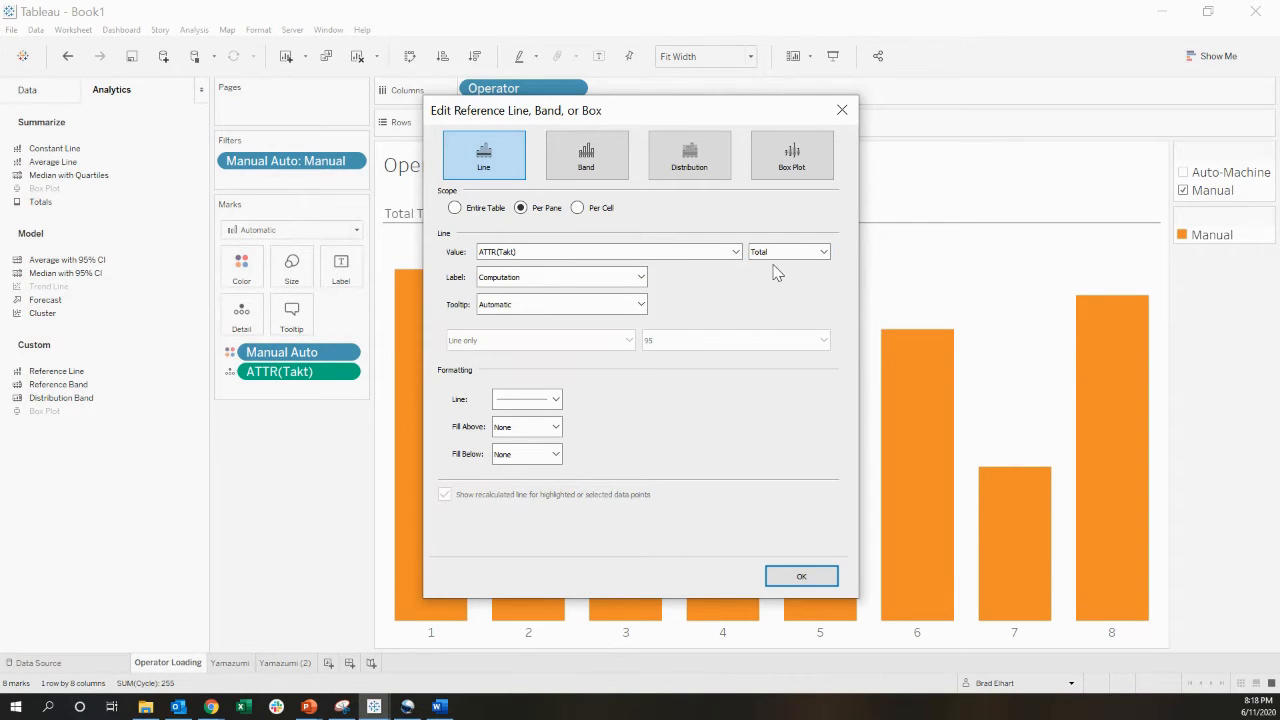
{"action": "left_click", "coordinate": [800, 577]}
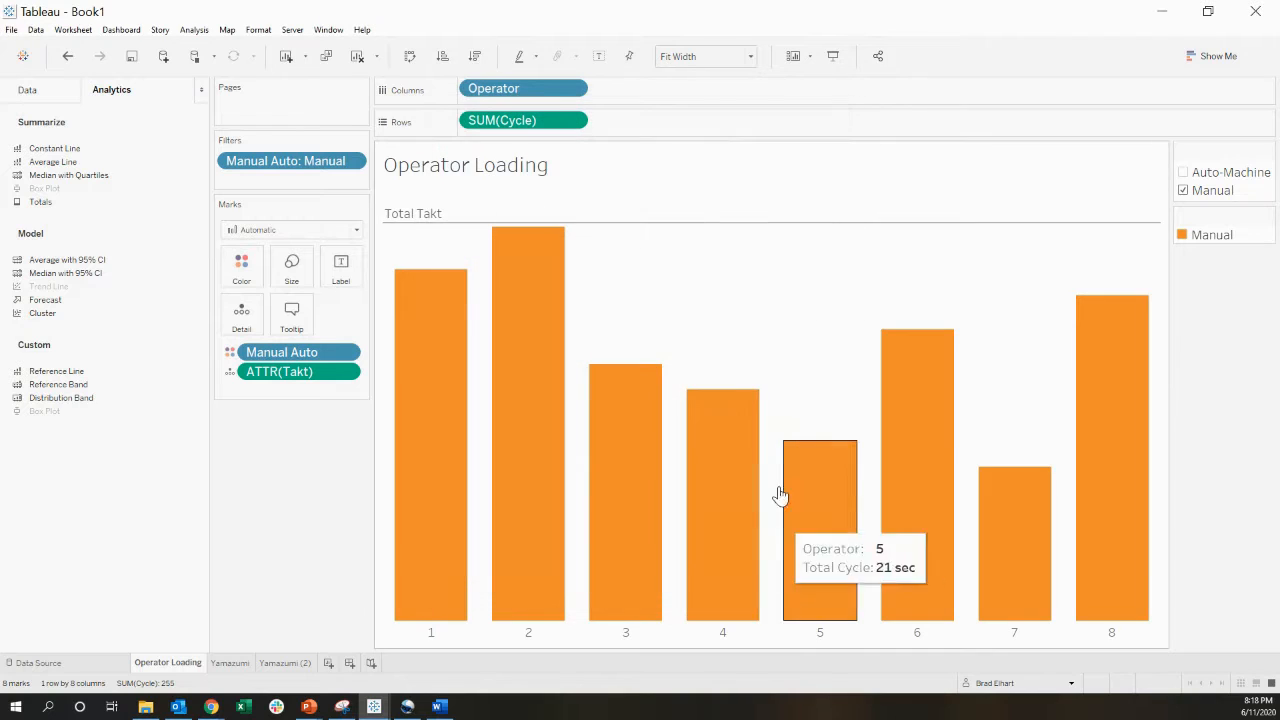
Give the Takt reference line the custom label "<Field Name> = <Value> sec"
{"action": "mouse_move", "coordinate": [712, 235]}
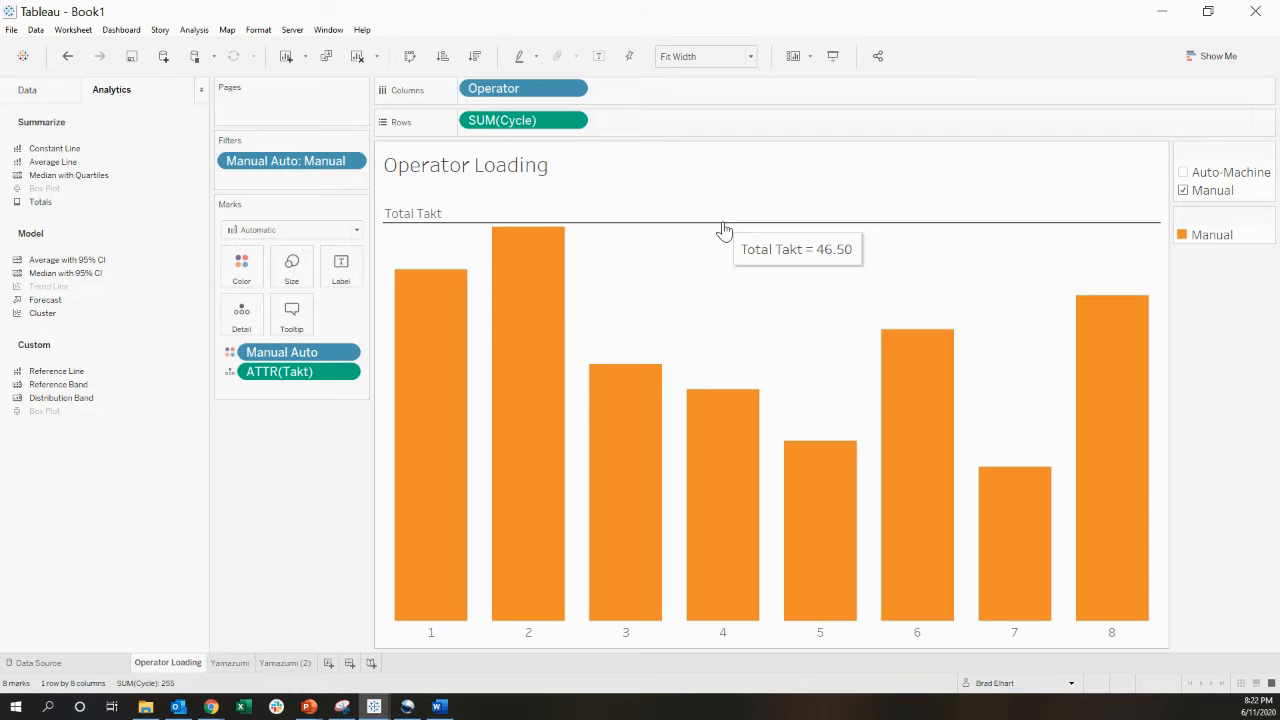
{"action": "right_click", "coordinate": [724, 229]}
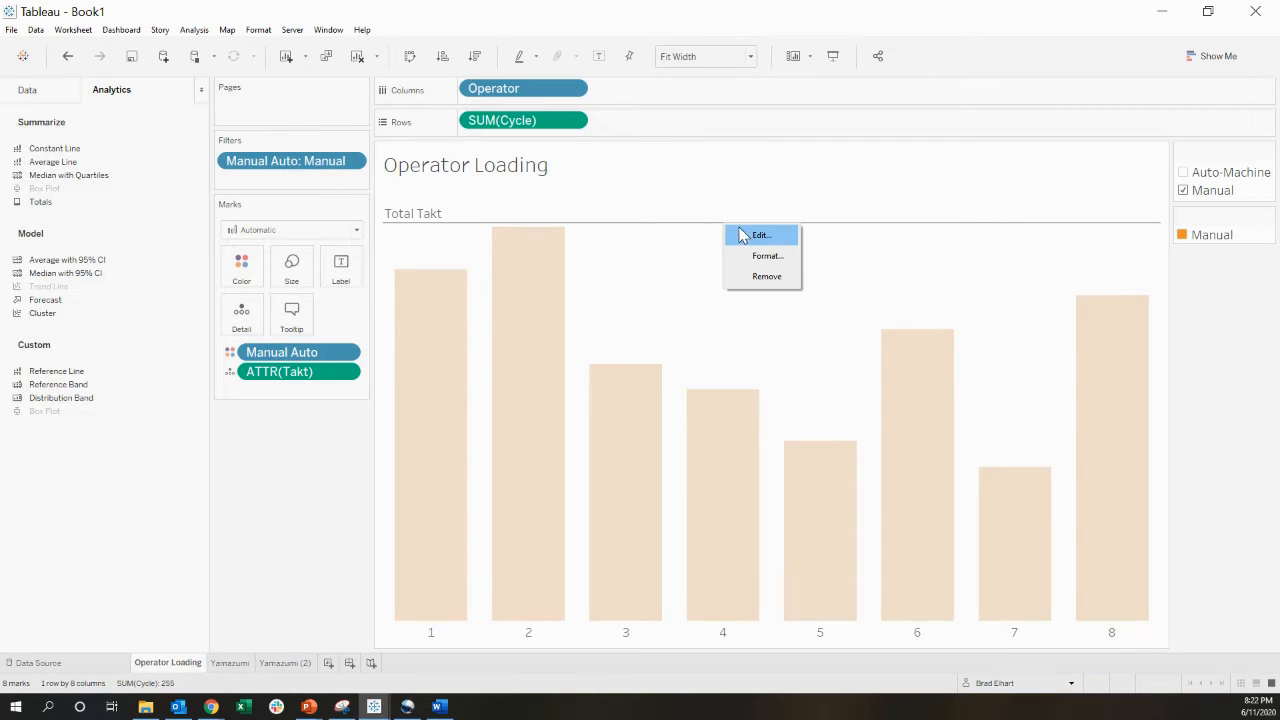
{"action": "left_click", "coordinate": [751, 236]}
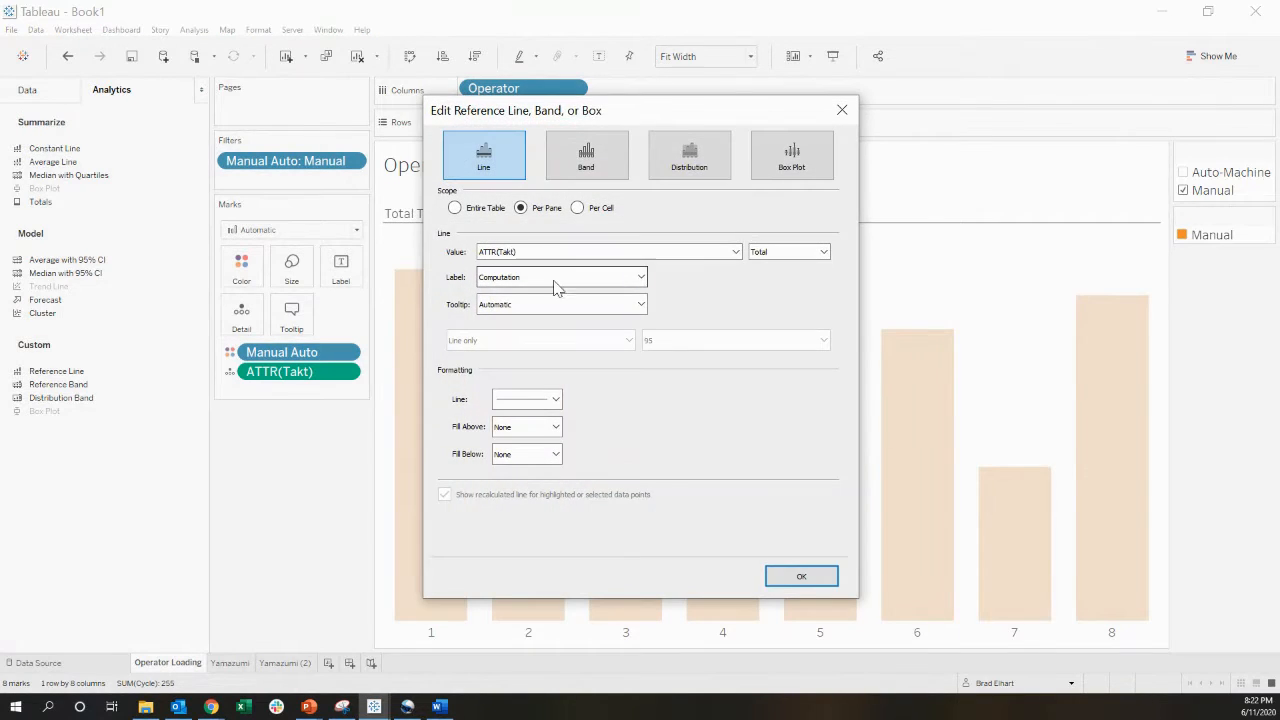
{"action": "left_click", "coordinate": [640, 277]}
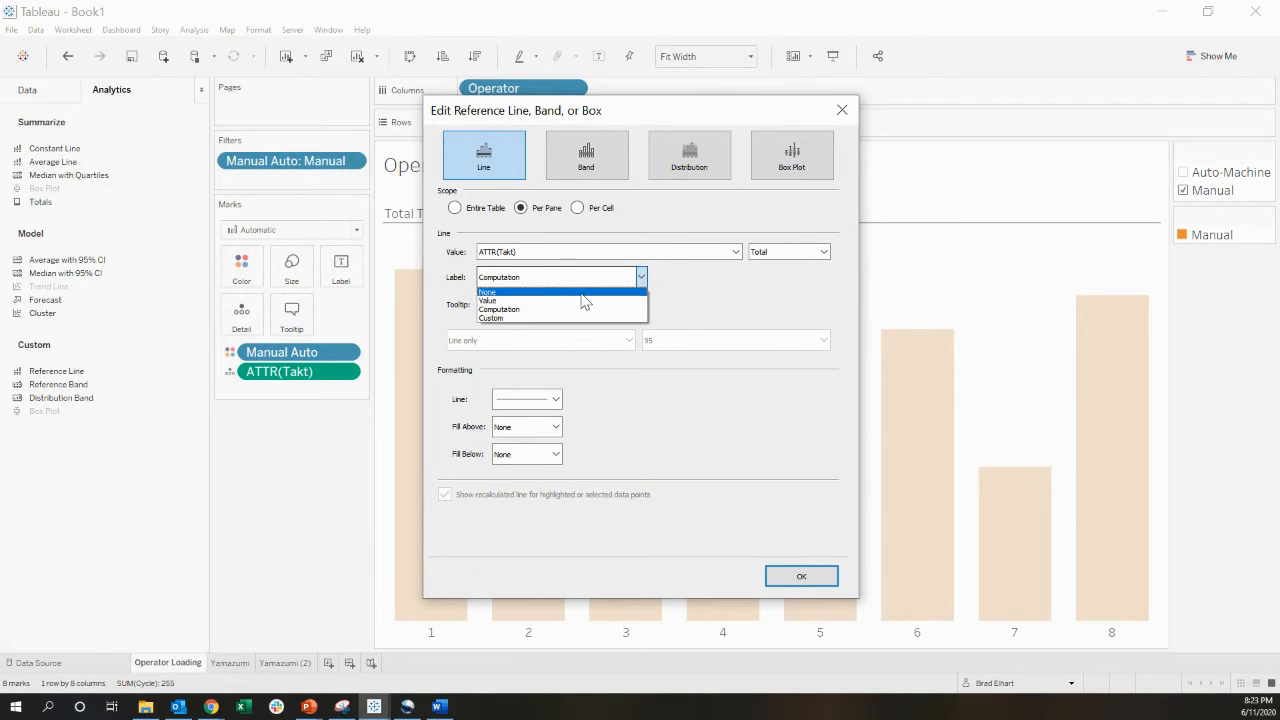
{"action": "left_click", "coordinate": [519, 318]}
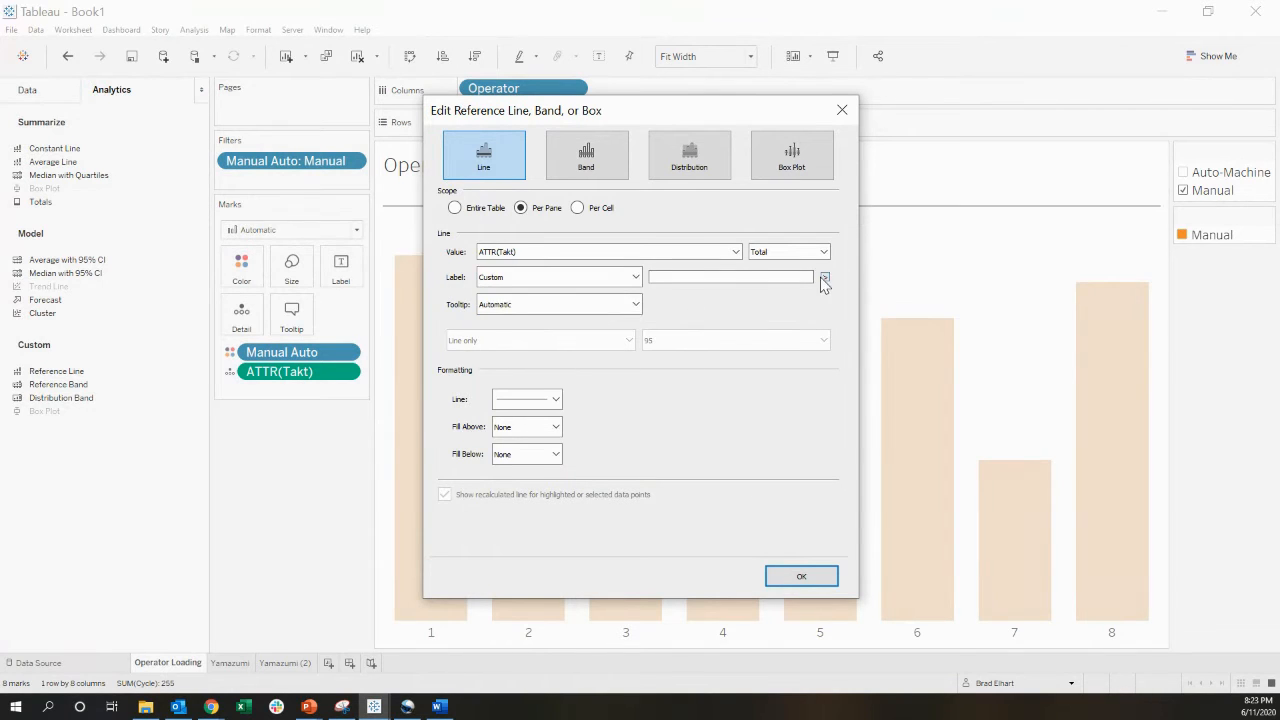
{"action": "left_click", "coordinate": [826, 279]}
{"action": "left_click", "coordinate": [855, 294]}
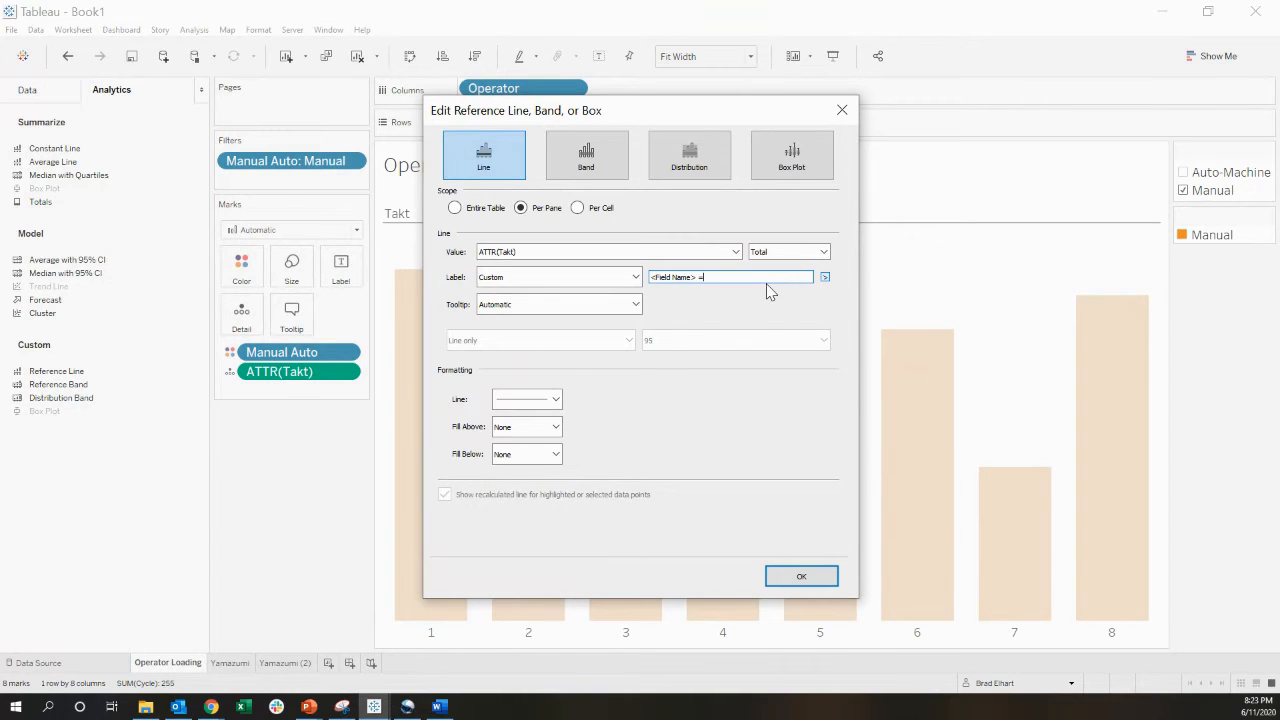
{"action": "left_click", "coordinate": [825, 277]}
{"action": "left_click", "coordinate": [858, 357]}
{"action": "type", "text": "sec"}
Reuse the label text "<Field Name> = <Value> sec" as the reference line's custom tooltip and apply the changes
{"action": "left_click_drag", "start_coordinate": [752, 278], "coordinate": [655, 280]}
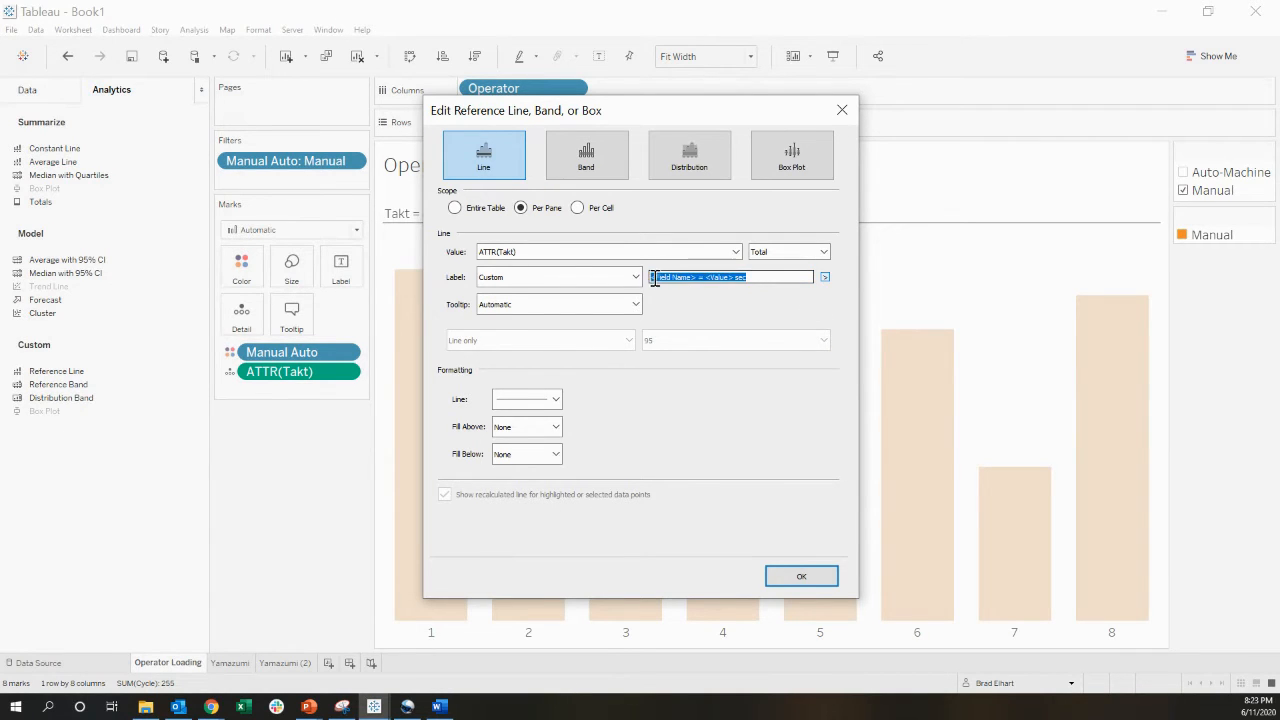
{"action": "left_click", "coordinate": [633, 304]}
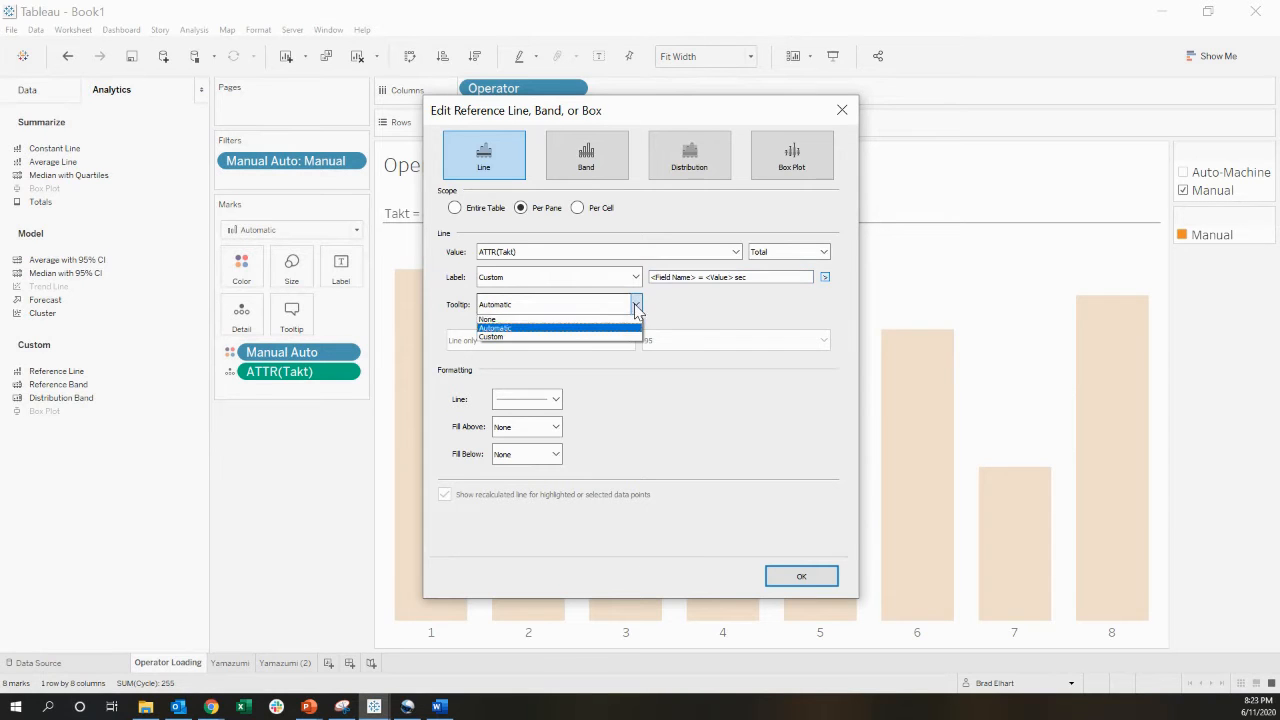
{"action": "left_click", "coordinate": [563, 333]}
{"action": "left_click", "coordinate": [689, 303]}
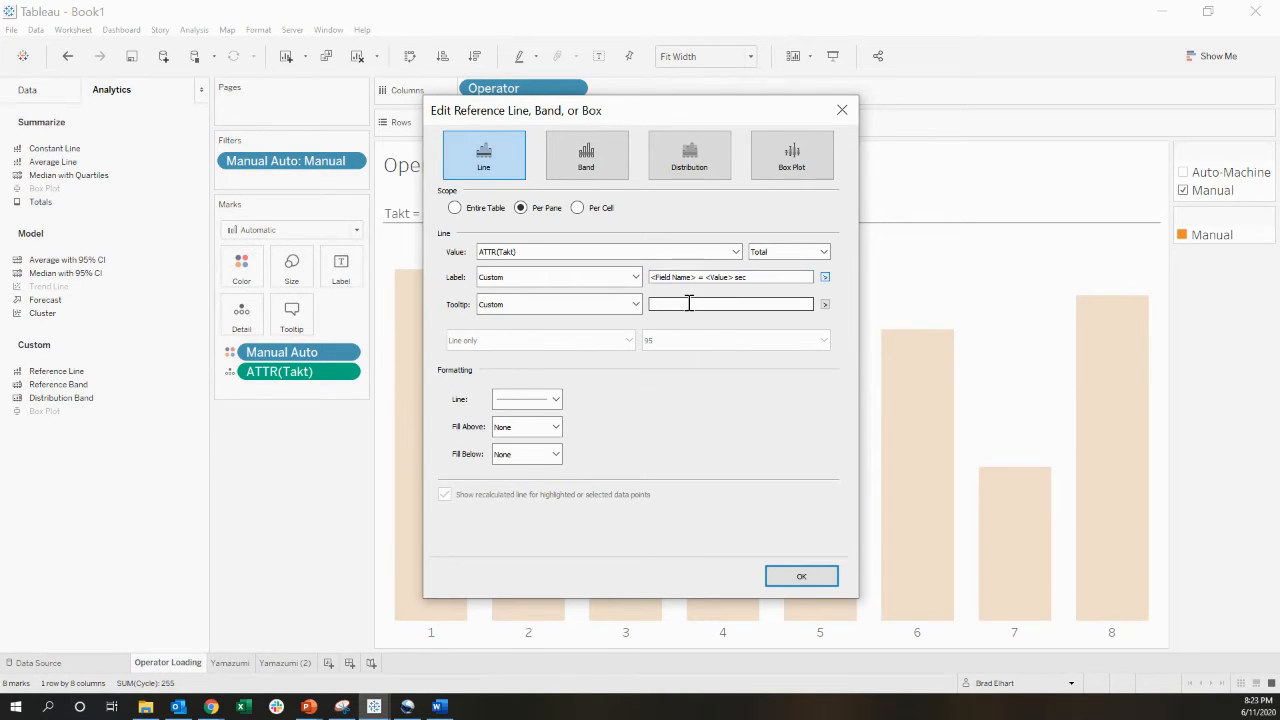
{"action": "left_click", "coordinate": [801, 577]}
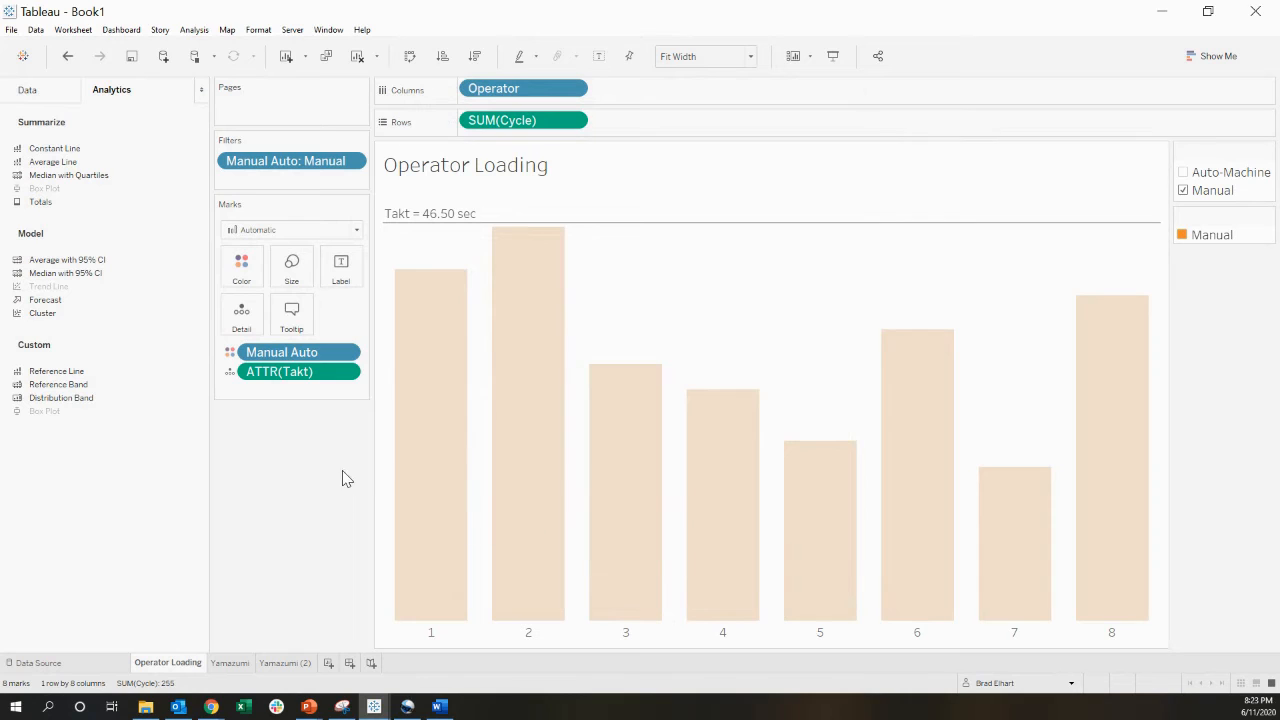
Format the Takt reference line's label on the Operator Loading chart as a custom number with one decimal place
{"action": "mouse_move", "coordinate": [618, 231]}
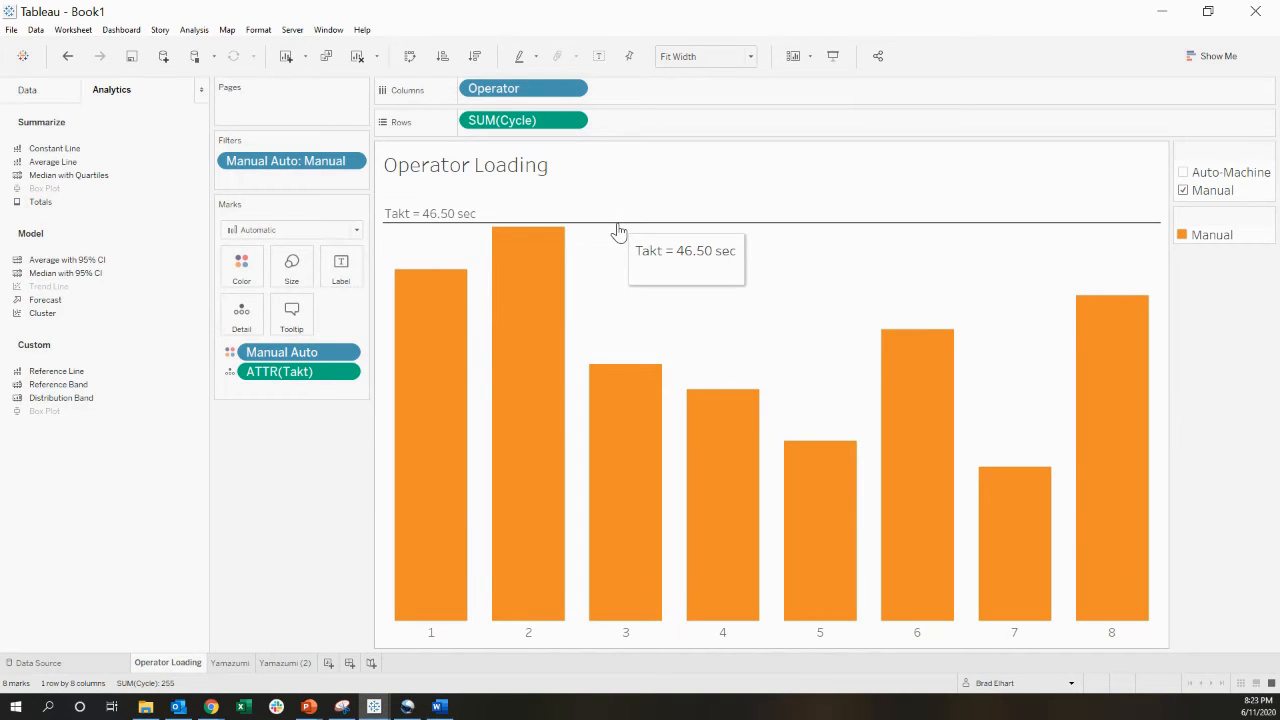
{"action": "left_click", "coordinate": [385, 219]}
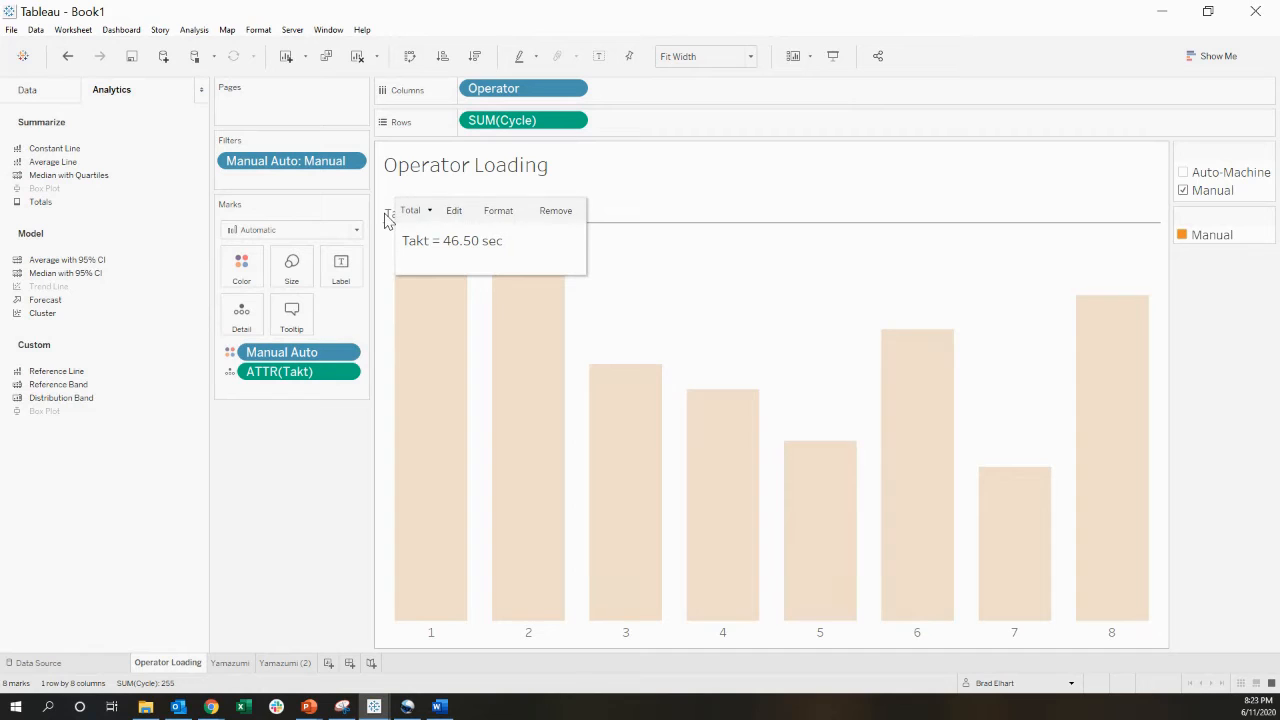
{"action": "left_click", "coordinate": [496, 213]}
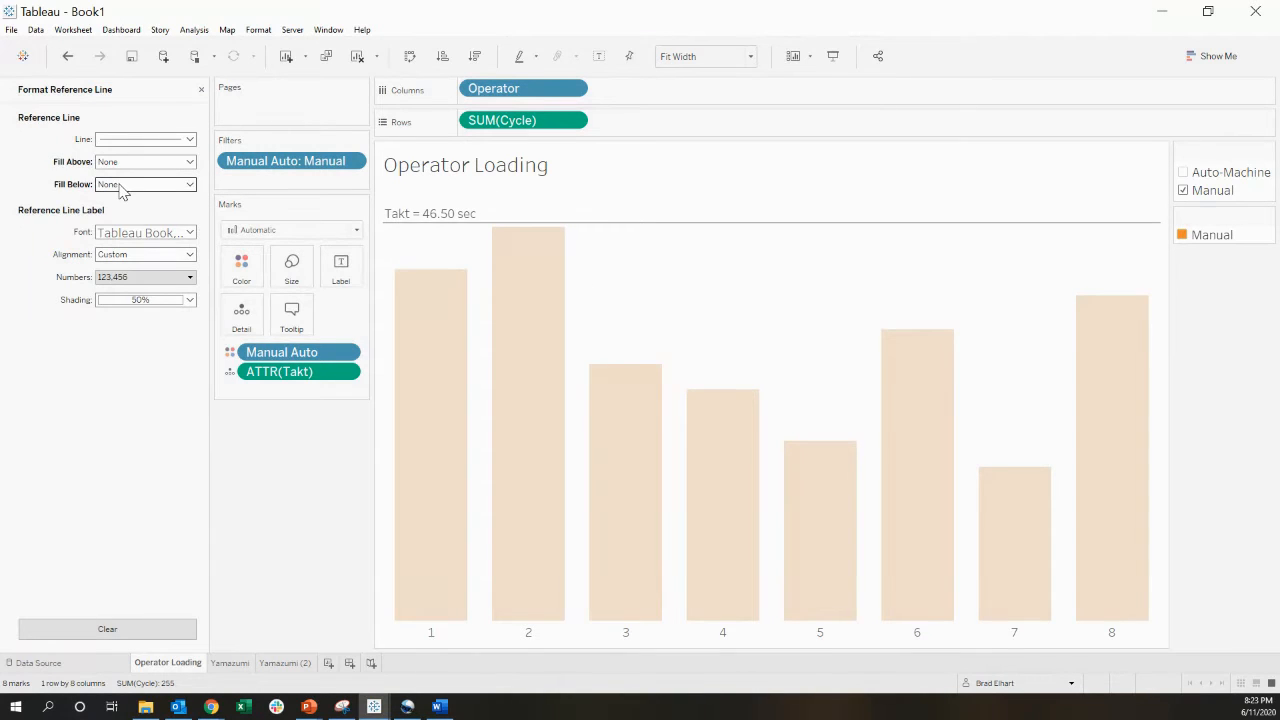
{"action": "left_click", "coordinate": [189, 277]}
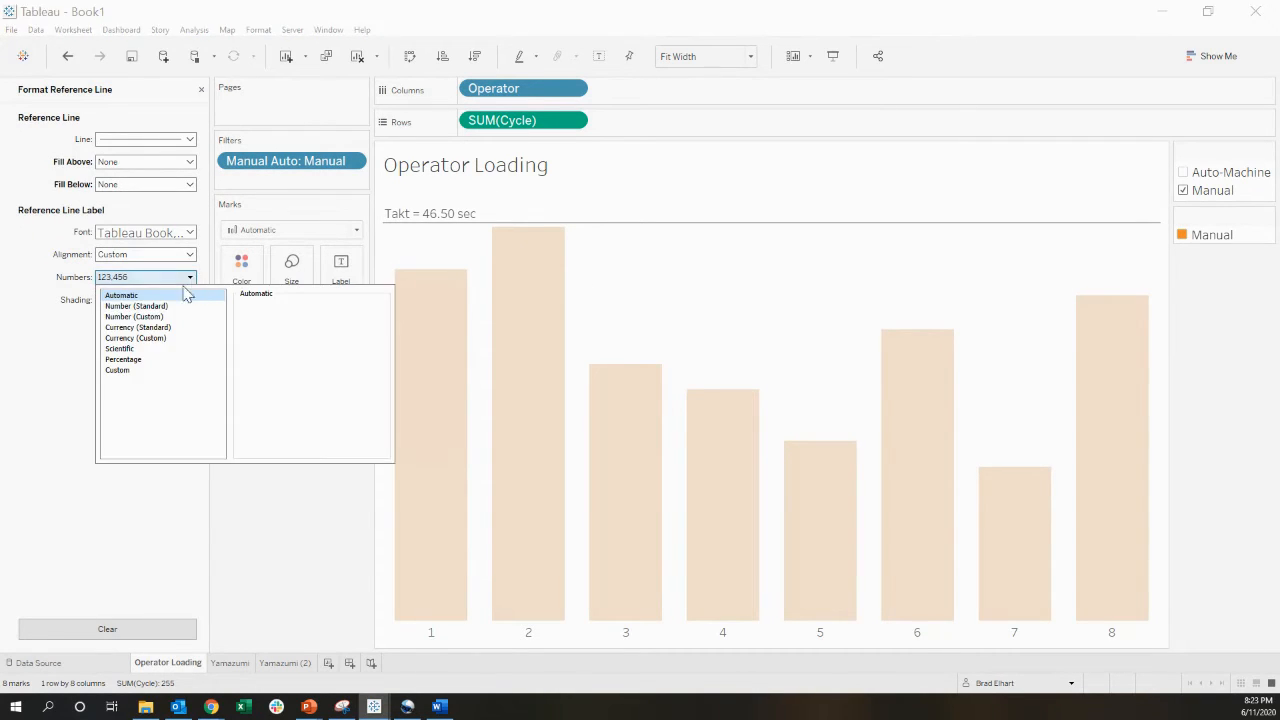
{"action": "left_click", "coordinate": [212, 318]}
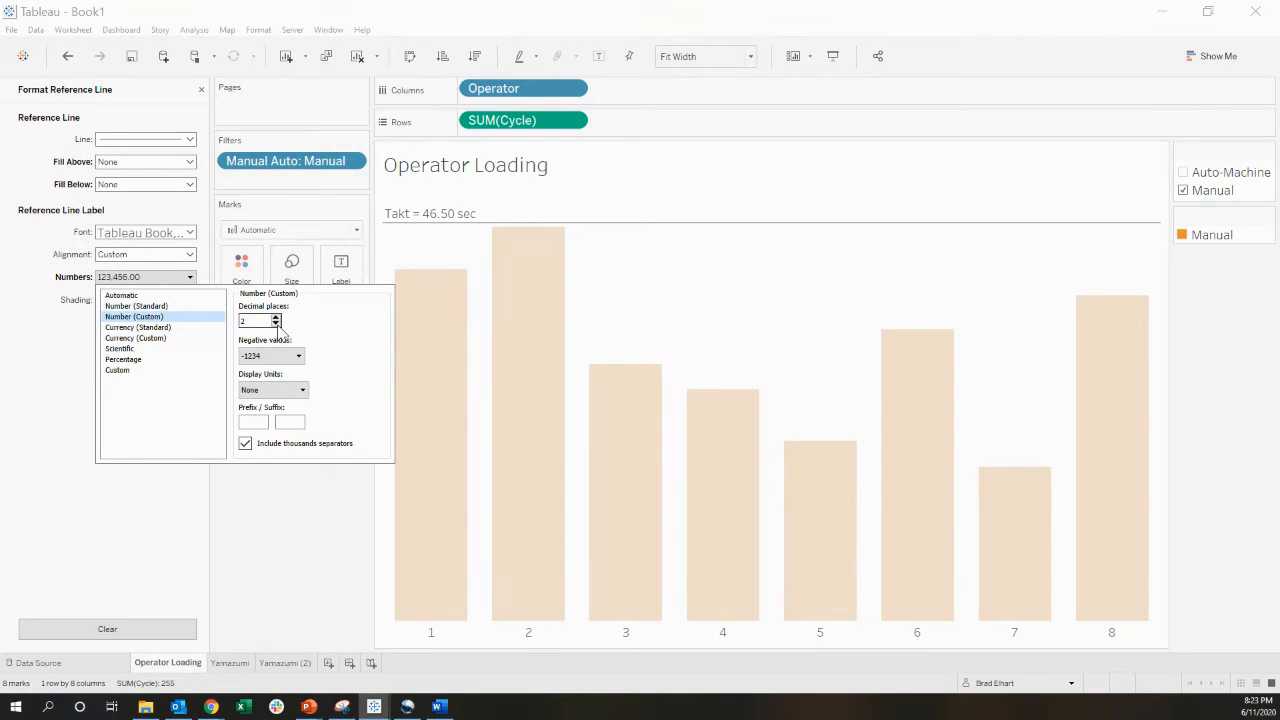
{"action": "left_click", "coordinate": [300, 500]}
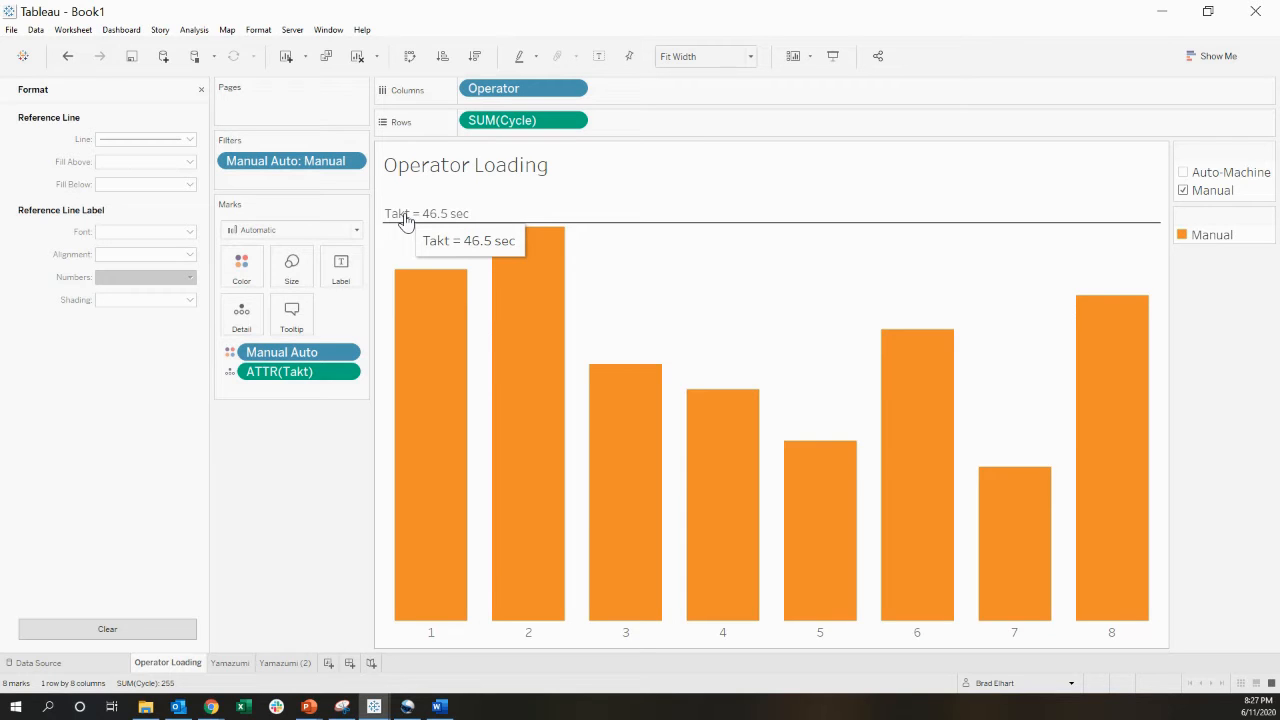
On the Yamazumi sheet, add Takt as a detail of the marks and convert it to an attribute
{"action": "left_click", "coordinate": [231, 663]}
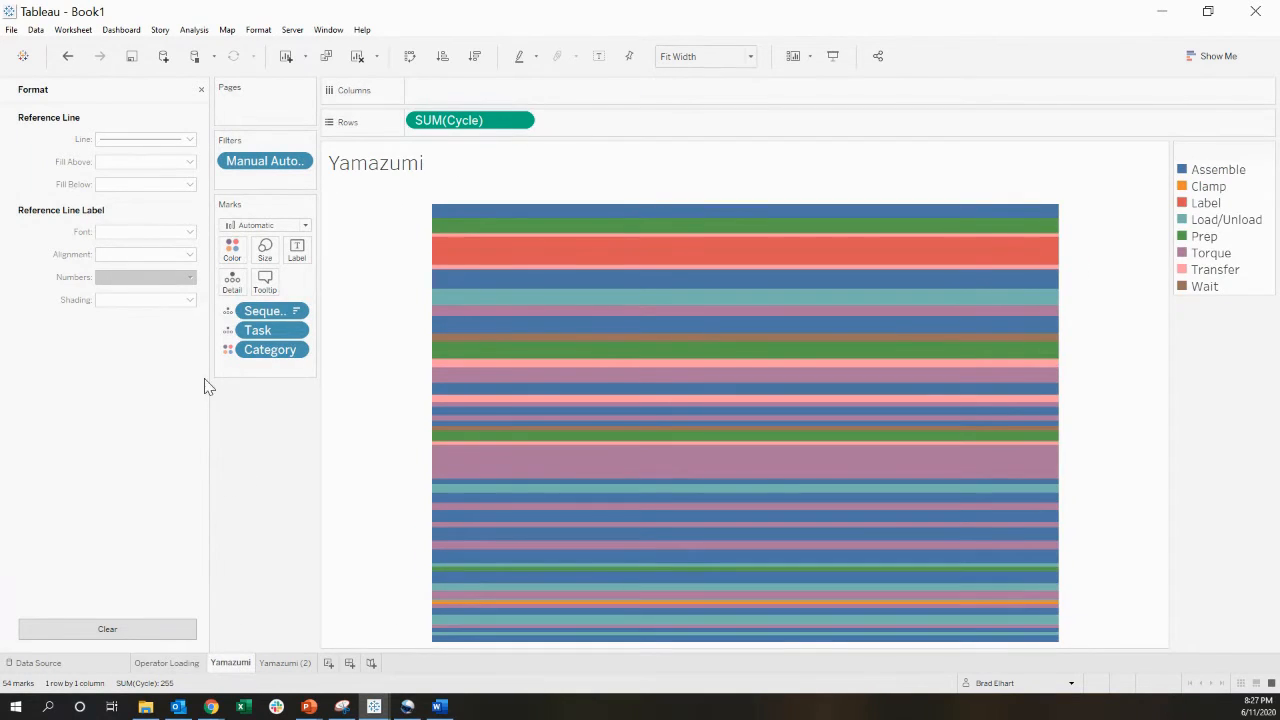
{"action": "left_click", "coordinate": [201, 89]}
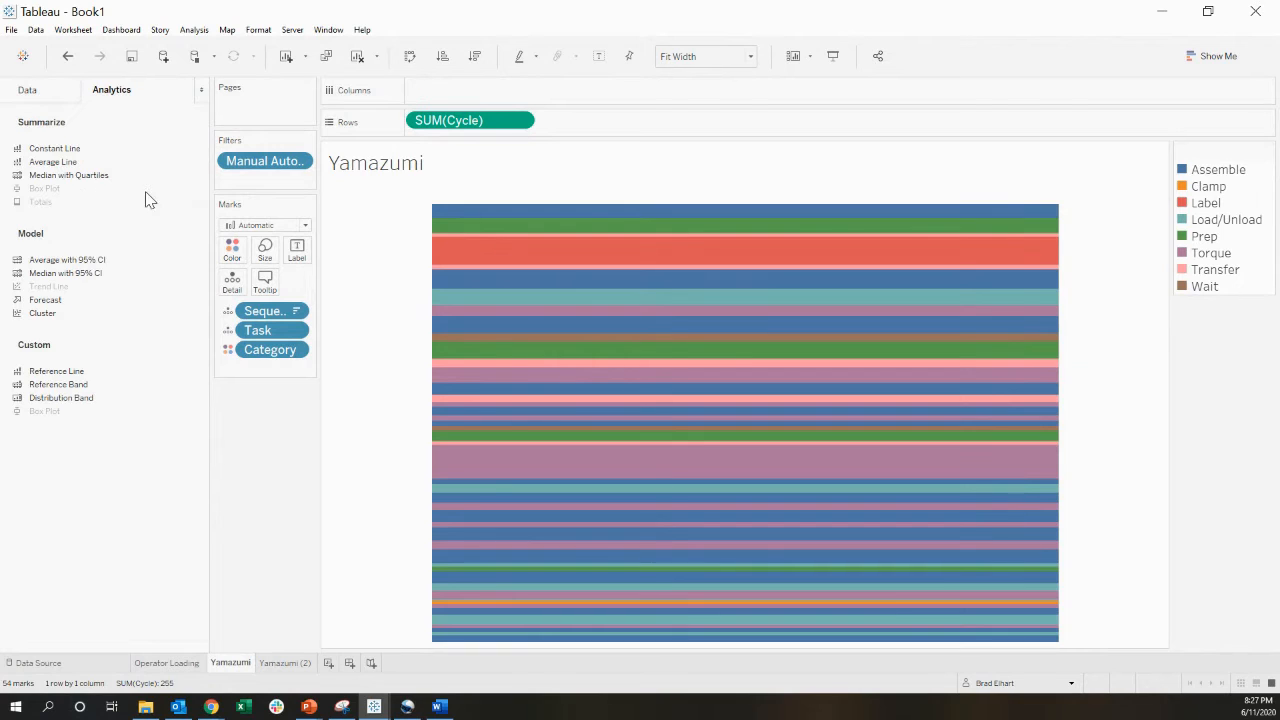
{"action": "left_click", "coordinate": [25, 89]}
{"action": "left_click", "coordinate": [58, 288]}
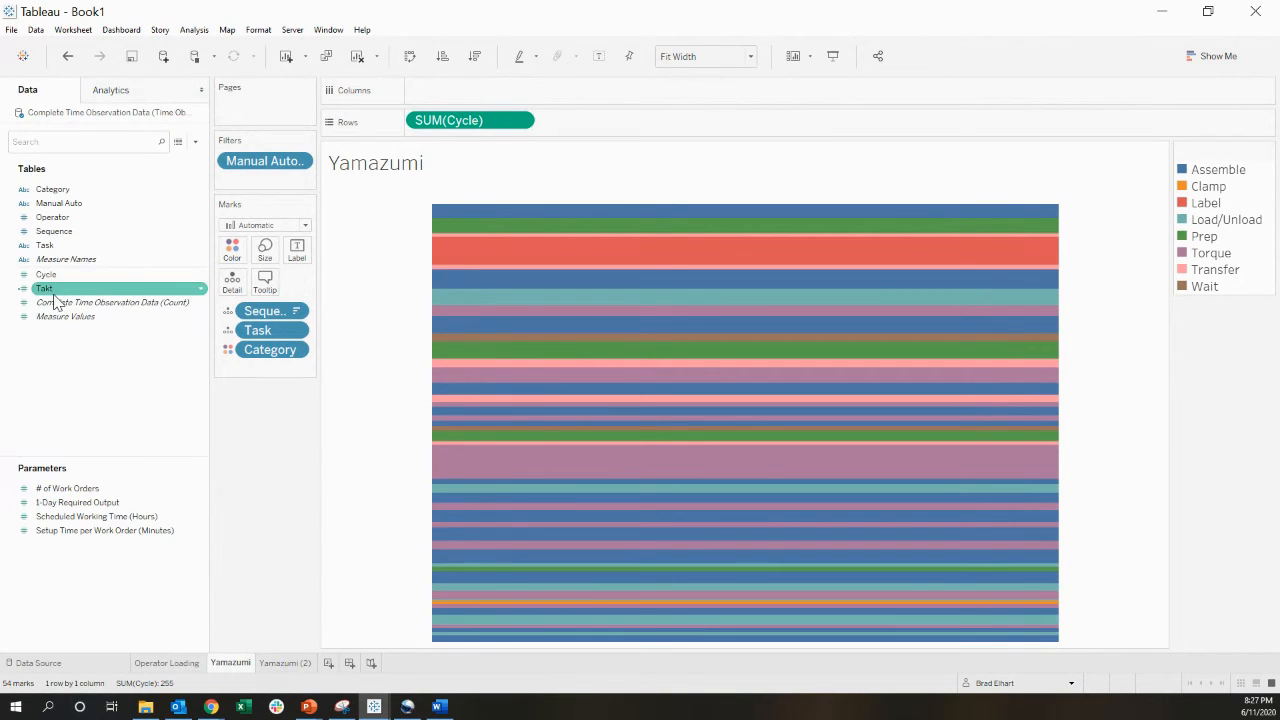
{"action": "left_click_drag", "start_coordinate": [51, 293], "coordinate": [262, 342]}
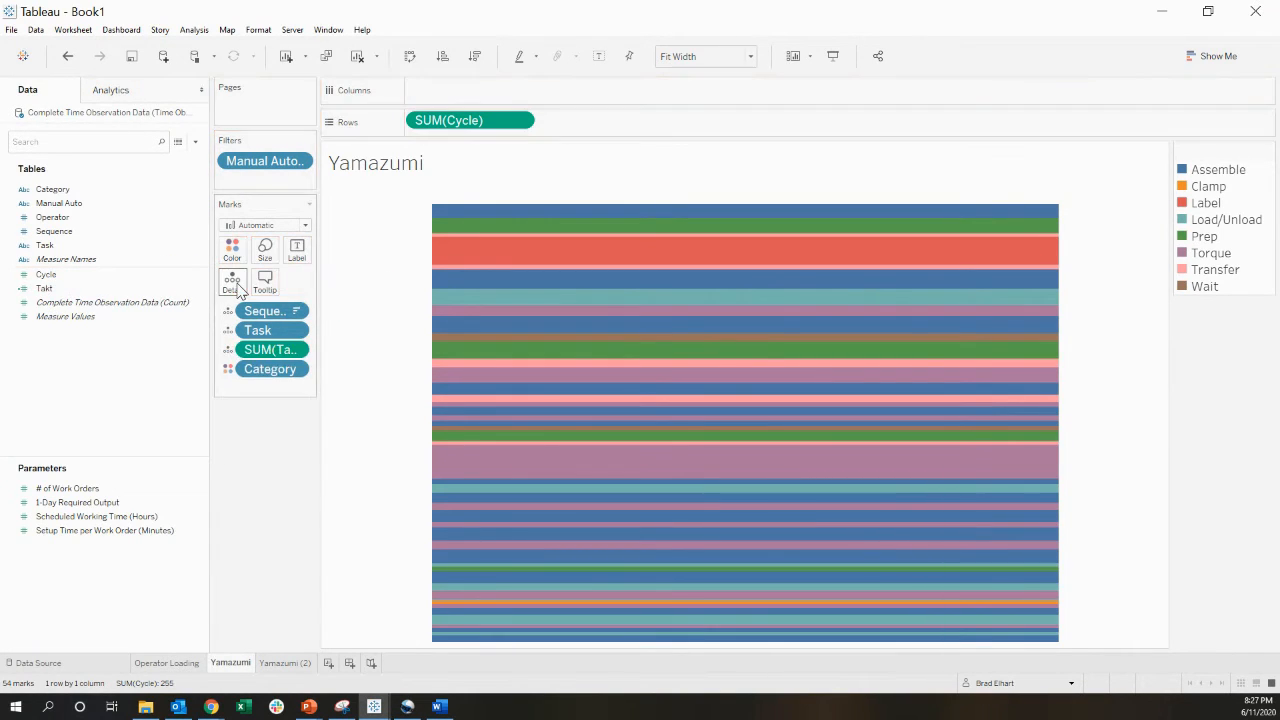
{"action": "left_click", "coordinate": [295, 350]}
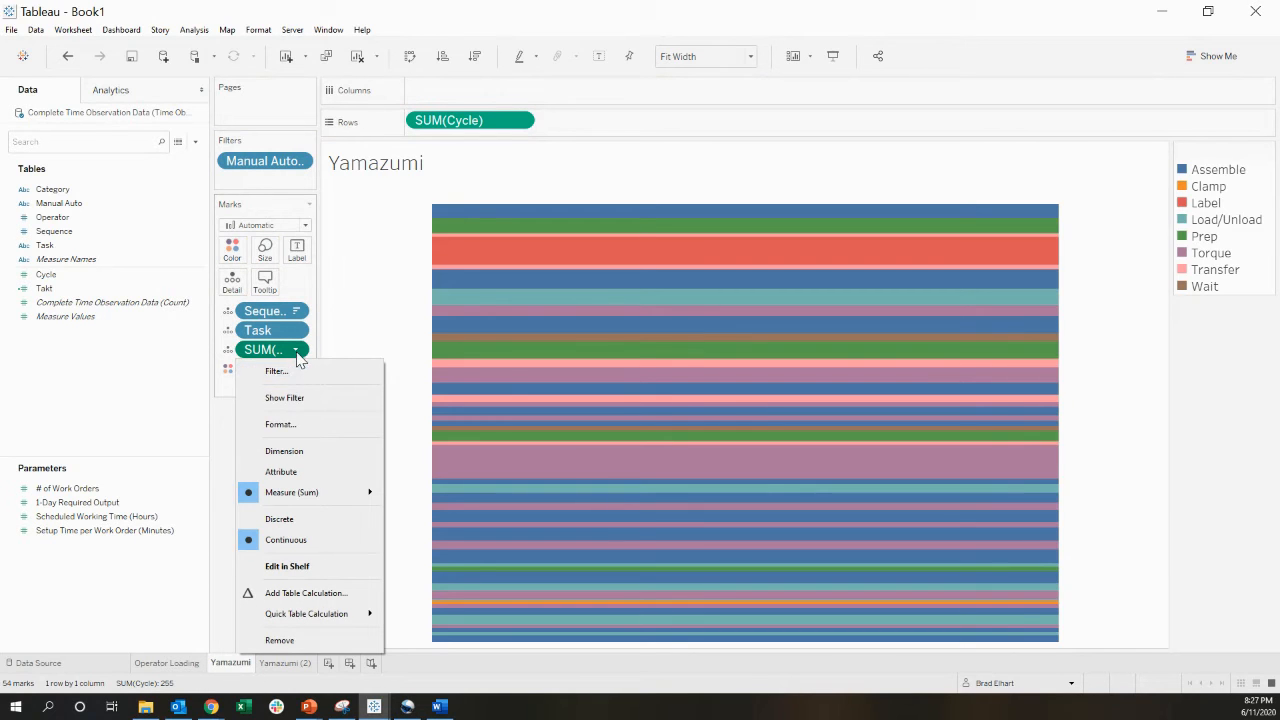
{"action": "left_click", "coordinate": [295, 471]}
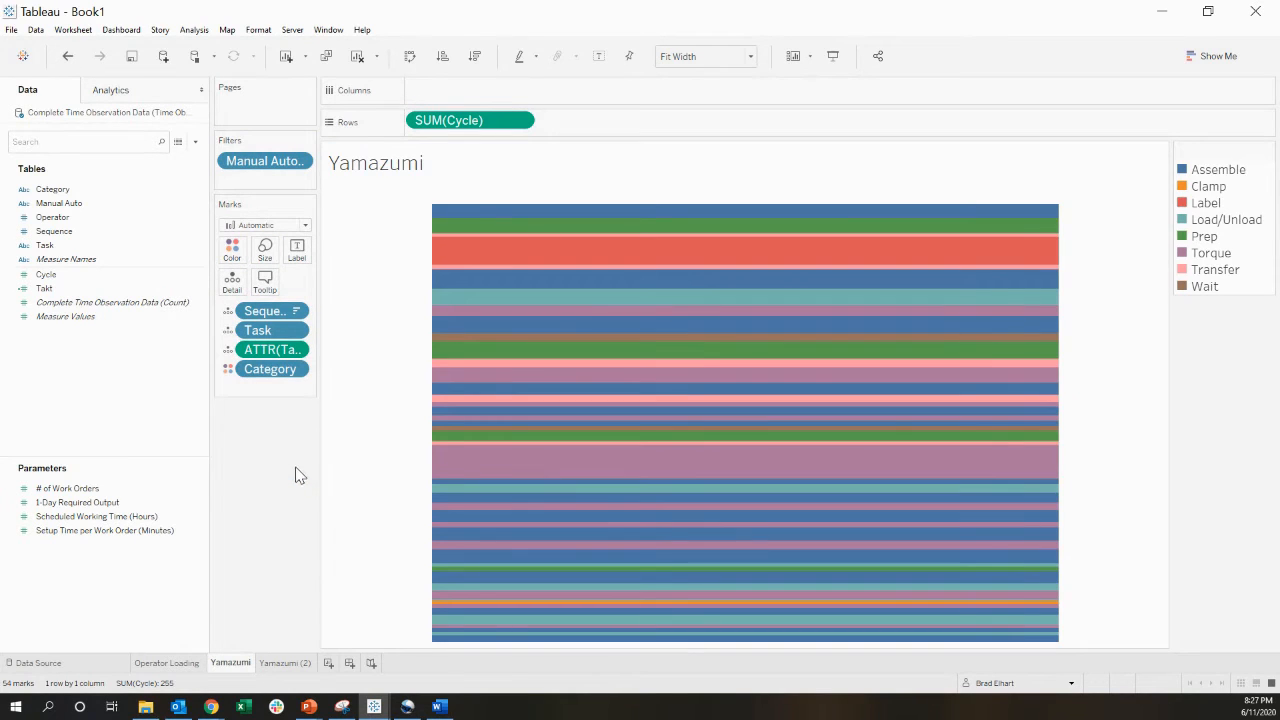
Add a per-pane reference line to the Yamazumi chart, using ATTR(Takt) with the Total aggregation
{"action": "left_click", "coordinate": [135, 92]}
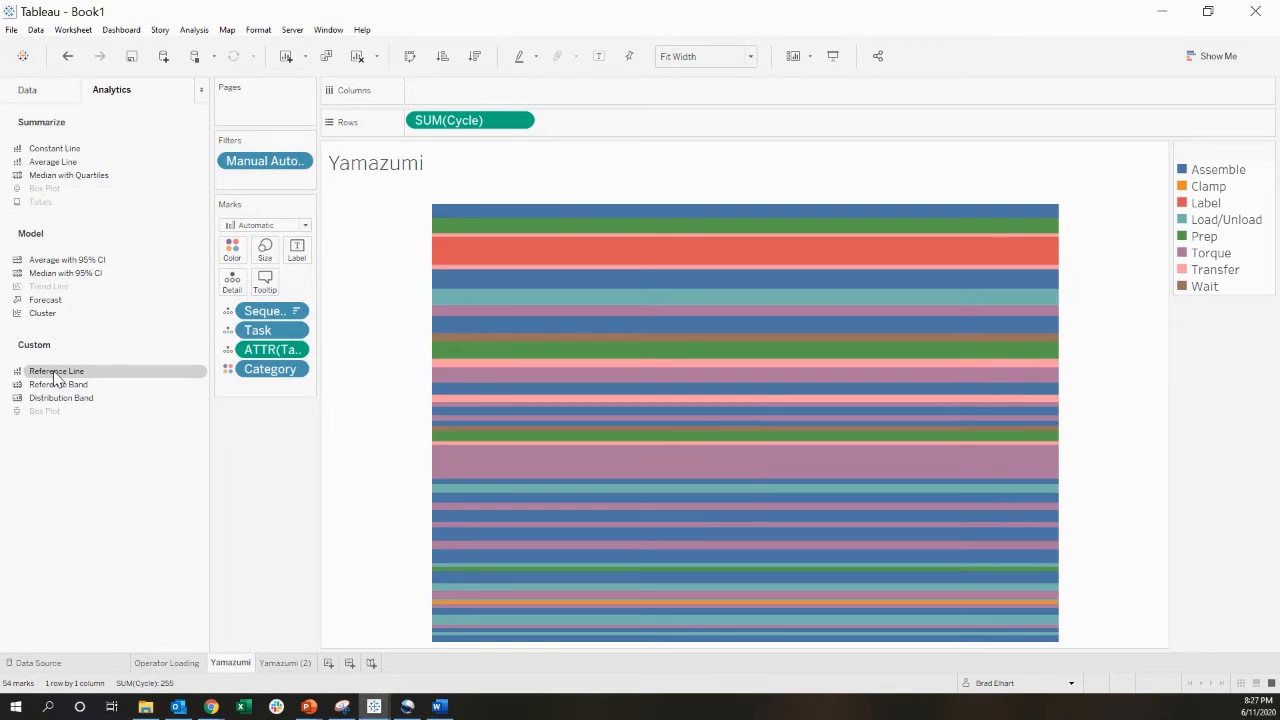
{"action": "left_click_drag", "start_coordinate": [55, 377], "coordinate": [451, 214]}
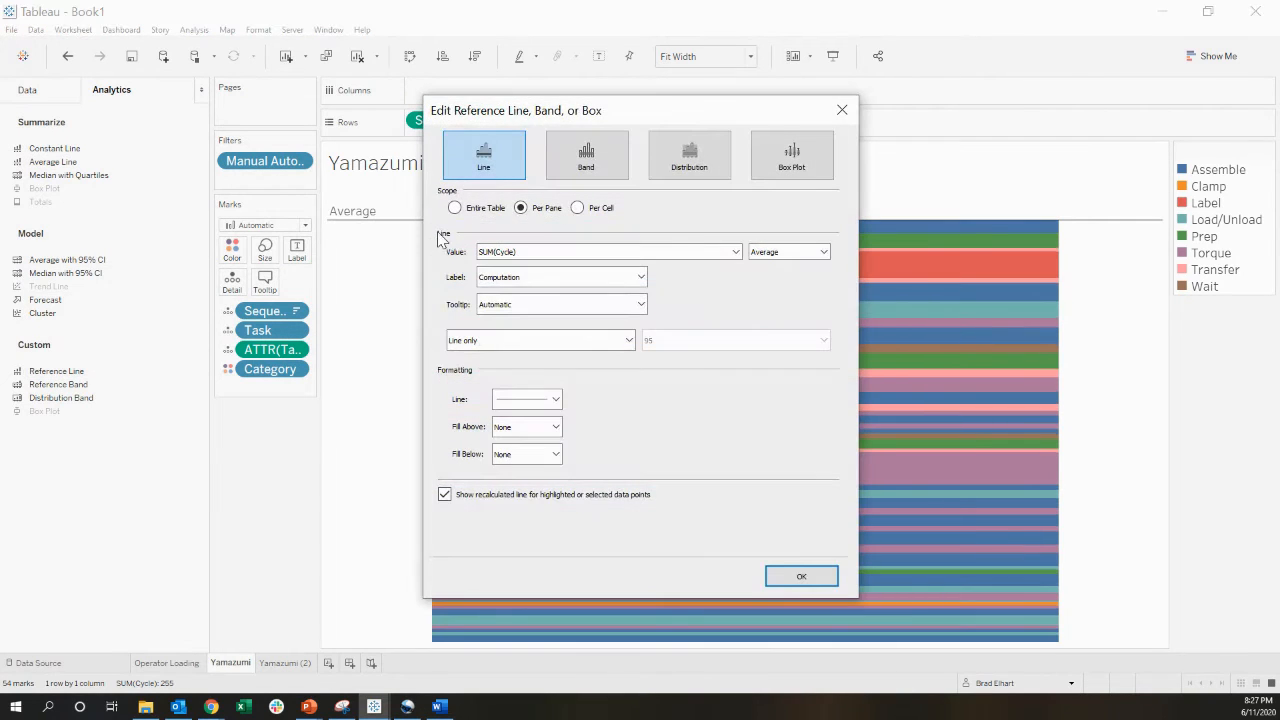
{"action": "left_click", "coordinate": [736, 252]}
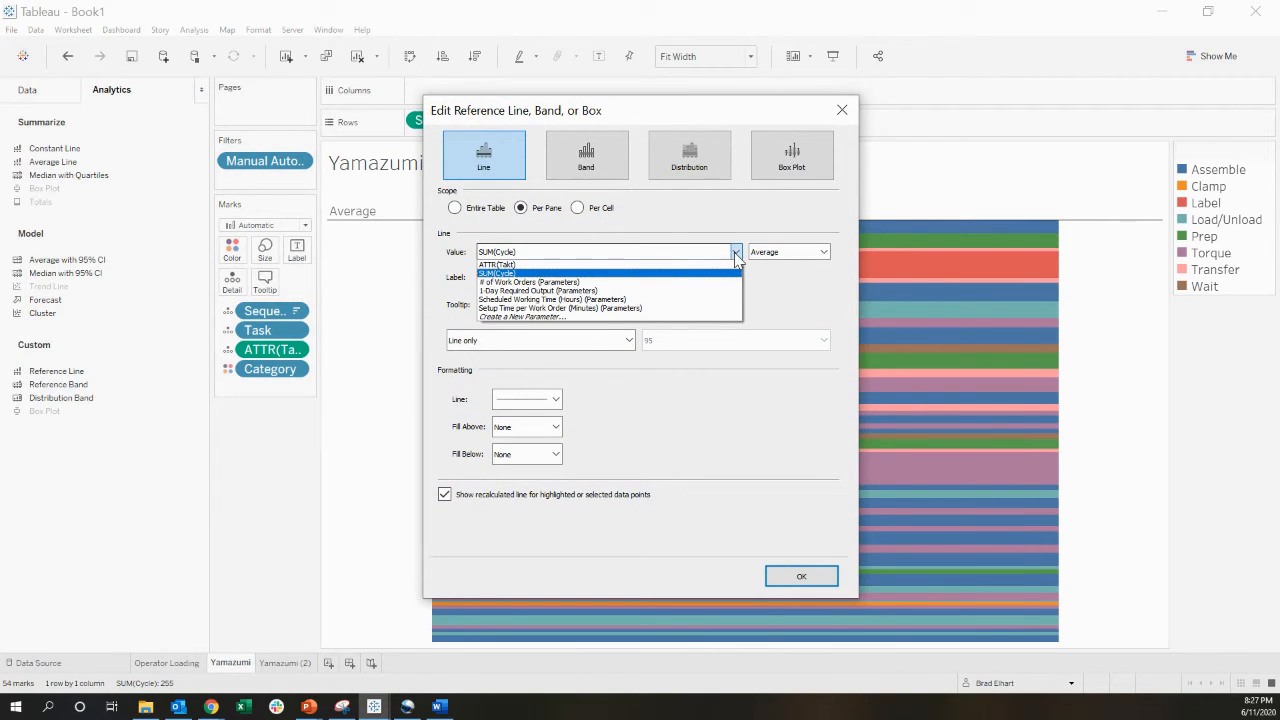
{"action": "left_click", "coordinate": [548, 265]}
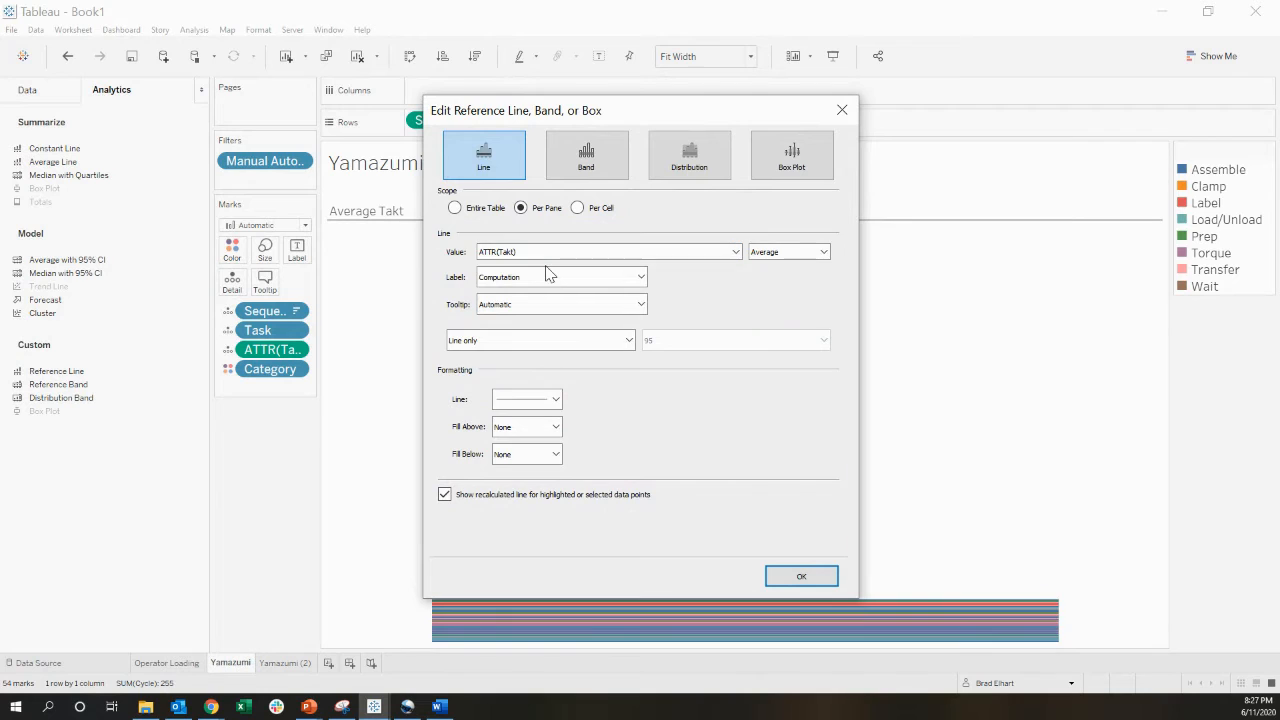
{"action": "left_click", "coordinate": [823, 252]}
{"action": "left_click", "coordinate": [786, 264]}
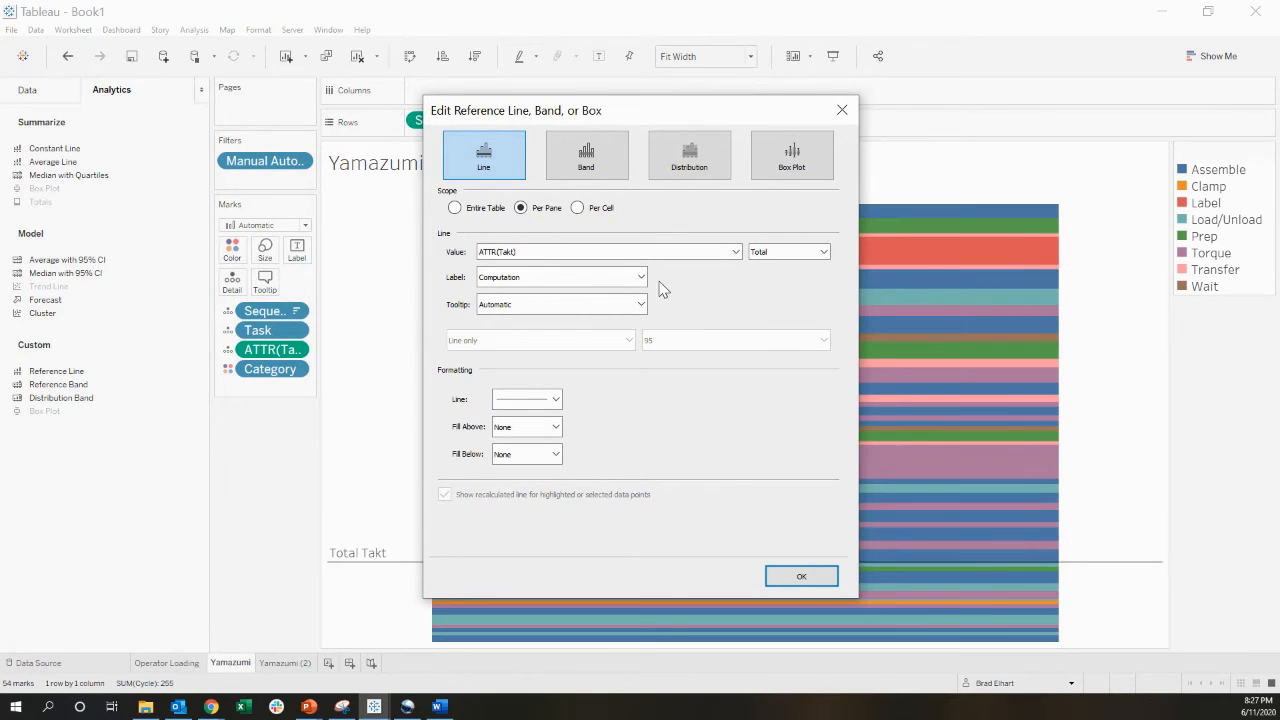
Give the Yamazumi chart's reference line the custom label "<Field Name> = <Value> sec"
{"action": "left_click", "coordinate": [641, 277]}
{"action": "left_click", "coordinate": [552, 320]}
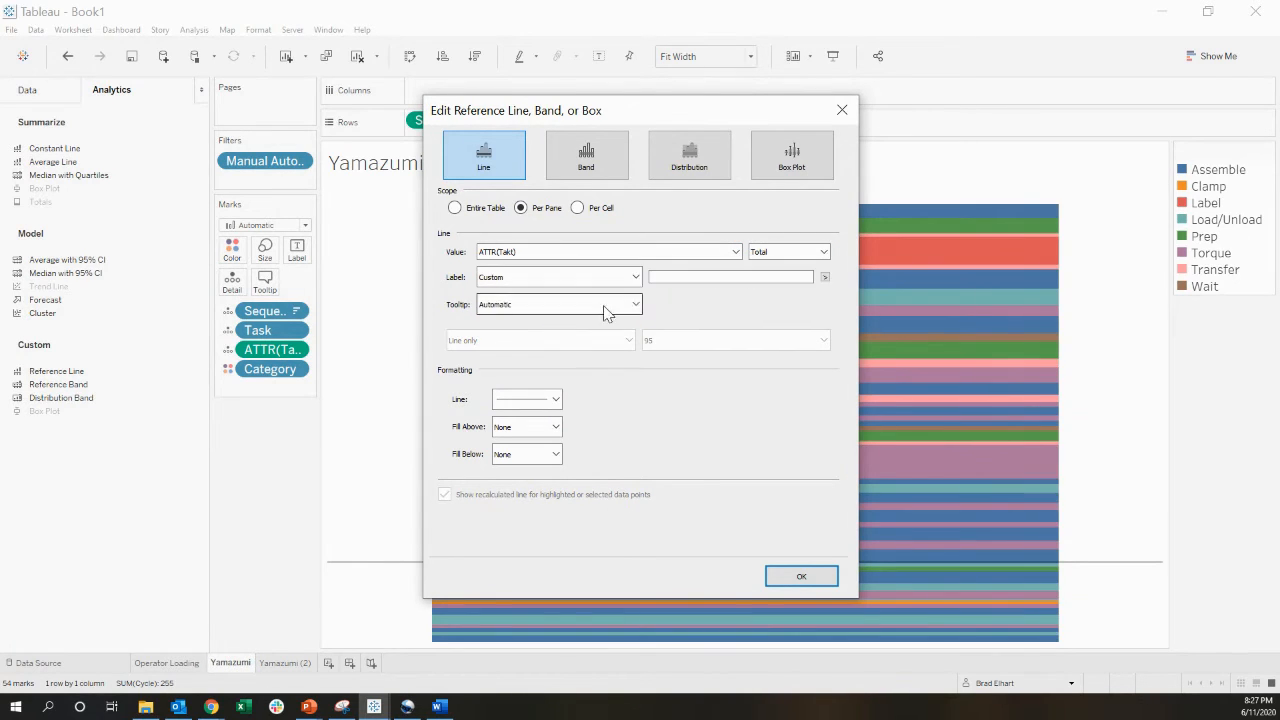
{"action": "left_click", "coordinate": [825, 277]}
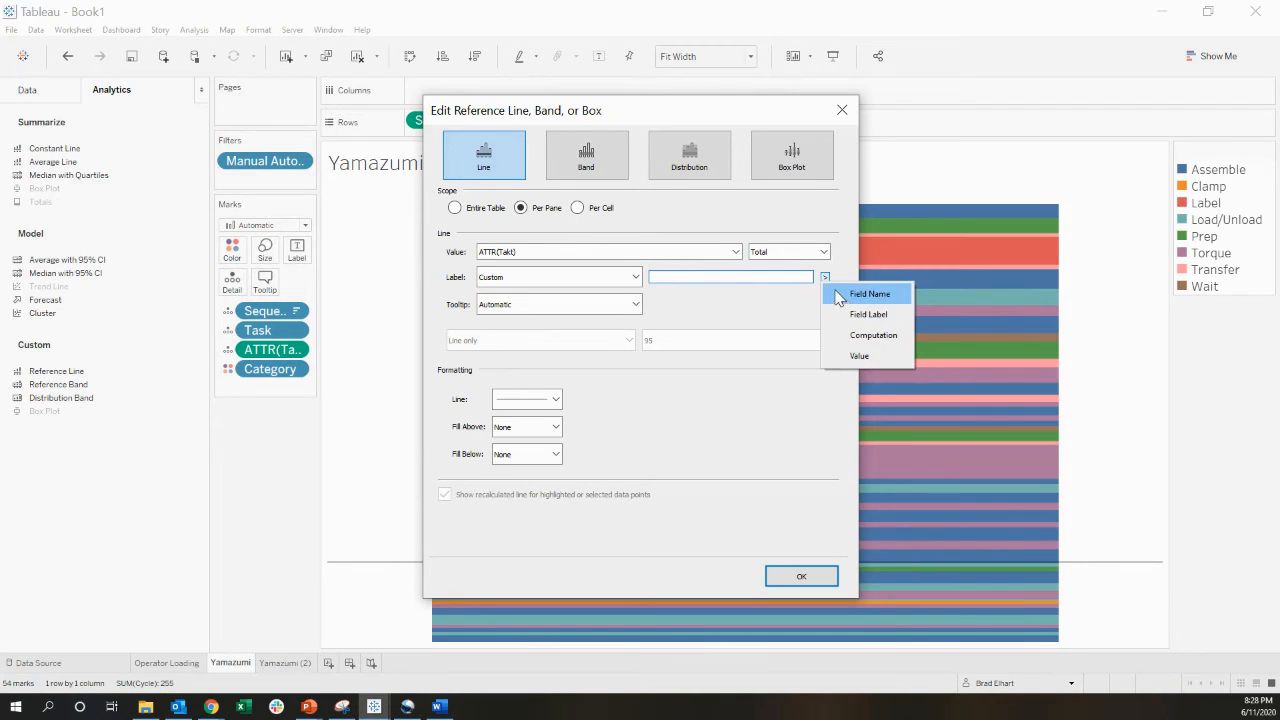
{"action": "left_click", "coordinate": [866, 294]}
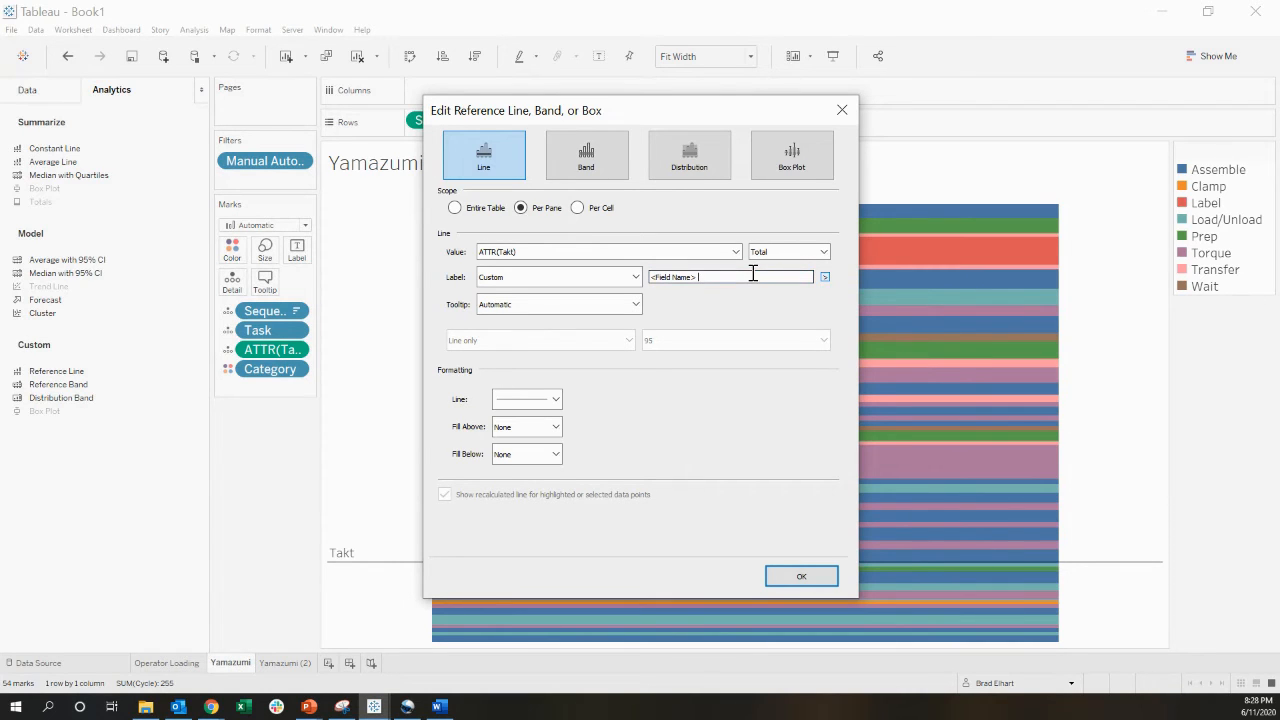
{"action": "type", "text": "= <Value> sec"}
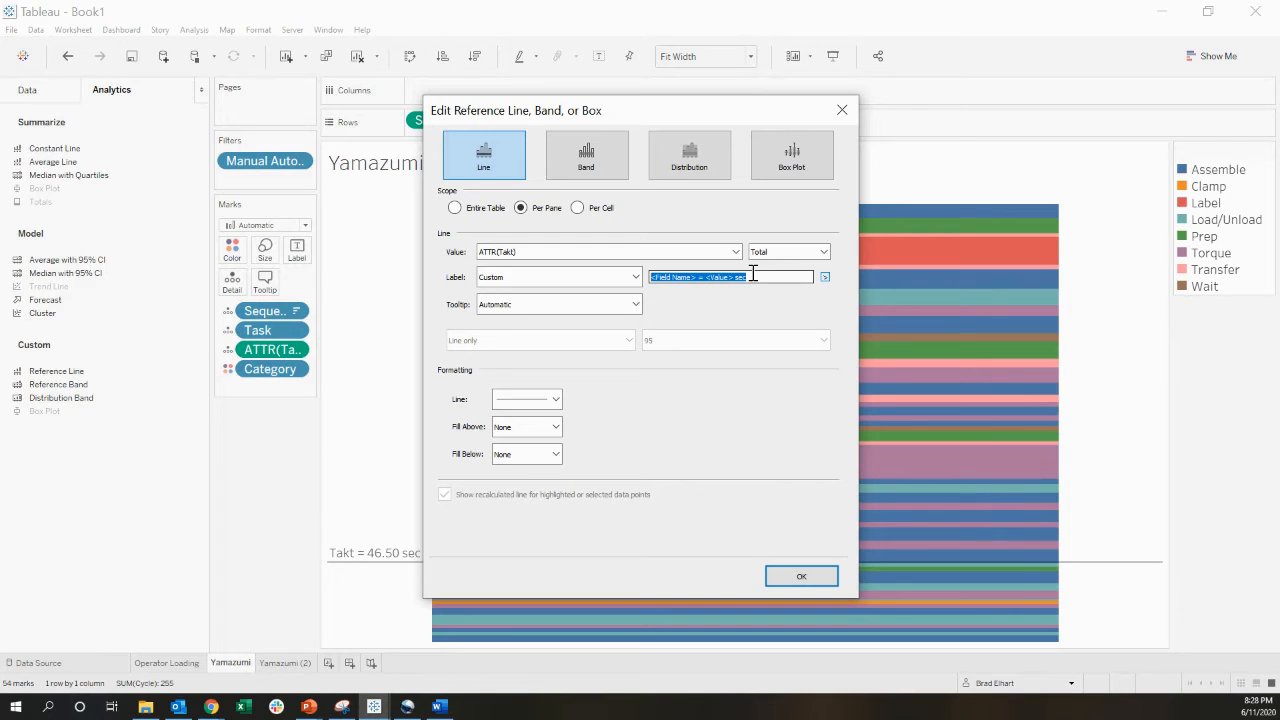
Reuse the label text "<Field Name> = <Value> sec" as the Yamazumi reference line's custom tooltip and apply the settings
{"action": "left_click", "coordinate": [635, 304]}
{"action": "left_click", "coordinate": [576, 338]}
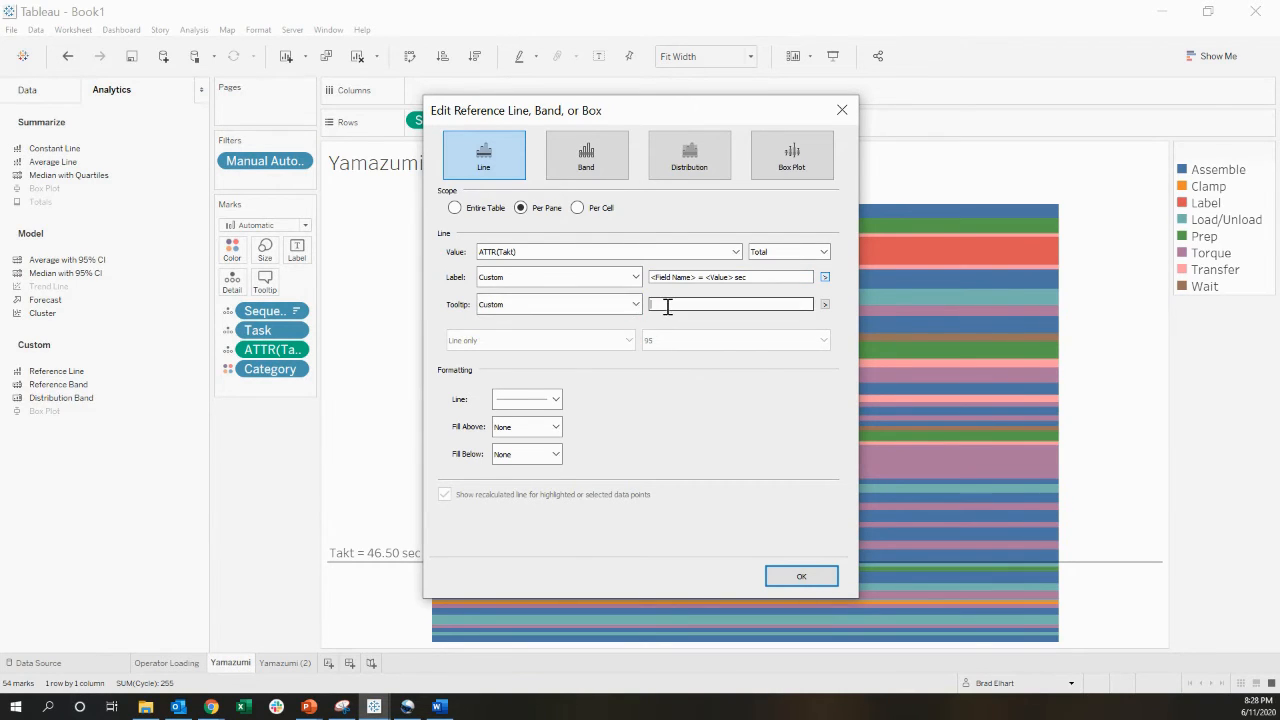
{"action": "left_click", "coordinate": [801, 577]}
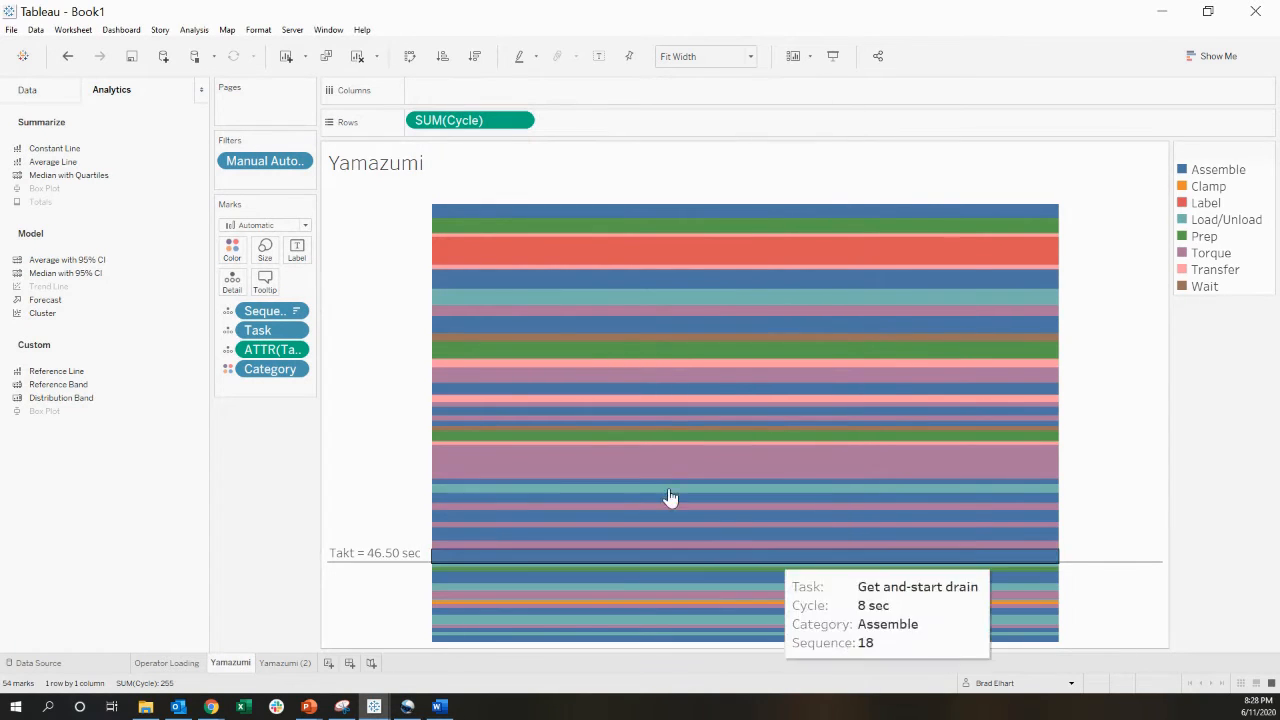
Format the Yamazumi reference line's label as a custom number with one decimal place
{"action": "left_click", "coordinate": [346, 560]}
{"action": "left_click", "coordinate": [450, 558]}
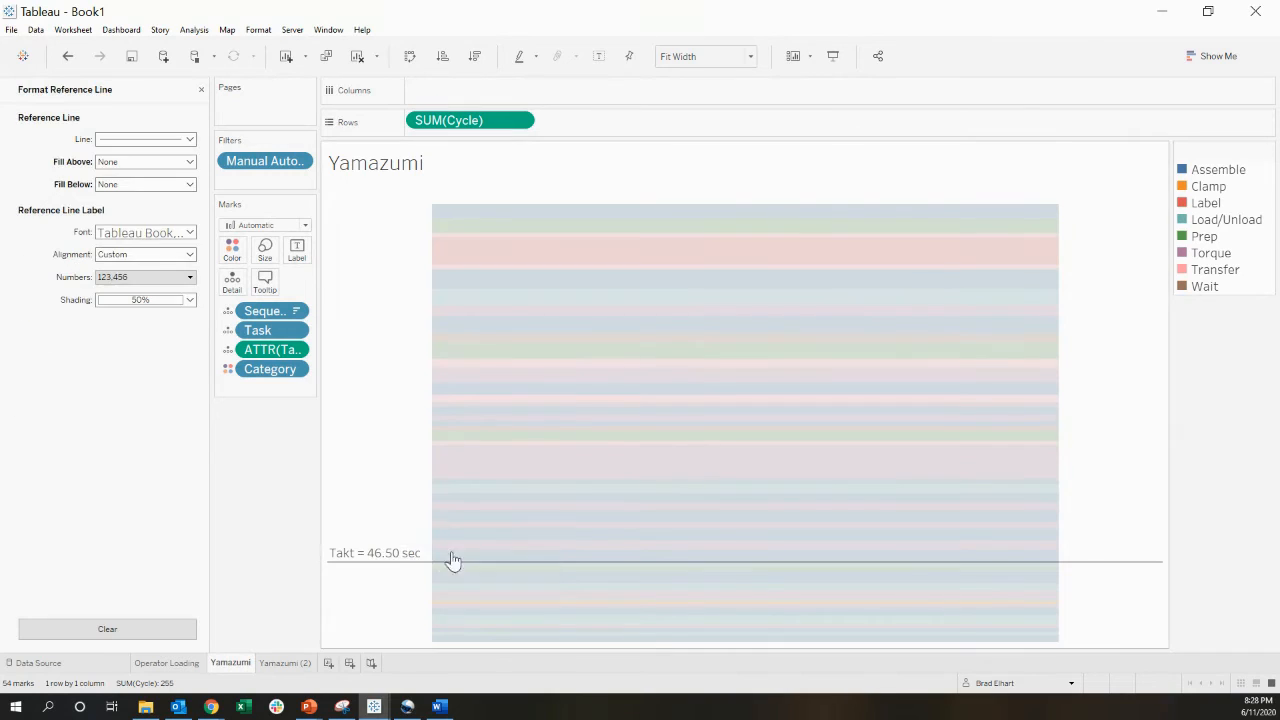
{"action": "left_click", "coordinate": [190, 277]}
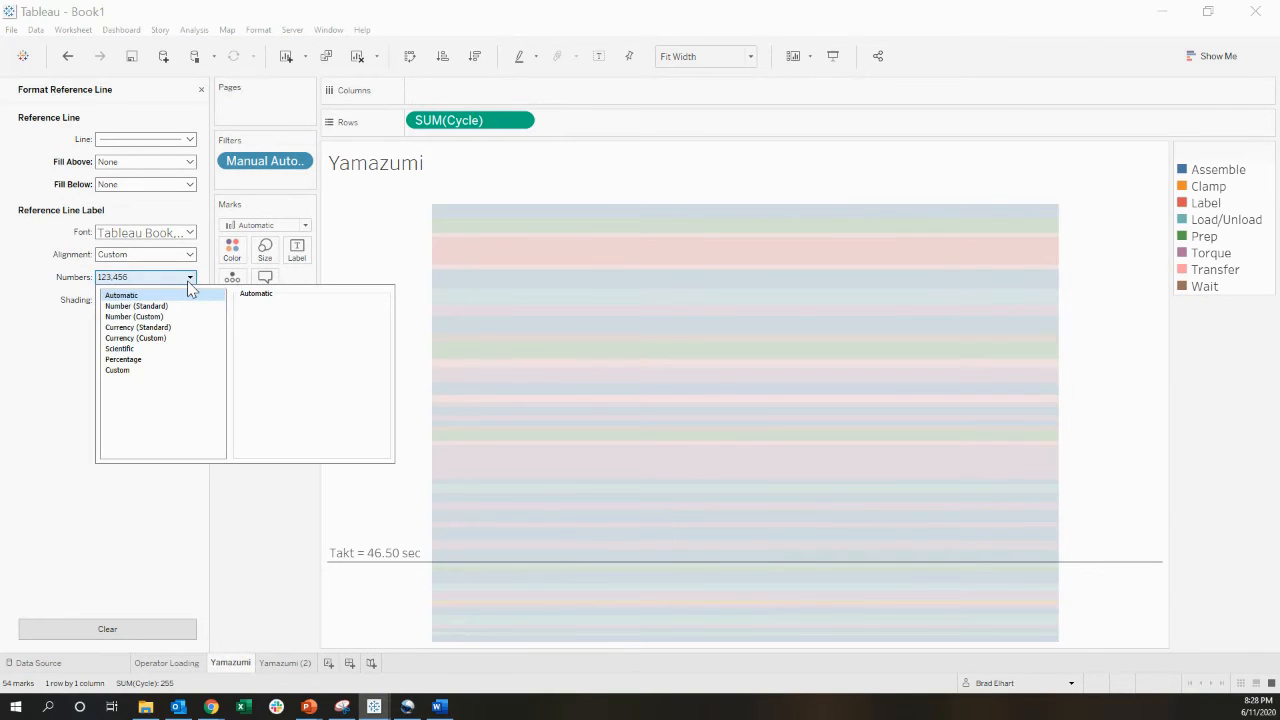
{"action": "left_click", "coordinate": [134, 316]}
{"action": "left_click", "coordinate": [275, 324]}
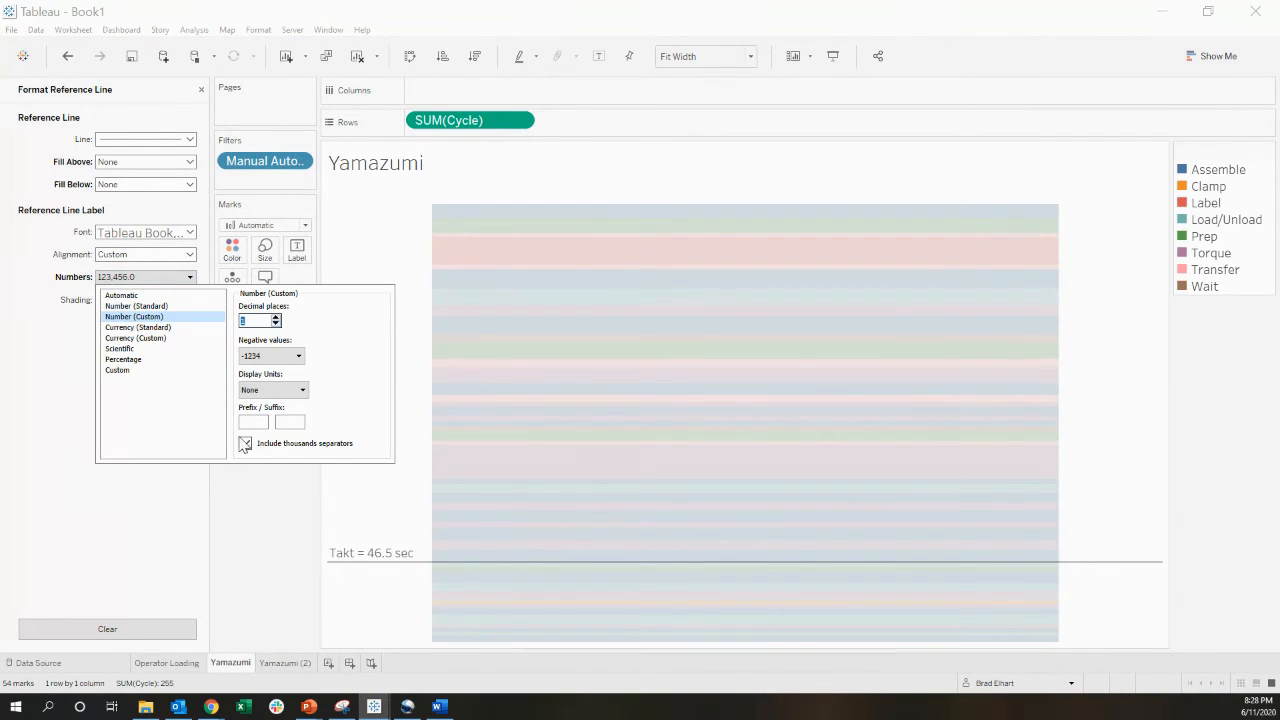
{"action": "left_click", "coordinate": [254, 489]}
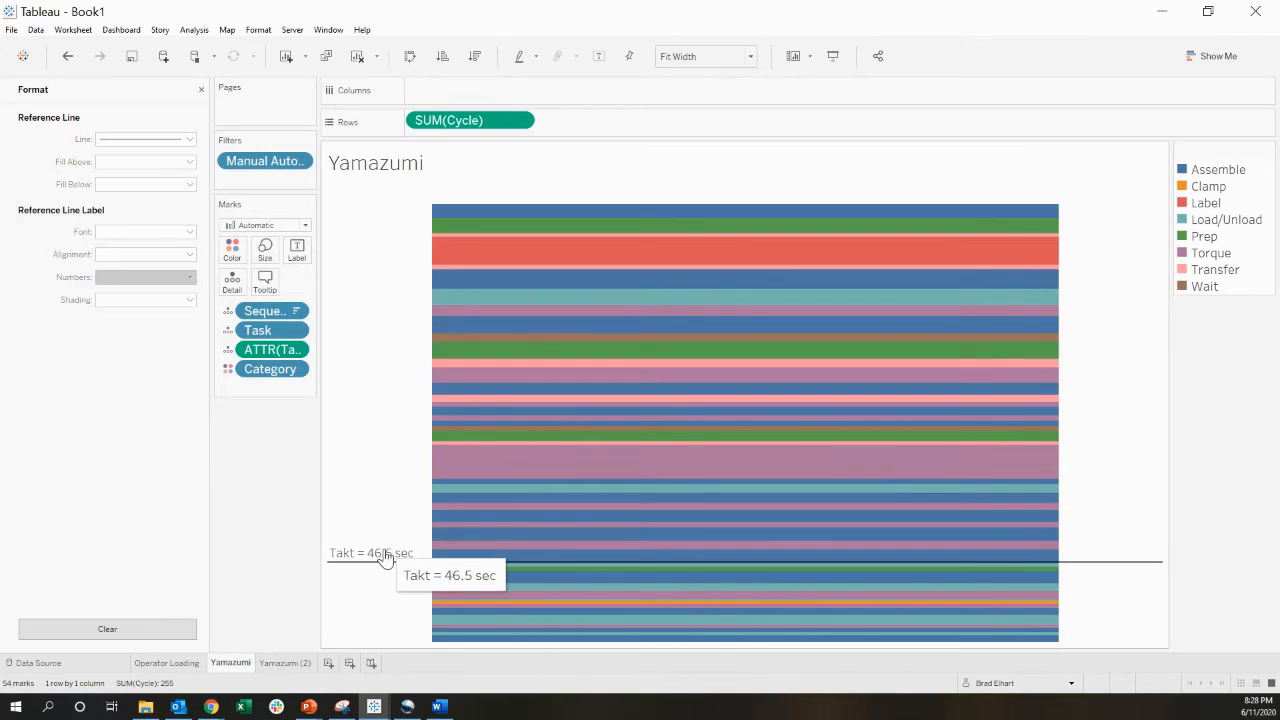
Compare the Takt reference lines on the Operator Loading and Yamazumi sheets
{"action": "left_click", "coordinate": [172, 670]}
{"action": "left_click", "coordinate": [230, 664]}
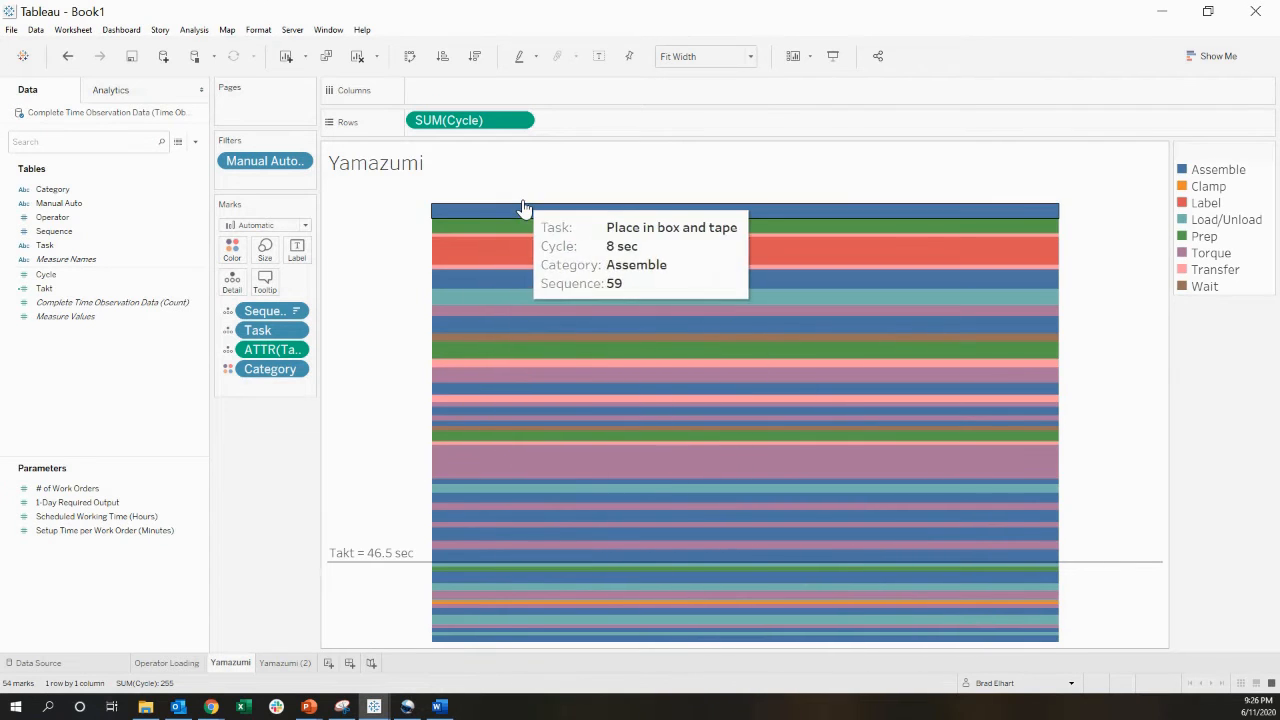
{"action": "left_click", "coordinate": [165, 665]}
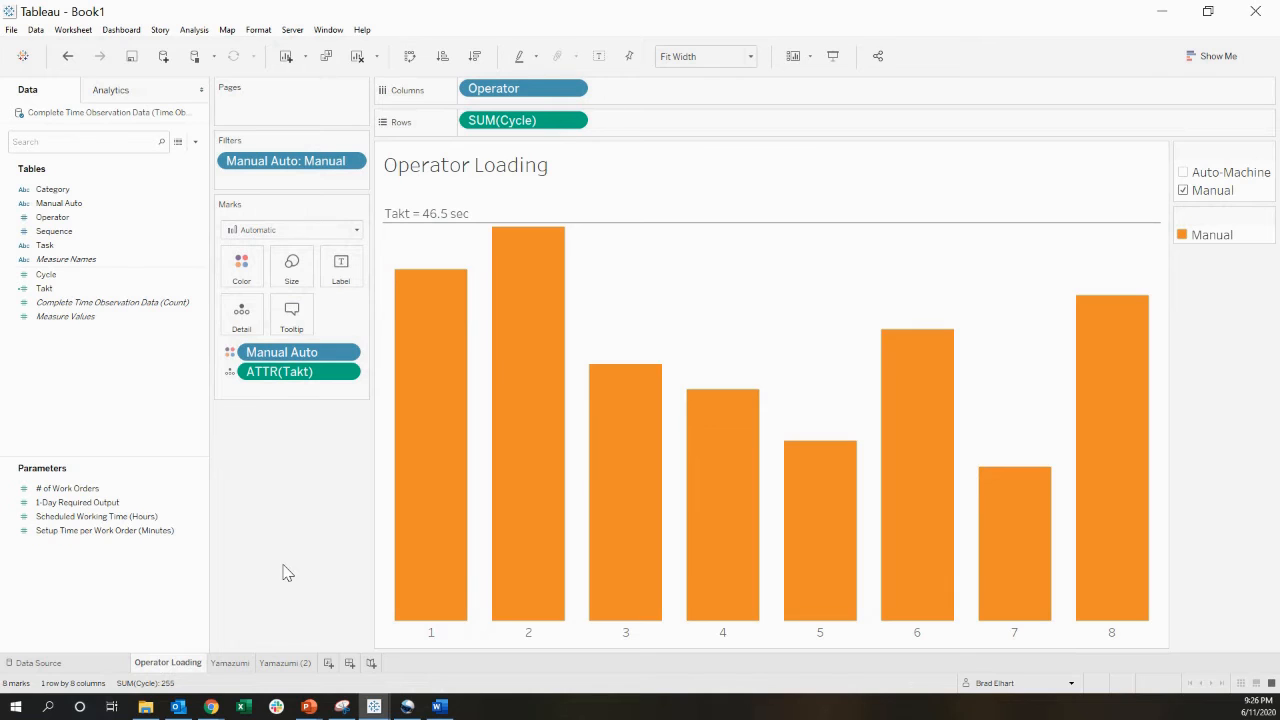
{"action": "mouse_move", "coordinate": [425, 226]}
On the Yamazumi sheet, show the Scheduled Working Time (Hours) parameter and set its value to 10
{"action": "left_click", "coordinate": [228, 664]}
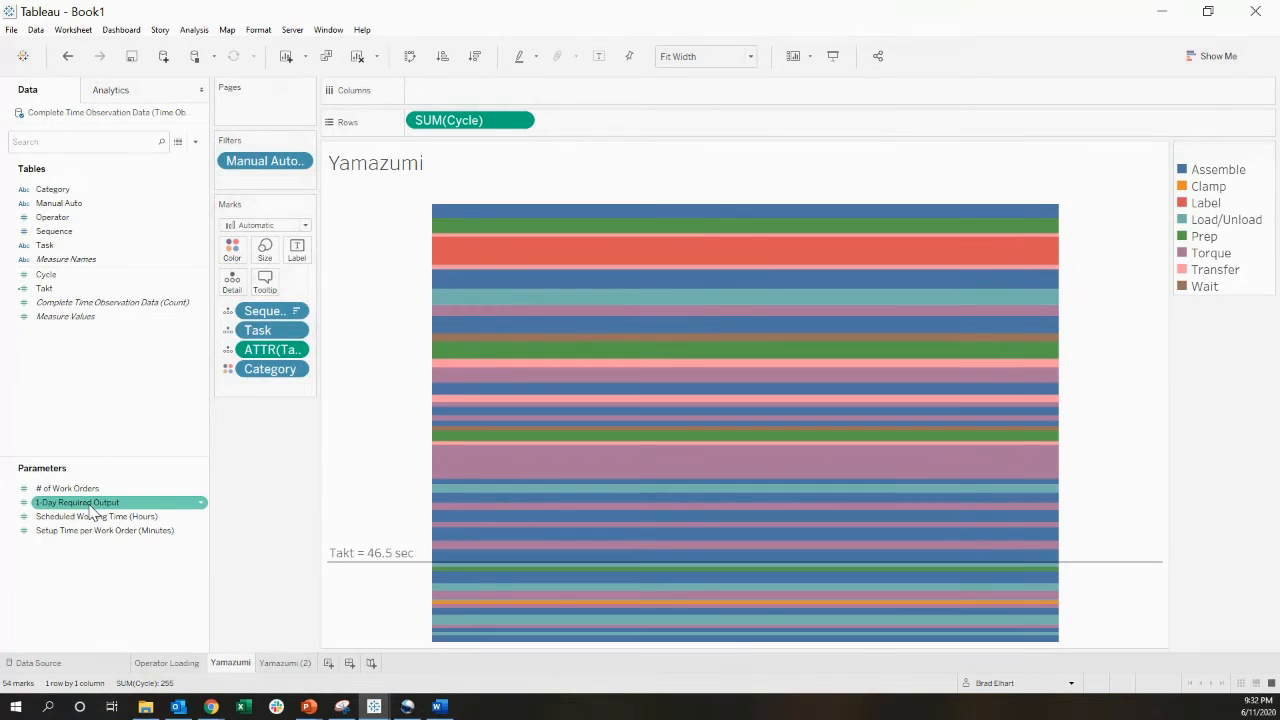
{"action": "right_click", "coordinate": [203, 525]}
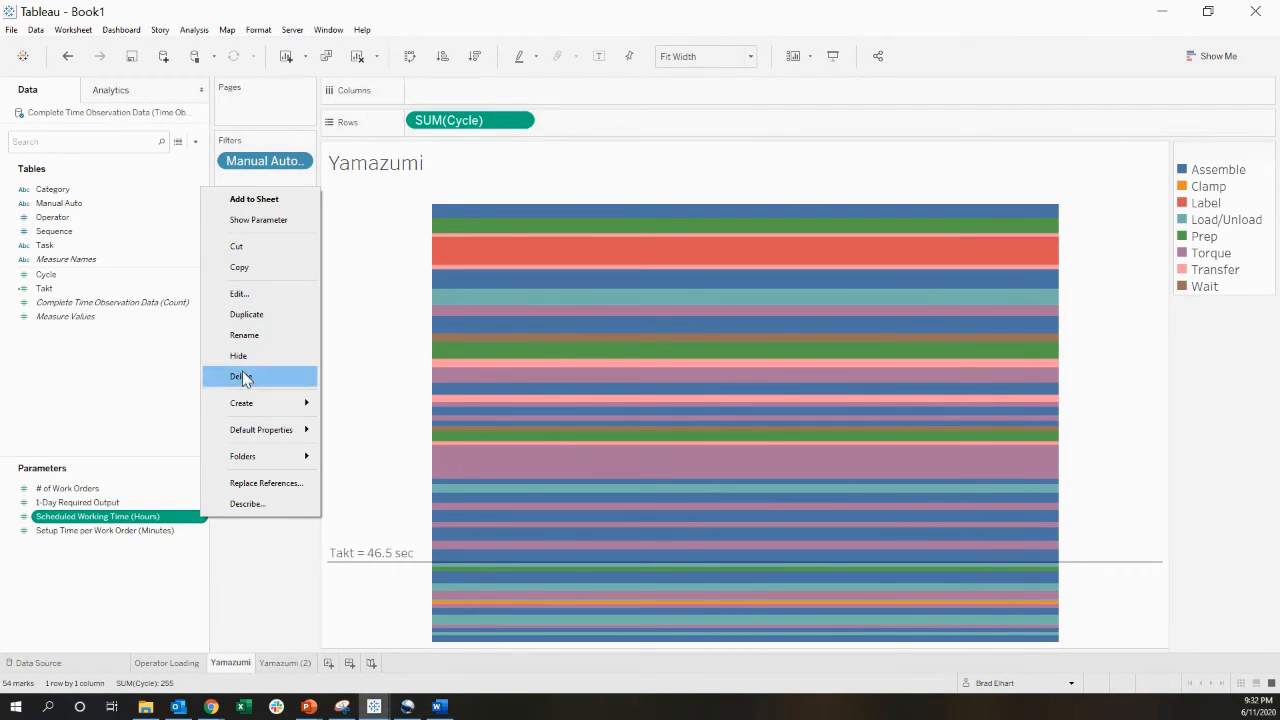
{"action": "left_click", "coordinate": [259, 222]}
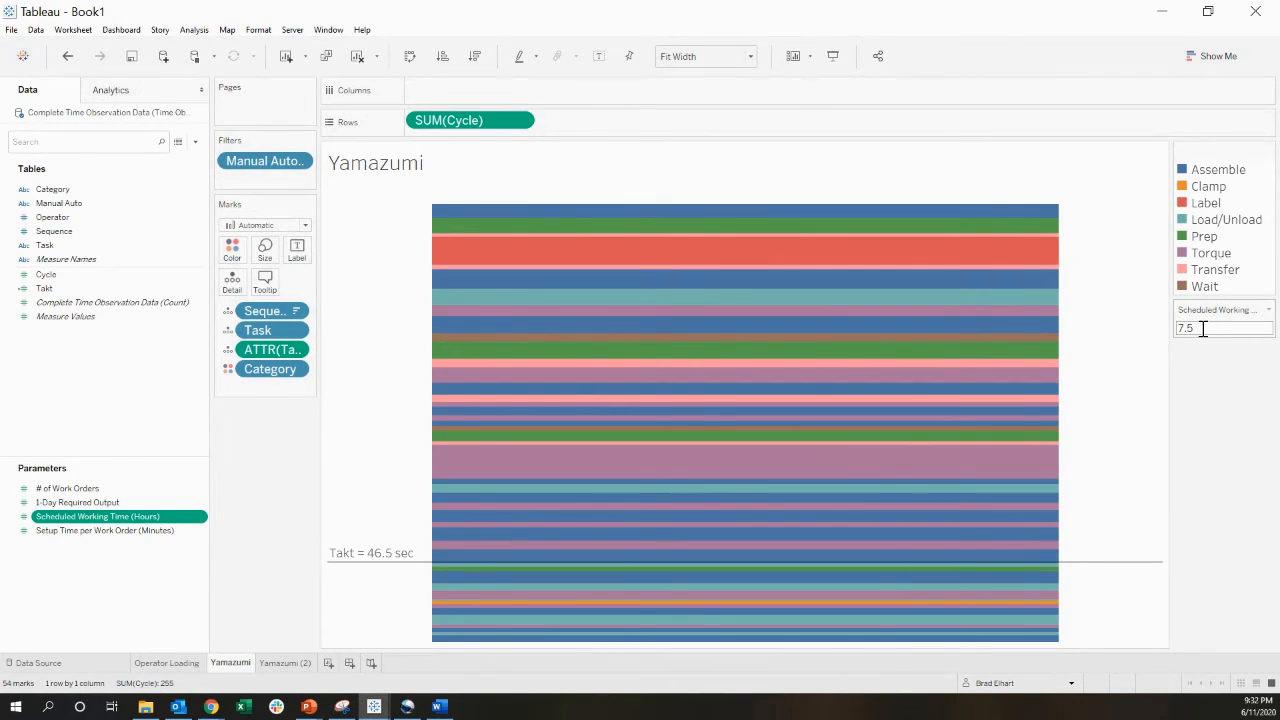
{"action": "mouse_move", "coordinate": [1203, 328]}
{"action": "left_mouse_down"}
{"action": "mouse_move", "coordinate": [1186, 328]}
{"action": "mouse_move", "coordinate": [1211, 316]}
{"action": "left_mouse_up"}
{"action": "key", "text": "Return"}
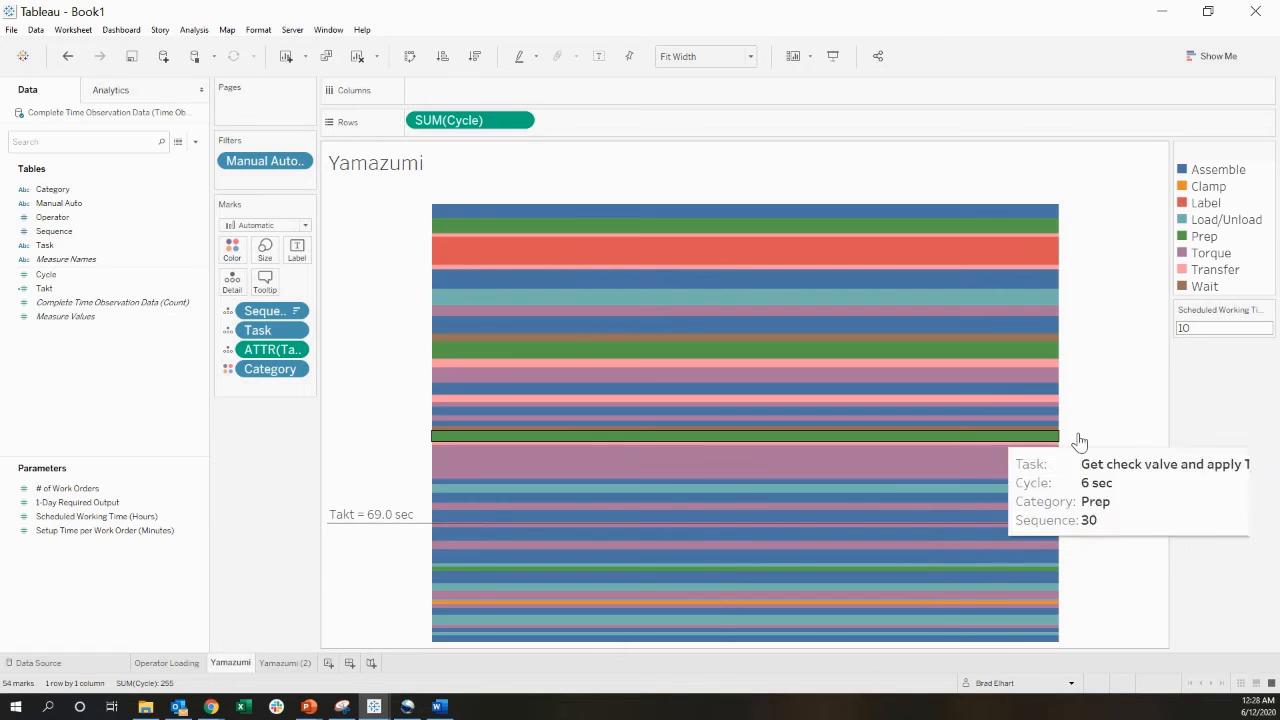
Restrict the Scheduled Working Time (Hours) parameter to a range with minimum 4, maximum 16 and step size 0.5
{"action": "left_click", "coordinate": [1268, 310]}
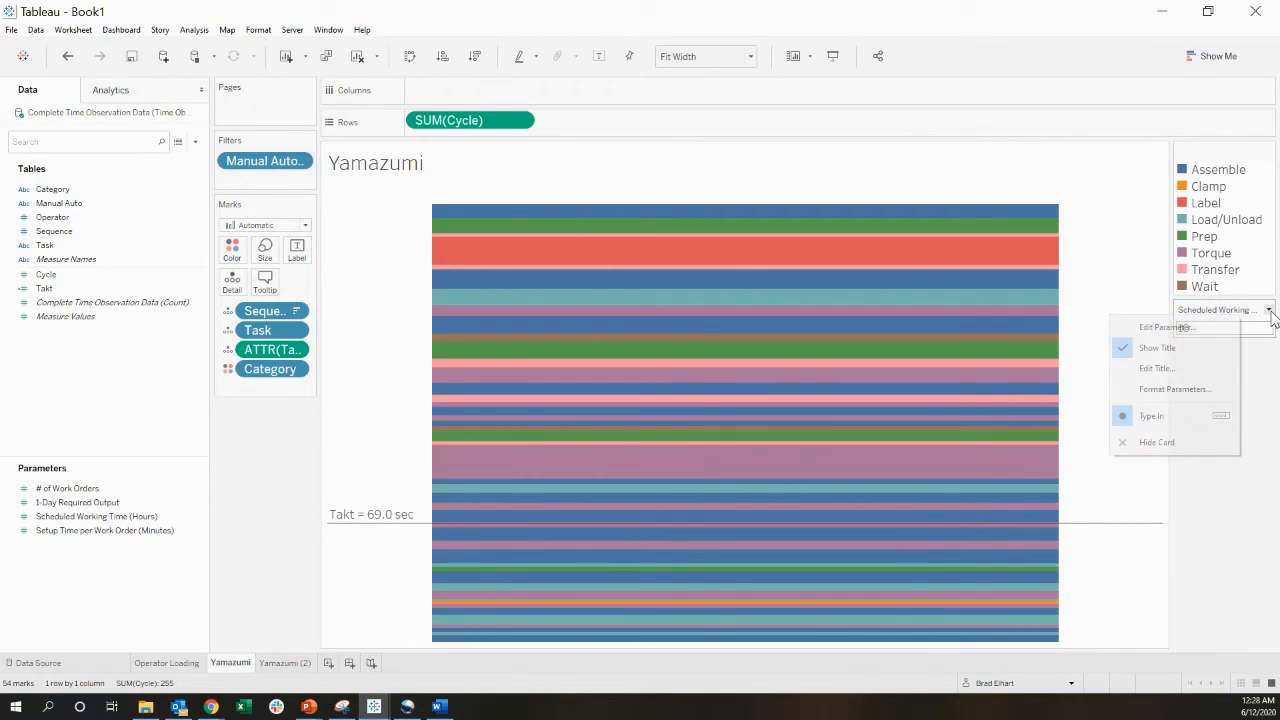
{"action": "left_click", "coordinate": [1212, 336]}
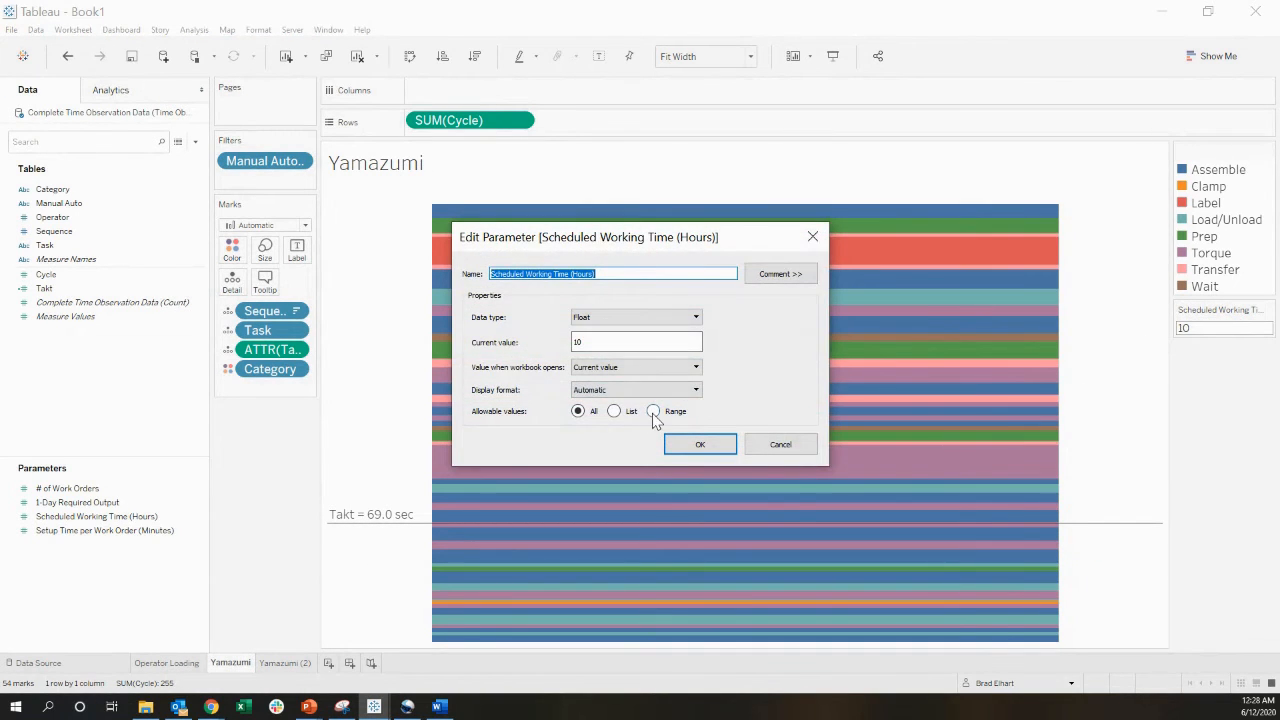
{"action": "left_click", "coordinate": [653, 411]}
{"action": "left_click", "coordinate": [478, 462]}
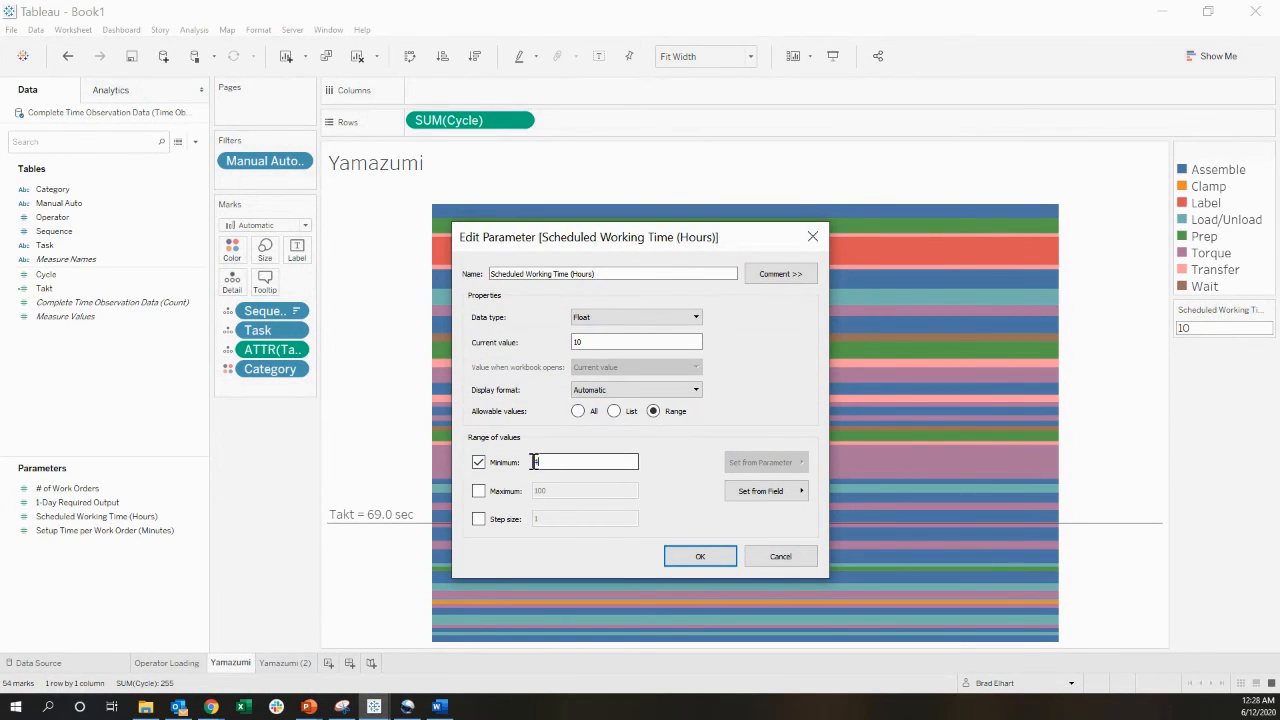
{"action": "type", "text": "4"}
{"action": "left_click", "coordinate": [478, 490]}
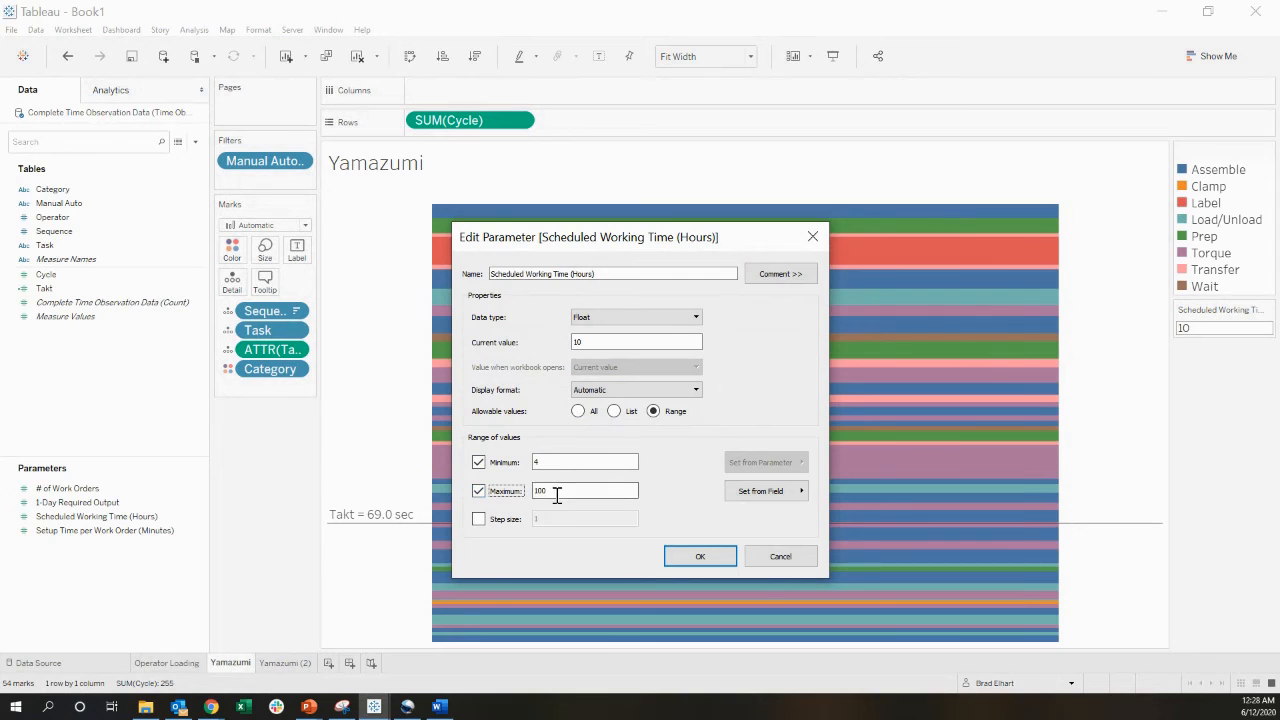
{"action": "double_click", "coordinate": [530, 490]}
{"action": "type", "text": "16"}
{"action": "left_click", "coordinate": [479, 519]}
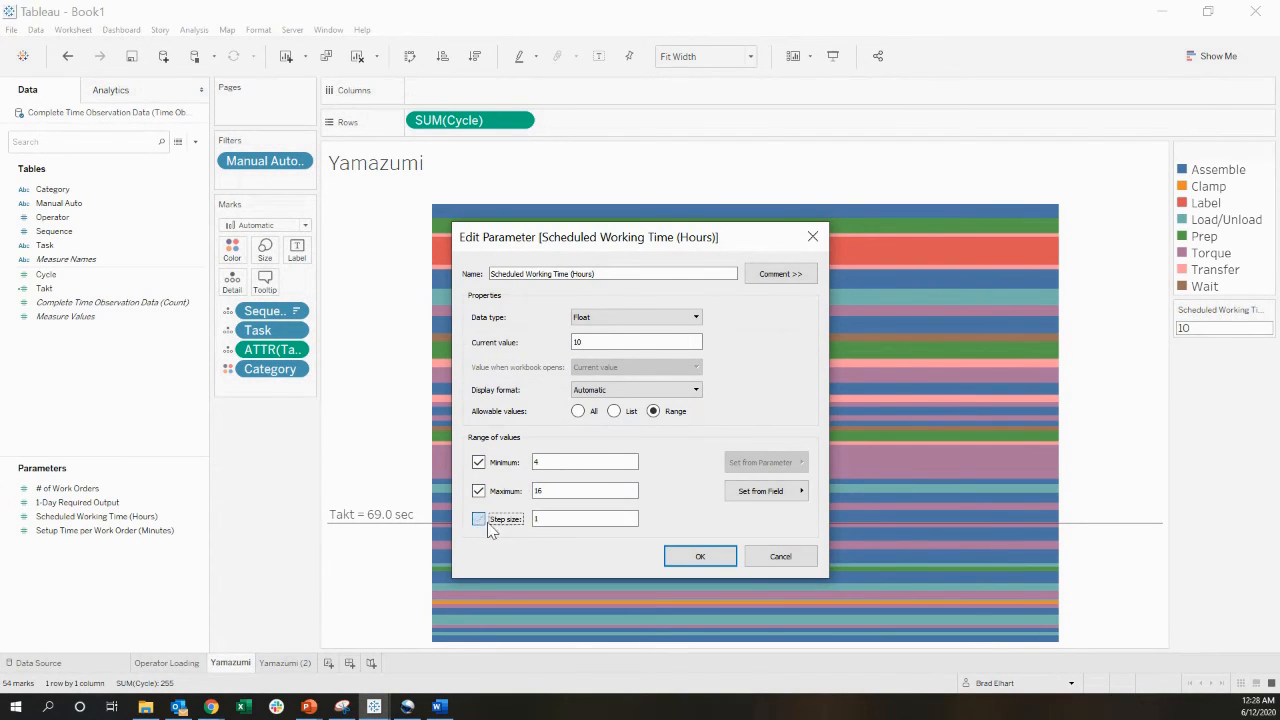
{"action": "double_click", "coordinate": [546, 521]}
{"action": "key", "text": "Tab"}
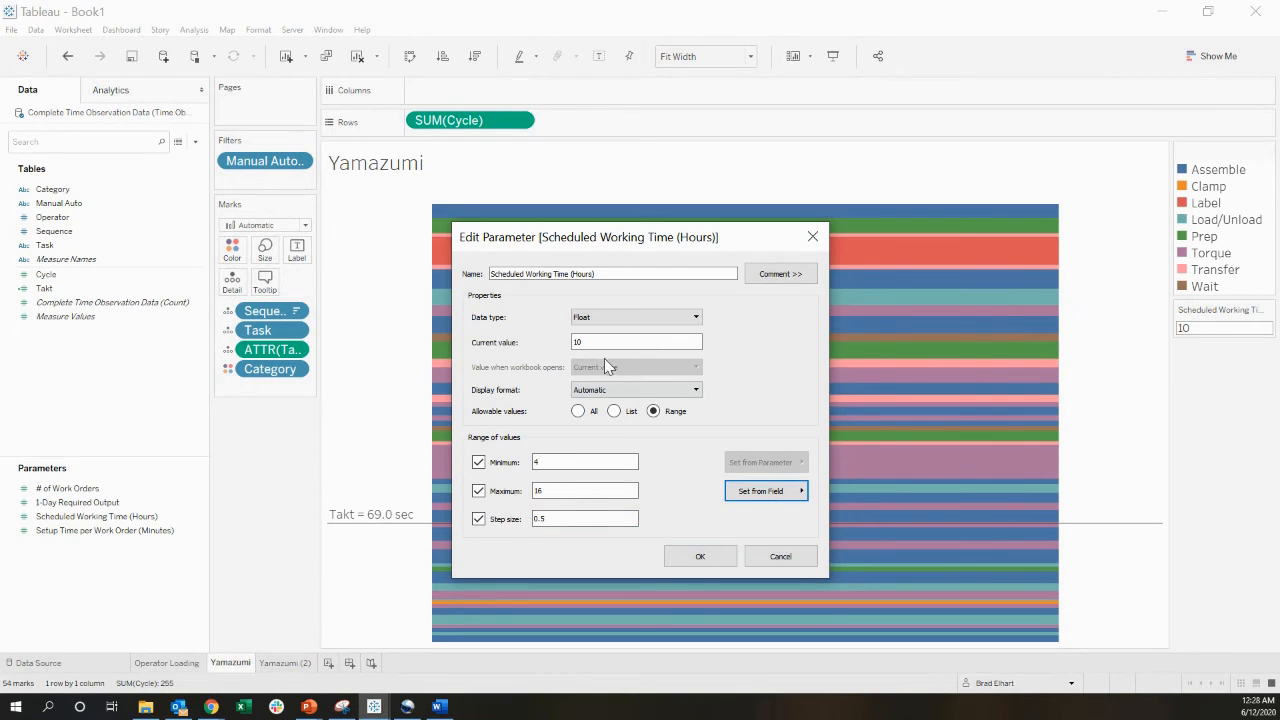
{"action": "left_click", "coordinate": [690, 560]}
Display the Scheduled Working Time (Hours) control as a slider and set it to 7.5
{"action": "left_click", "coordinate": [1268, 310]}
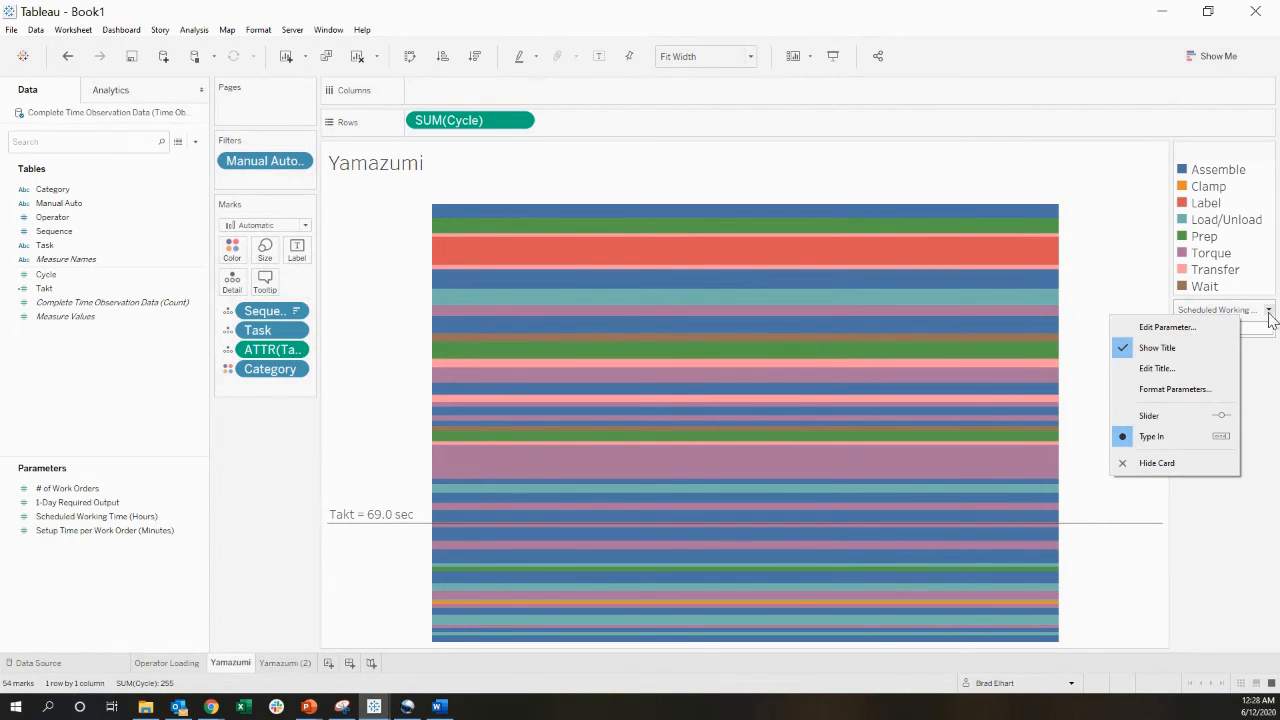
{"action": "left_click", "coordinate": [1151, 418]}
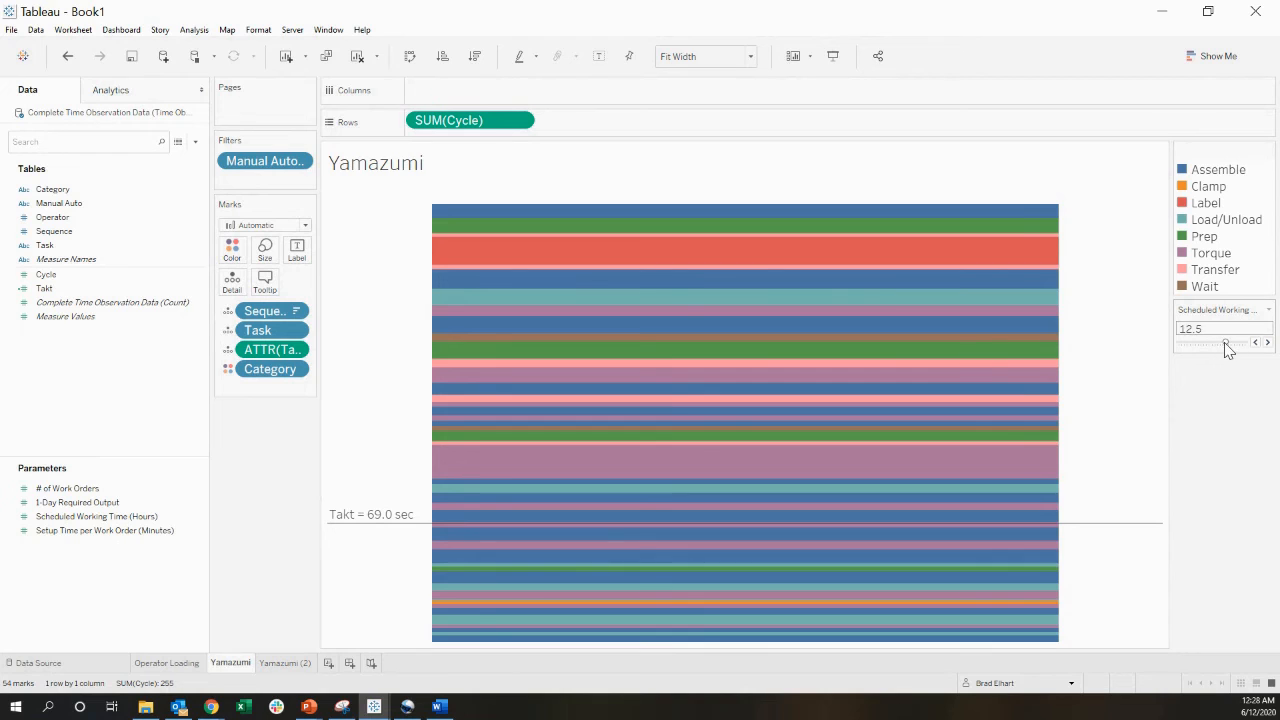
{"action": "left_click_drag", "start_coordinate": [1216, 342], "coordinate": [1200, 347]}
{"action": "mouse_move", "coordinate": [388, 563]}
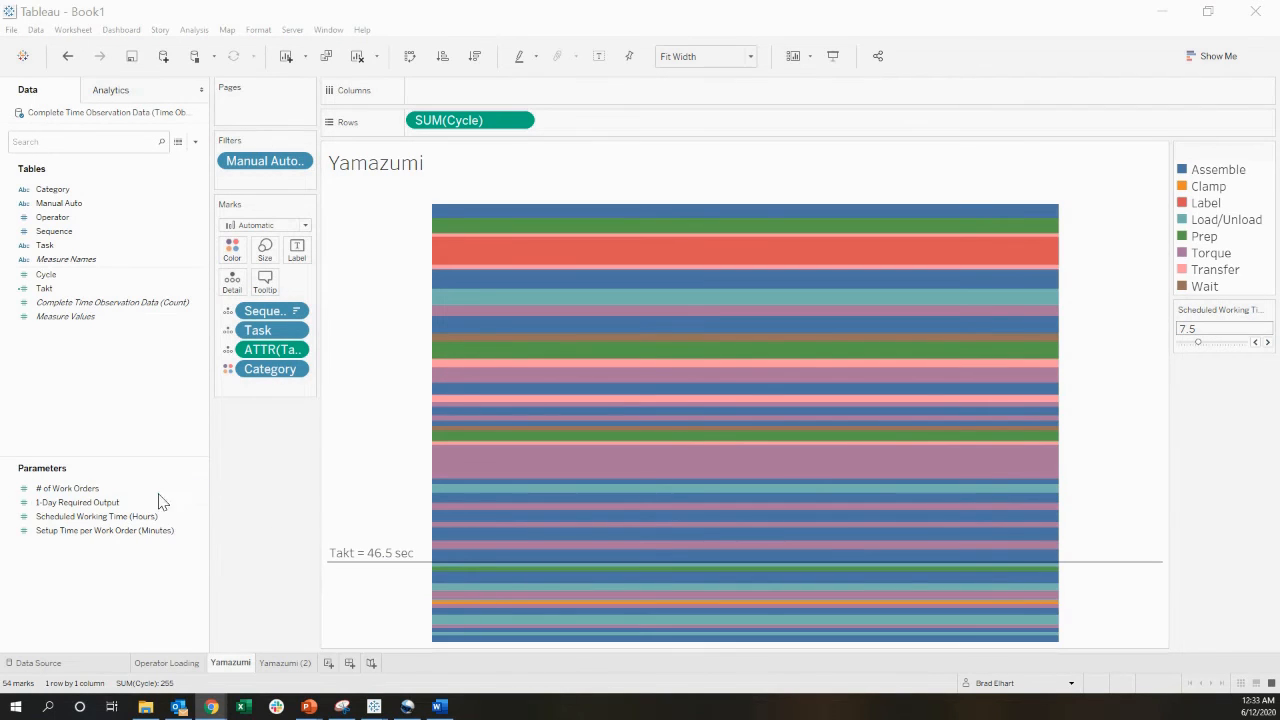
Show the # of Work Orders parameter control on the Yamazumi sheet
{"action": "left_click", "coordinate": [130, 490]}
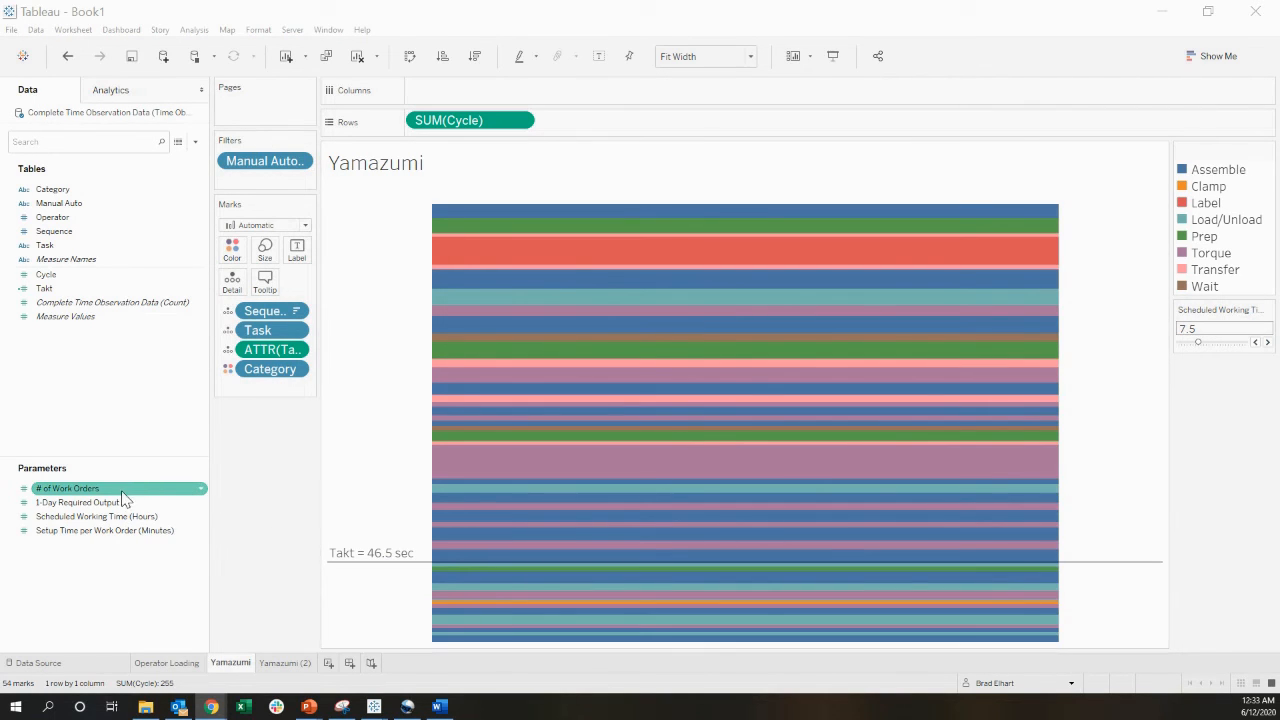
{"action": "right_click", "coordinate": [199, 492]}
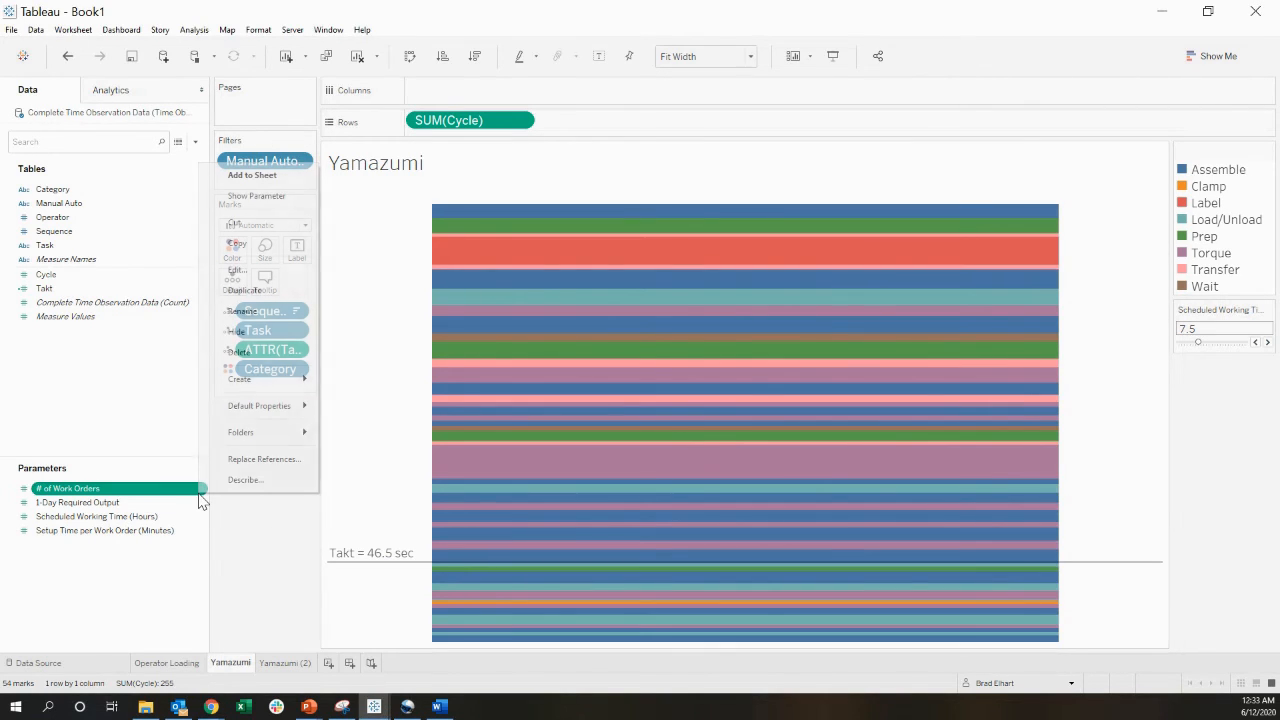
{"action": "left_click", "coordinate": [245, 198]}
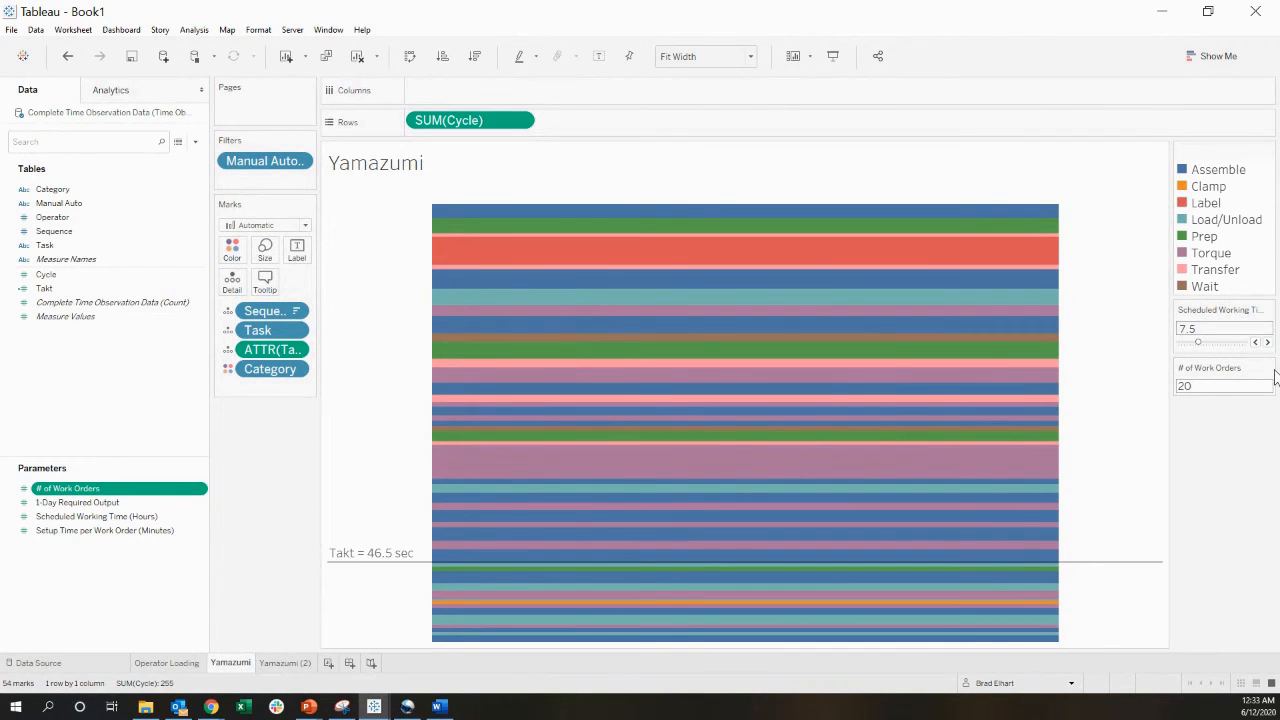
Restrict # of Work Orders to a range with minimum 10 and an upper limit, and display its control as a slider set to 15
{"action": "left_click", "coordinate": [1268, 369]}
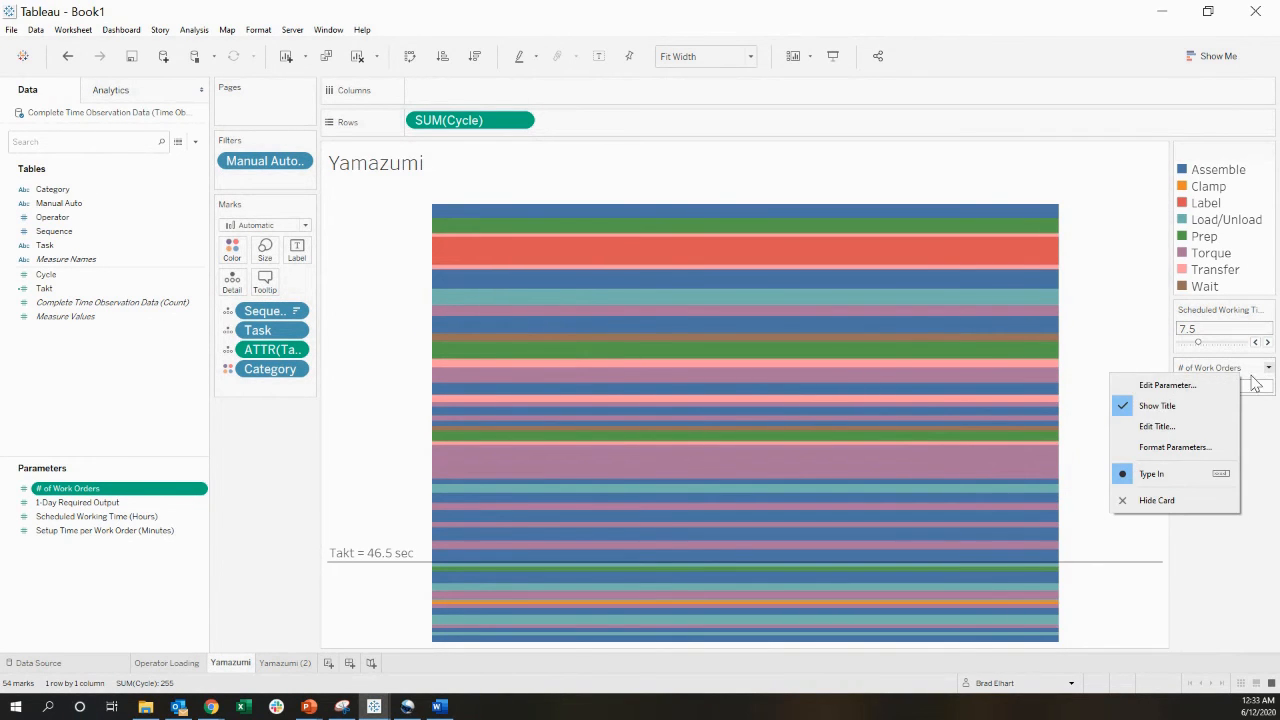
{"action": "left_click", "coordinate": [1165, 386]}
{"action": "left_click", "coordinate": [653, 411]}
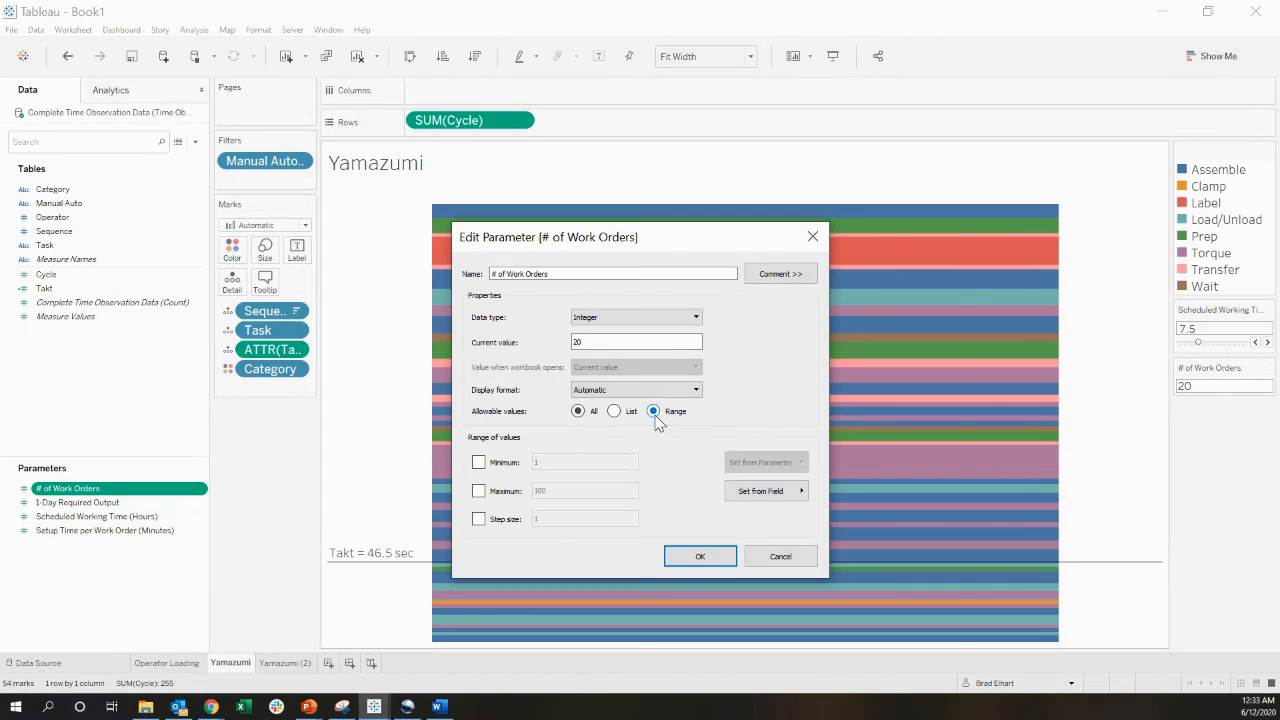
{"action": "left_click", "coordinate": [478, 462]}
{"action": "left_click_drag", "start_coordinate": [538, 462], "coordinate": [531, 460]}
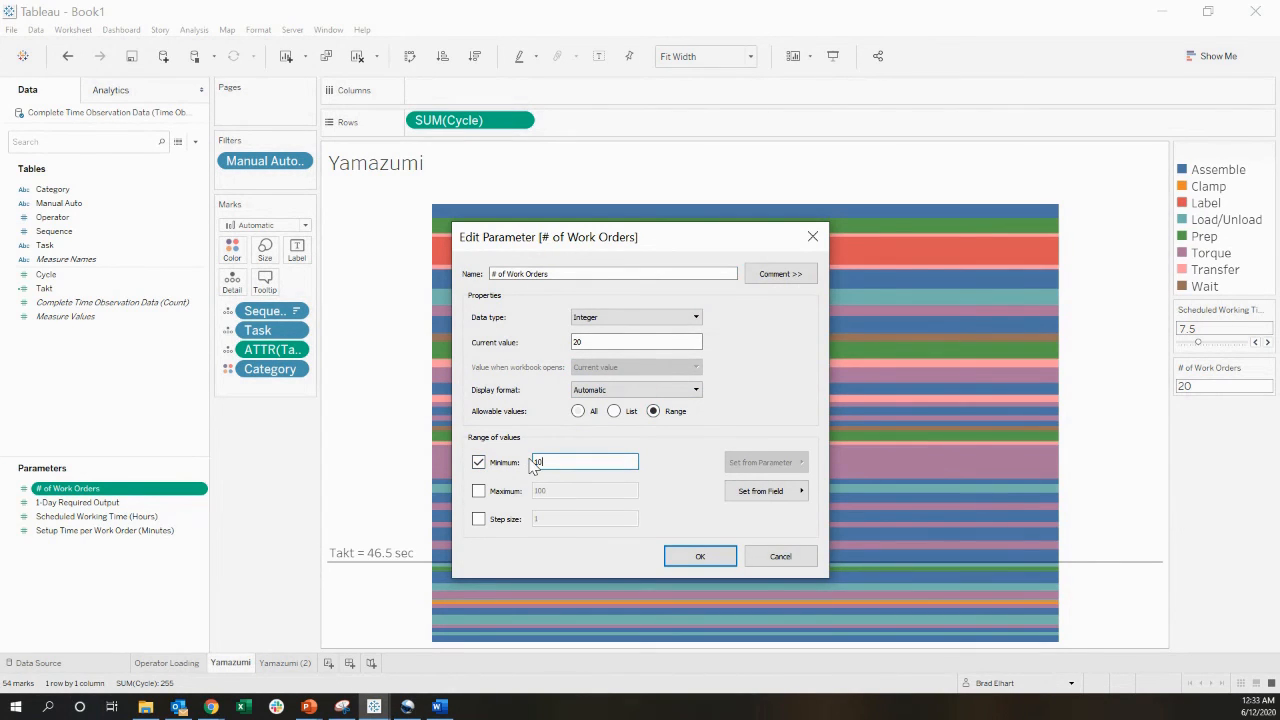
{"action": "type", "text": "10"}
{"action": "key", "text": "Tab"}
{"action": "left_click", "coordinate": [478, 491]}
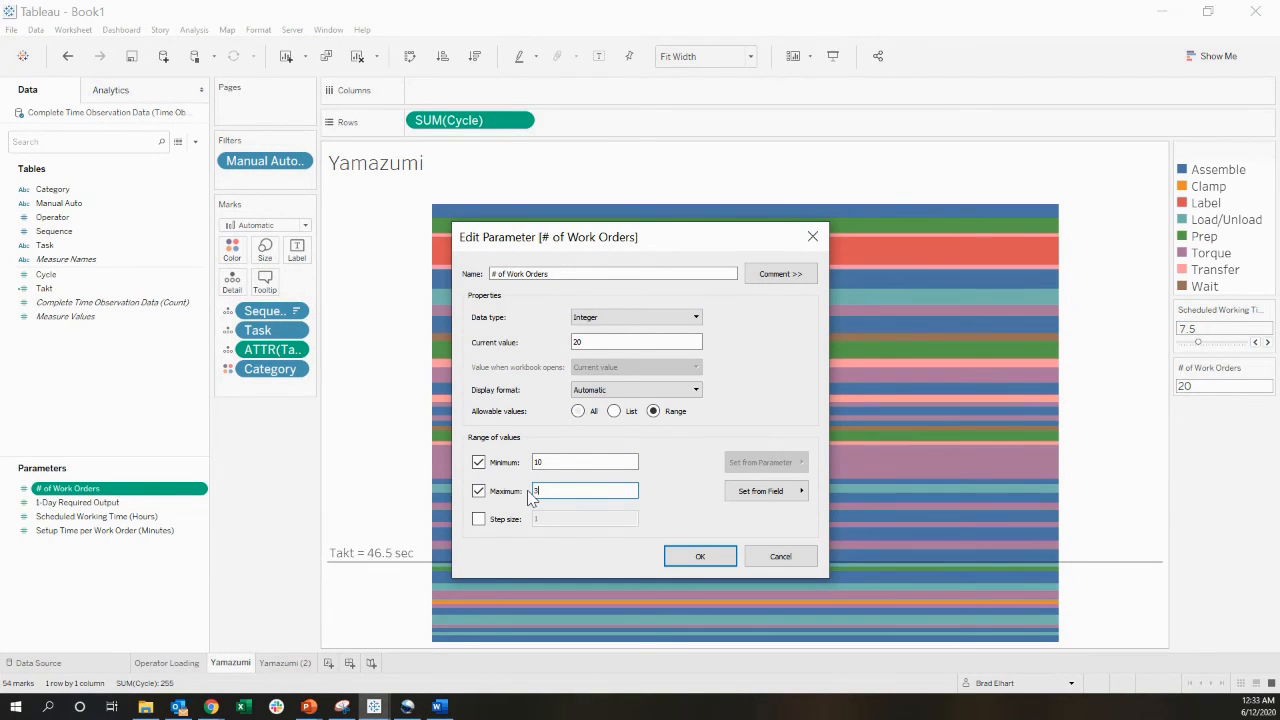
{"action": "left_click", "coordinate": [698, 557]}
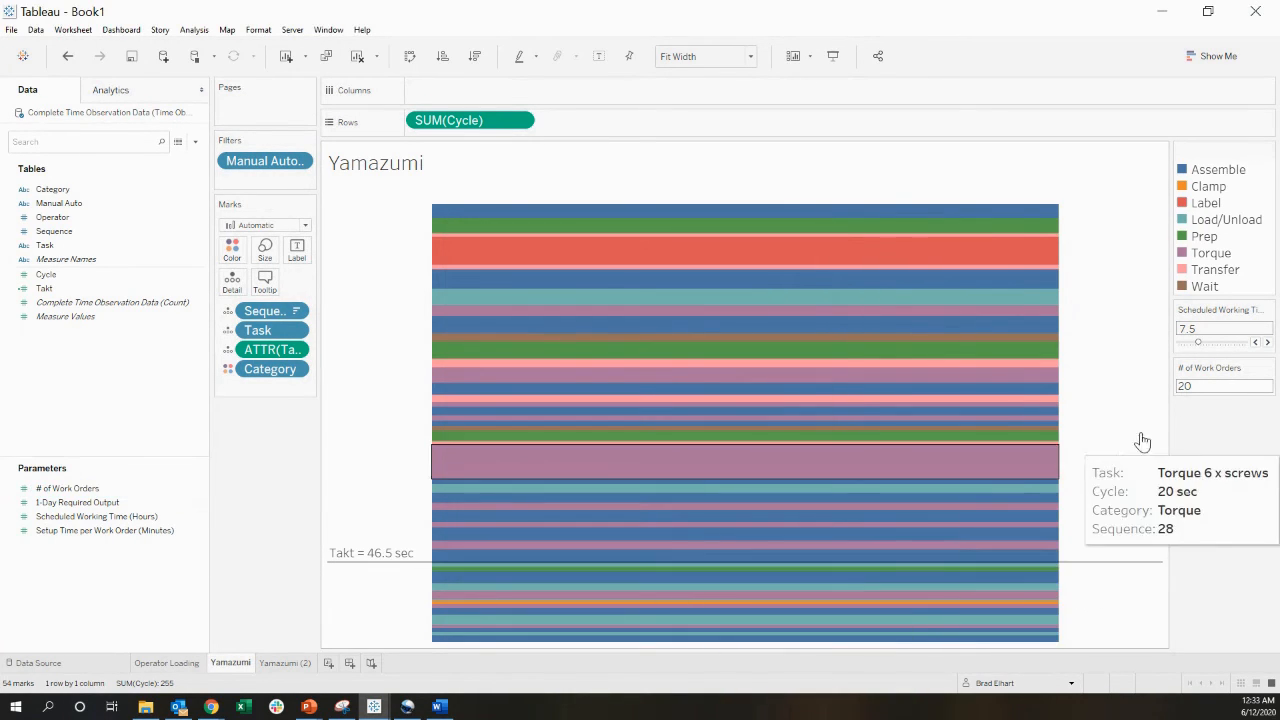
{"action": "left_click", "coordinate": [1268, 368]}
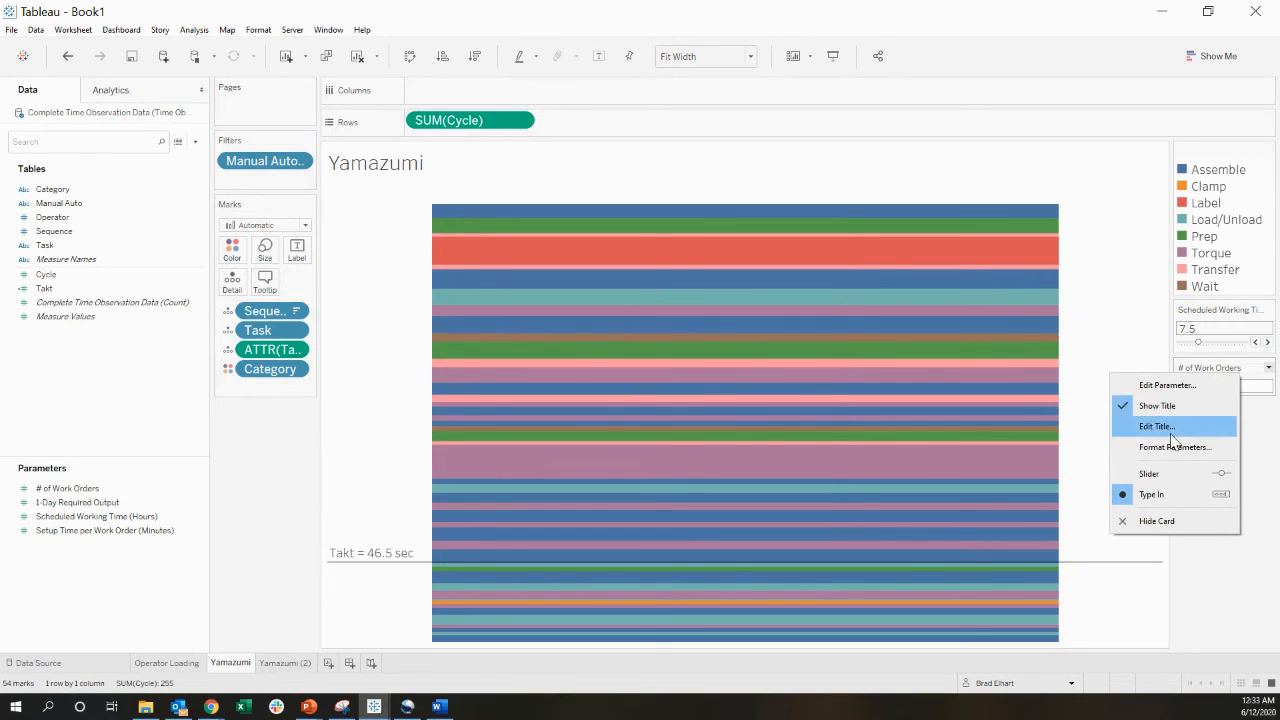
{"action": "left_click", "coordinate": [1150, 473]}
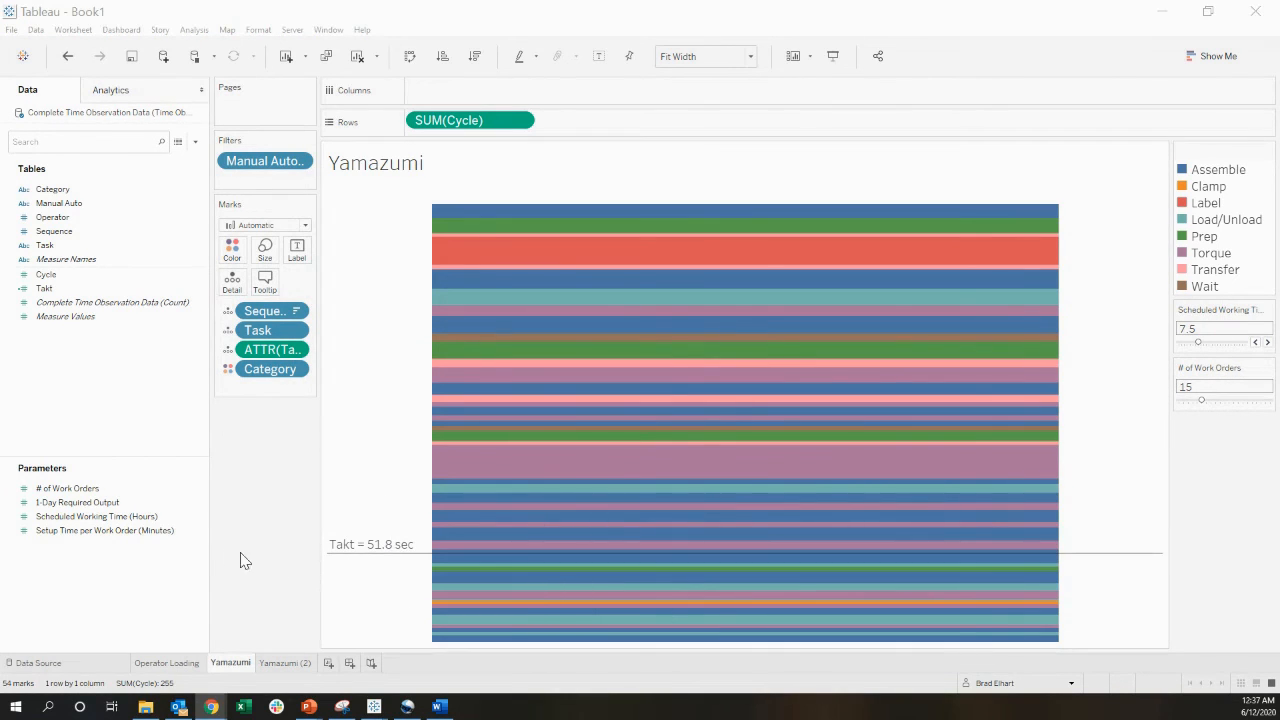
Show the Setup Time per Work Order (Minutes) parameter control on the Yamazumi sheet
{"action": "left_click", "coordinate": [180, 533]}
{"action": "left_click", "coordinate": [201, 533]}
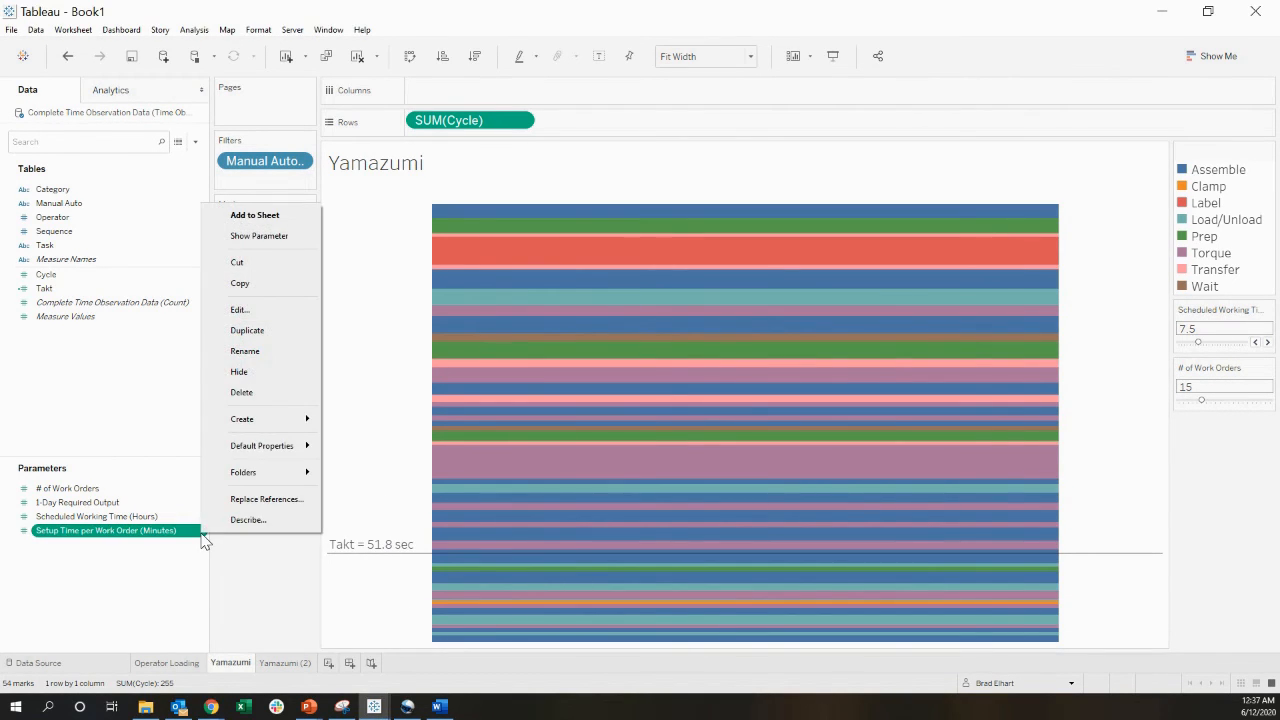
{"action": "left_click", "coordinate": [258, 236]}
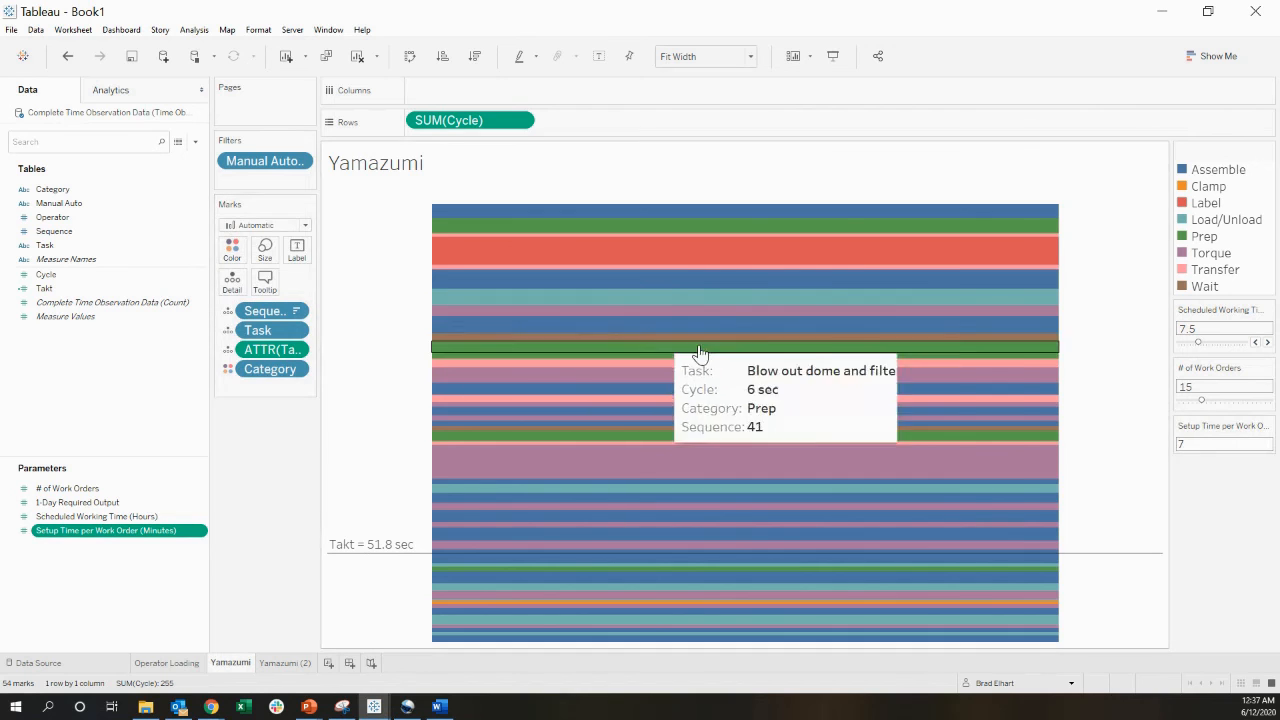
Restrict the Setup Time per Work Order (Minutes) parameter to a range with minimum 0 and maximum 30
{"action": "left_click", "coordinate": [1268, 429]}
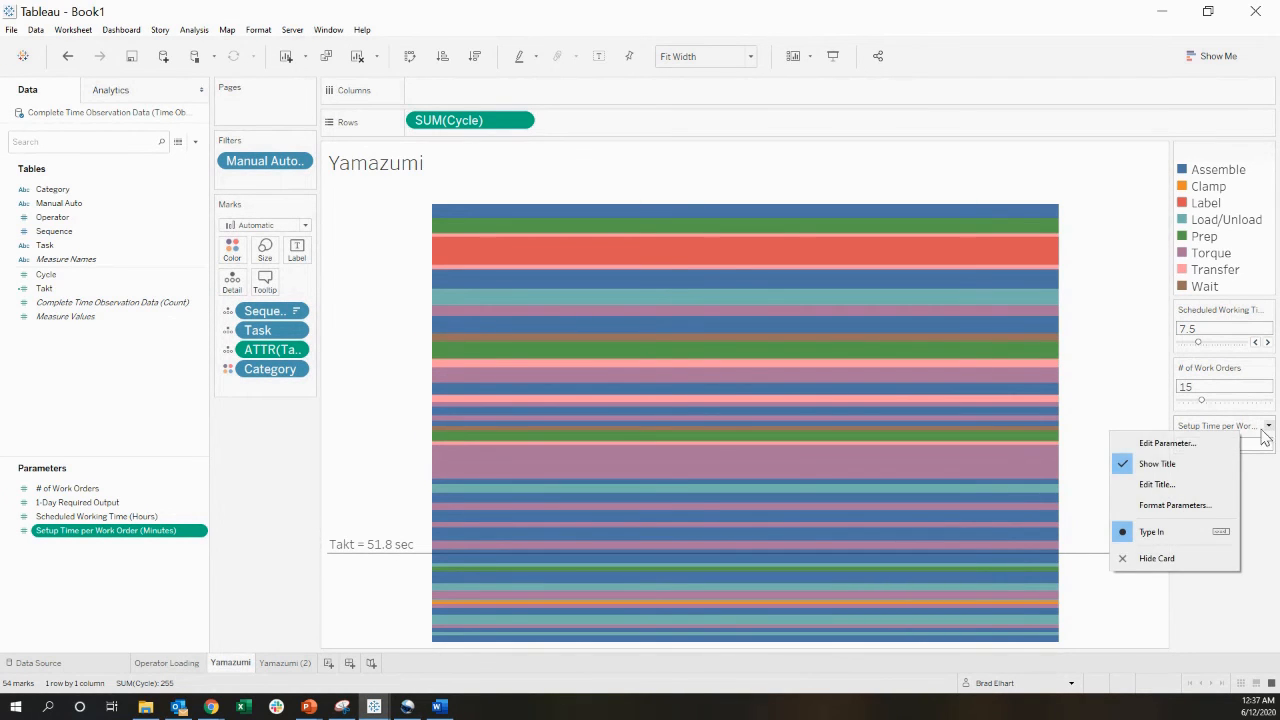
{"action": "left_click", "coordinate": [1152, 441]}
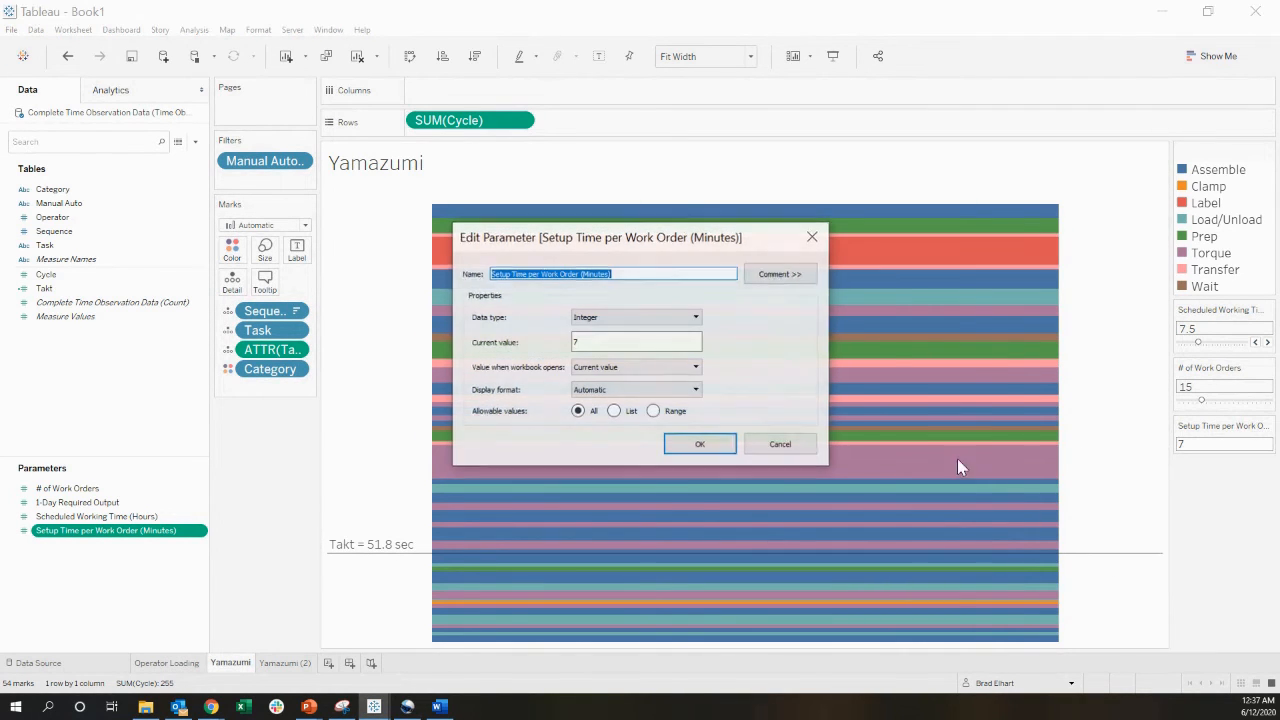
{"action": "left_click", "coordinate": [653, 412]}
{"action": "left_click", "coordinate": [478, 464]}
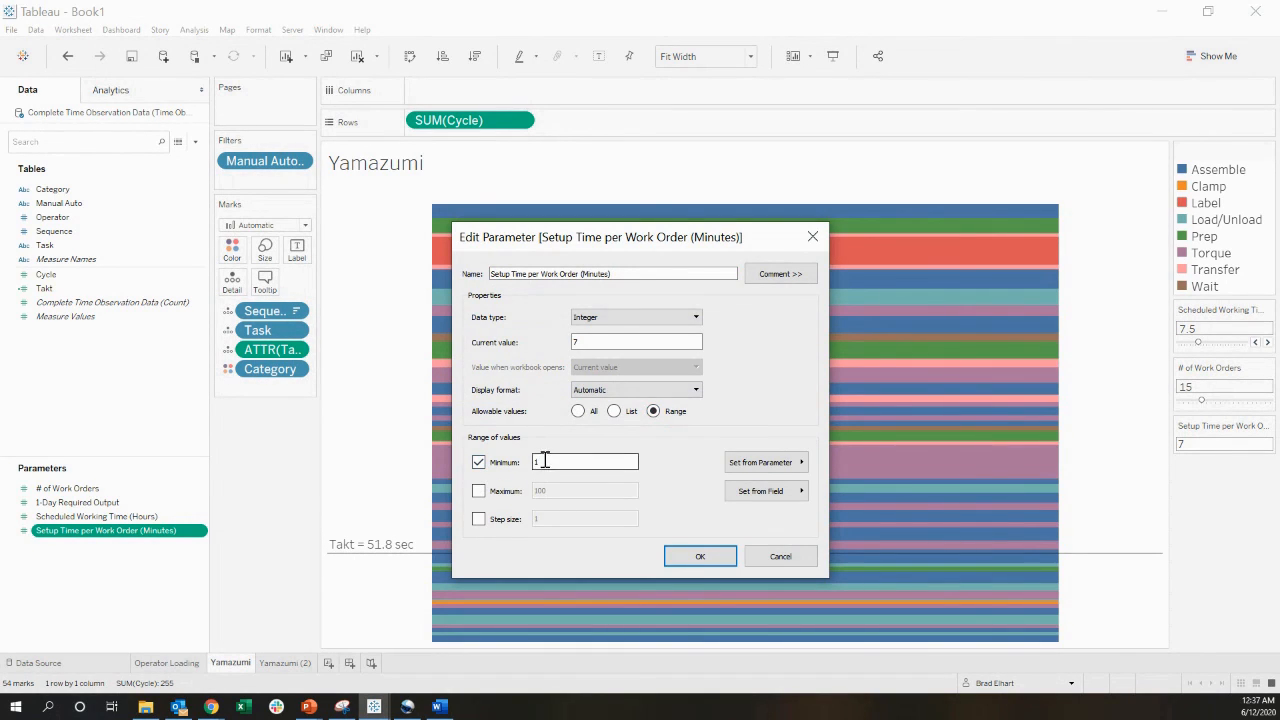
{"action": "type", "text": "0"}
{"action": "left_click", "coordinate": [478, 491]}
{"action": "left_click_drag", "start_coordinate": [559, 488], "coordinate": [538, 486]}
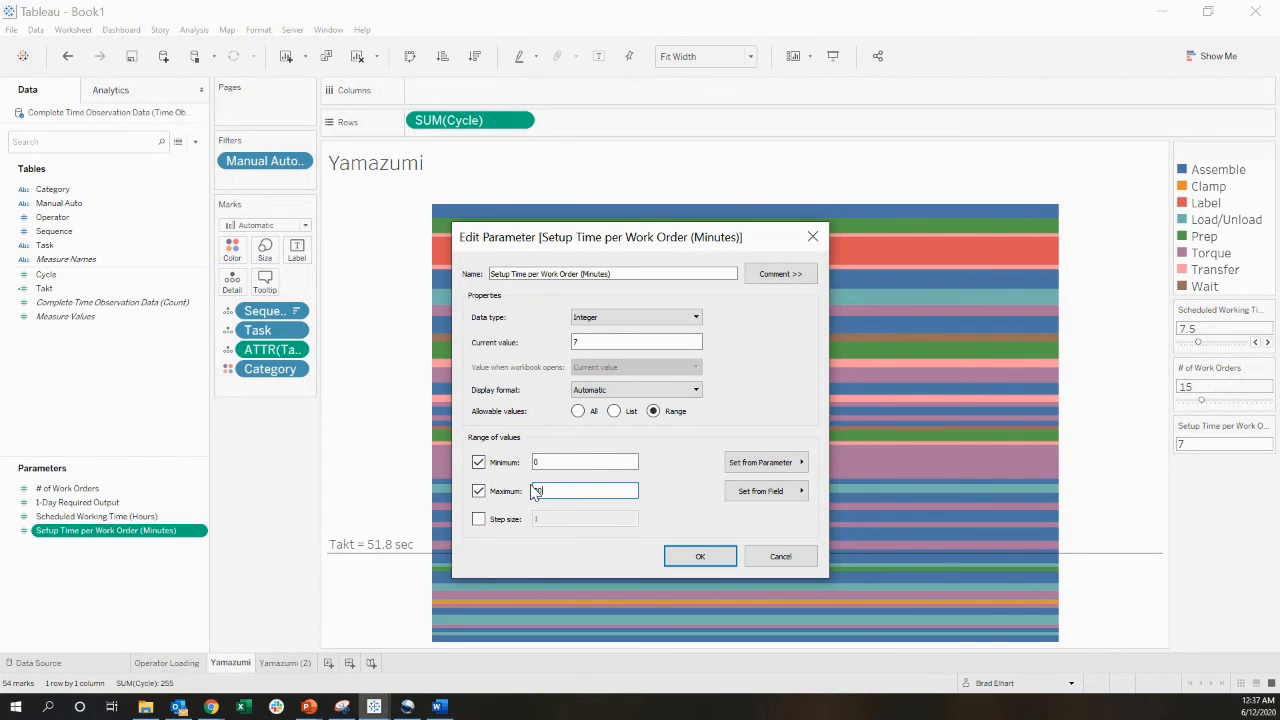
{"action": "type", "text": "30"}
{"action": "left_click", "coordinate": [679, 557]}
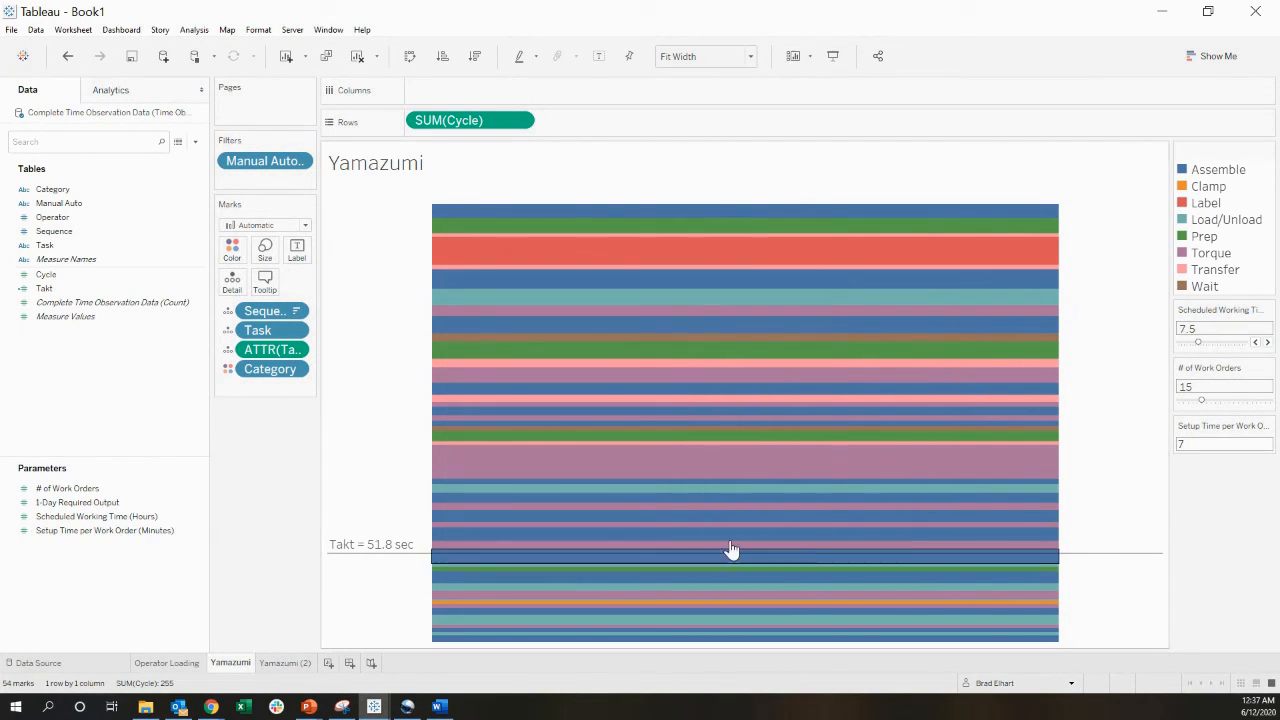
Display the Setup Time per Work Order (Minutes) control as a slider and set it to 10
{"action": "left_click", "coordinate": [1268, 428]}
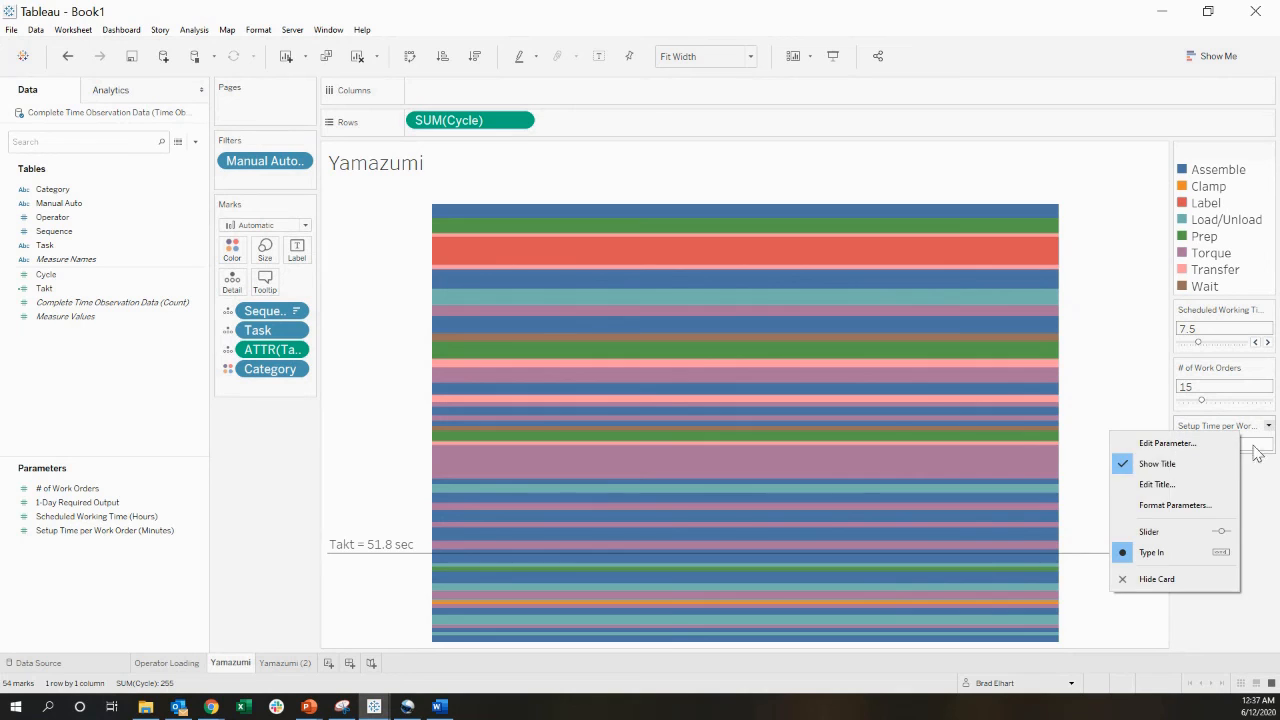
{"action": "left_click", "coordinate": [1160, 535]}
{"action": "left_click_drag", "start_coordinate": [1203, 460], "coordinate": [1209, 461]}
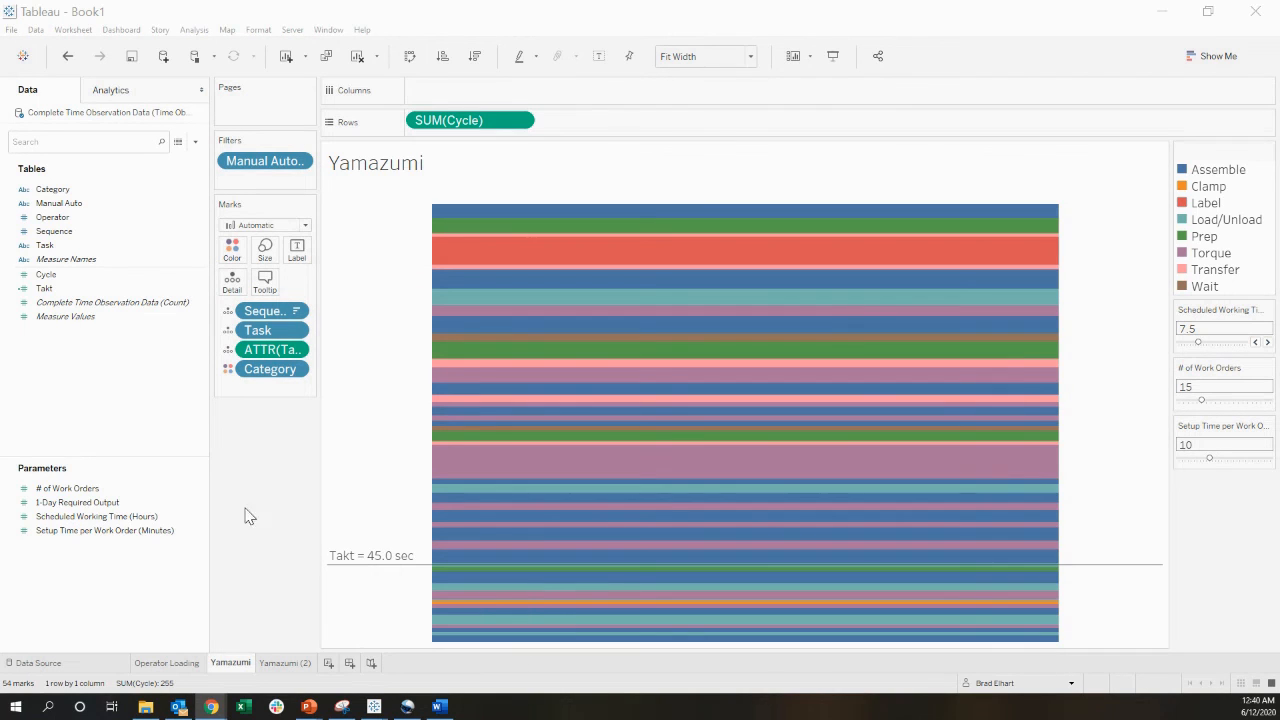
Show the 1-Day Required Output parameter control on the Yamazumi sheet
{"action": "left_click", "coordinate": [92, 502]}
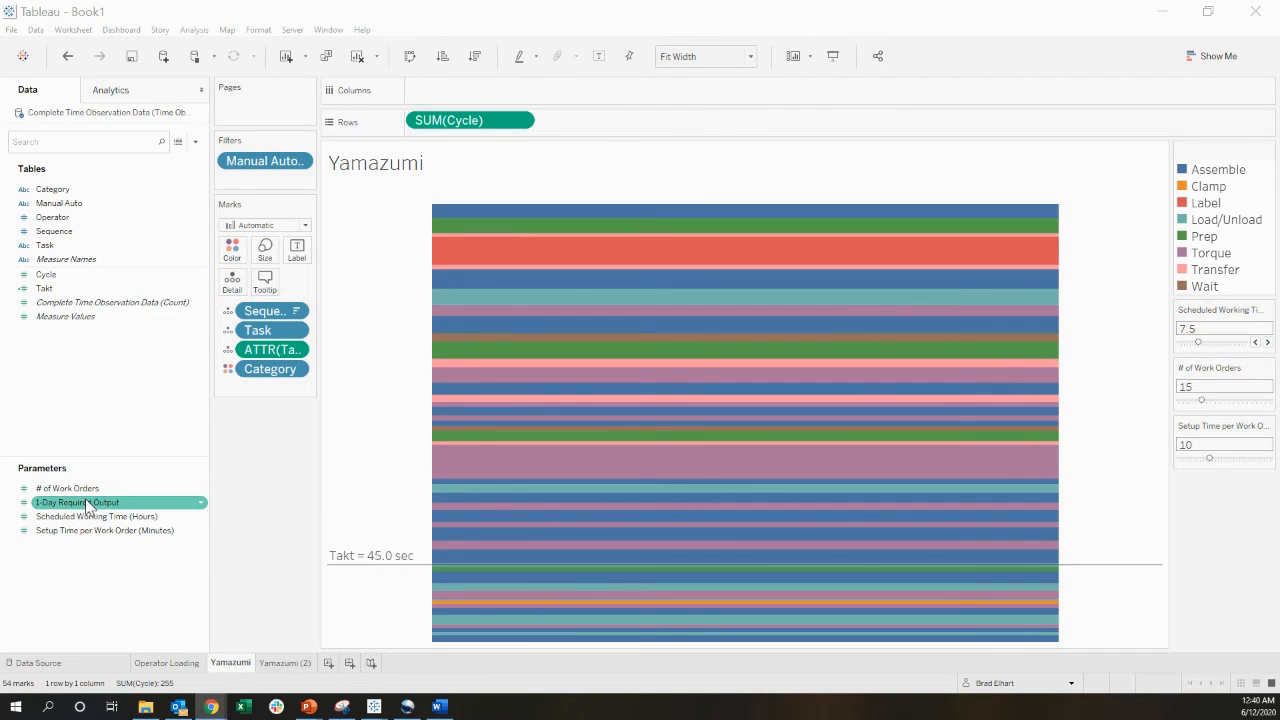
{"action": "left_click", "coordinate": [199, 505]}
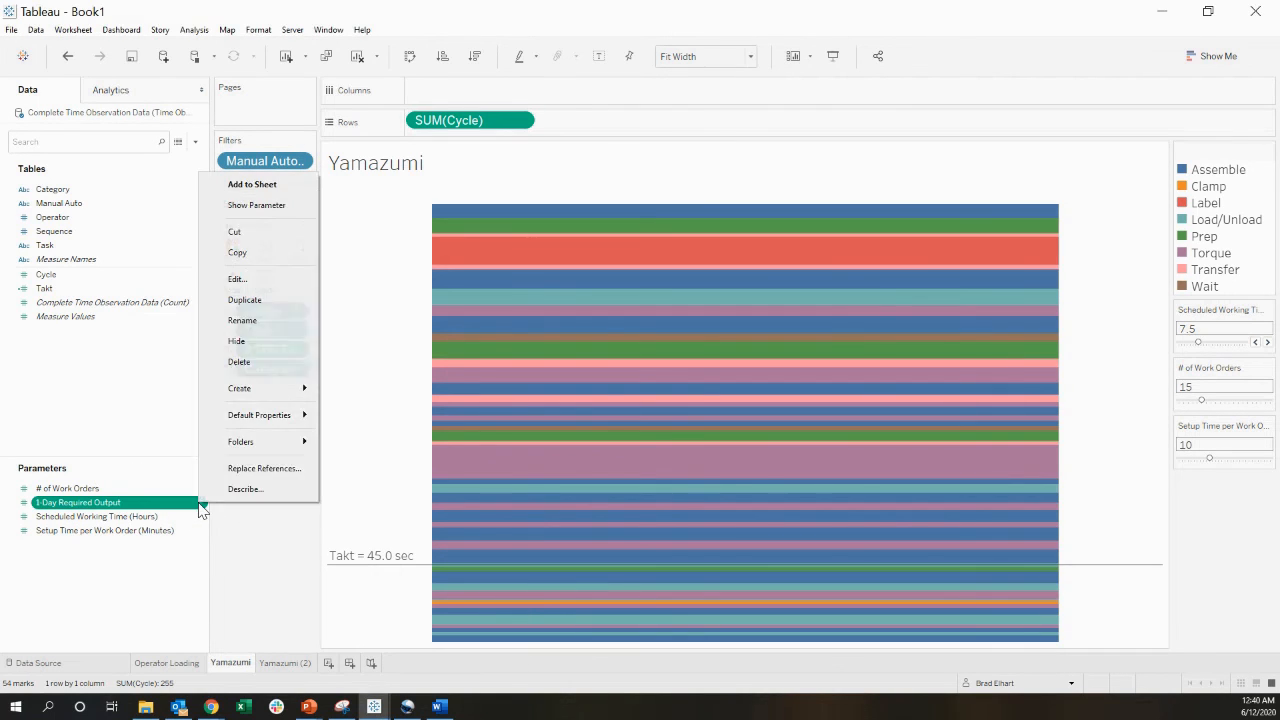
{"action": "left_click", "coordinate": [262, 206]}
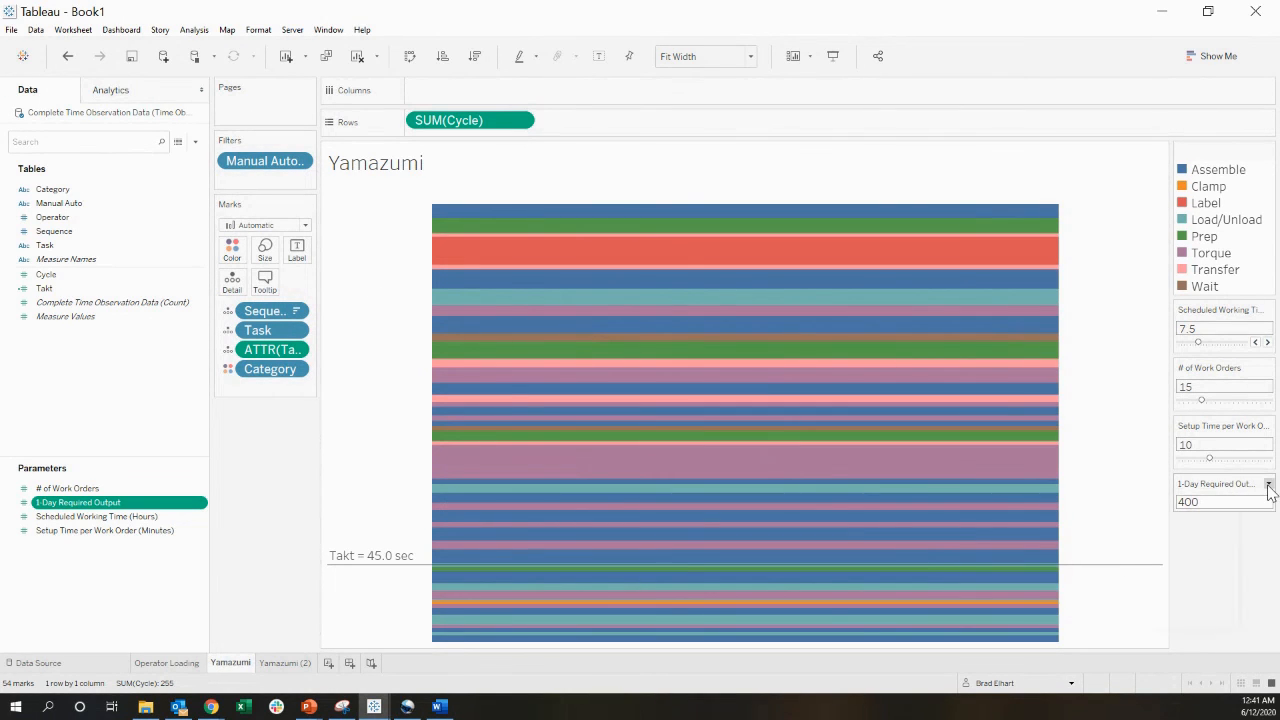
Restrict the 1-Day Required Output parameter to a range with minimum 200 and maximum 500
{"action": "left_click", "coordinate": [1268, 486]}
{"action": "left_click", "coordinate": [1140, 498]}
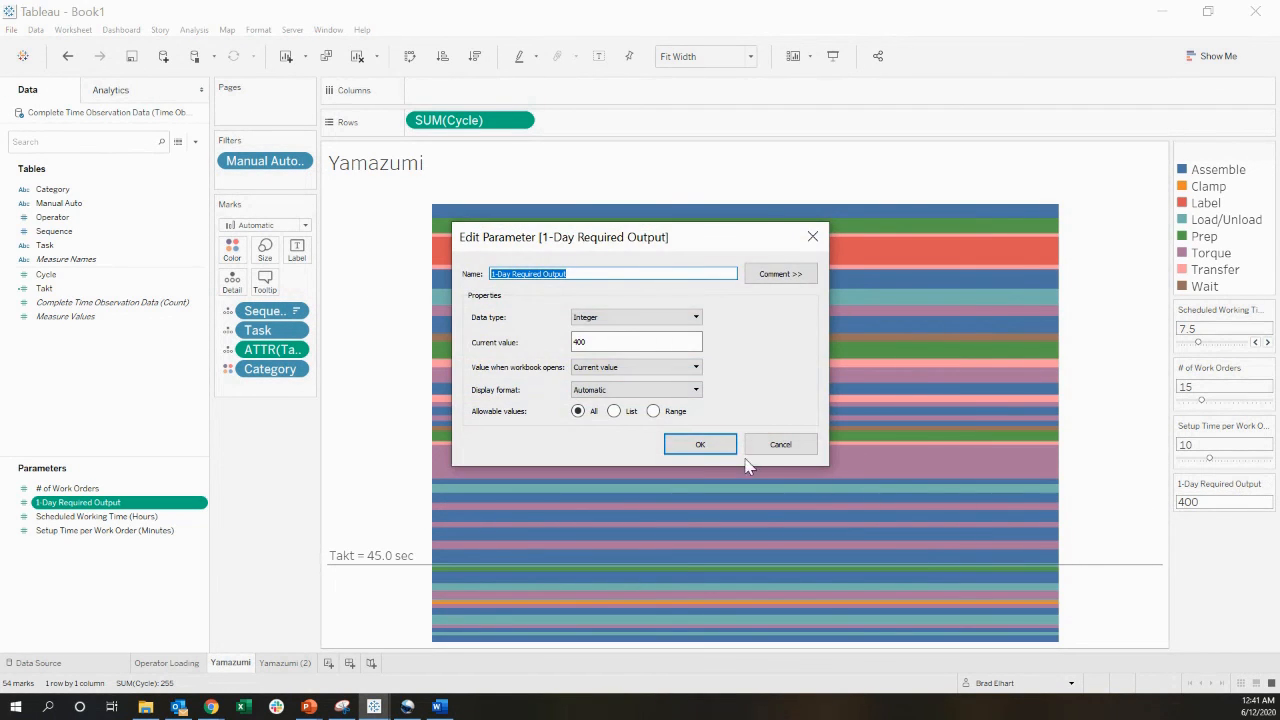
{"action": "left_click", "coordinate": [653, 411]}
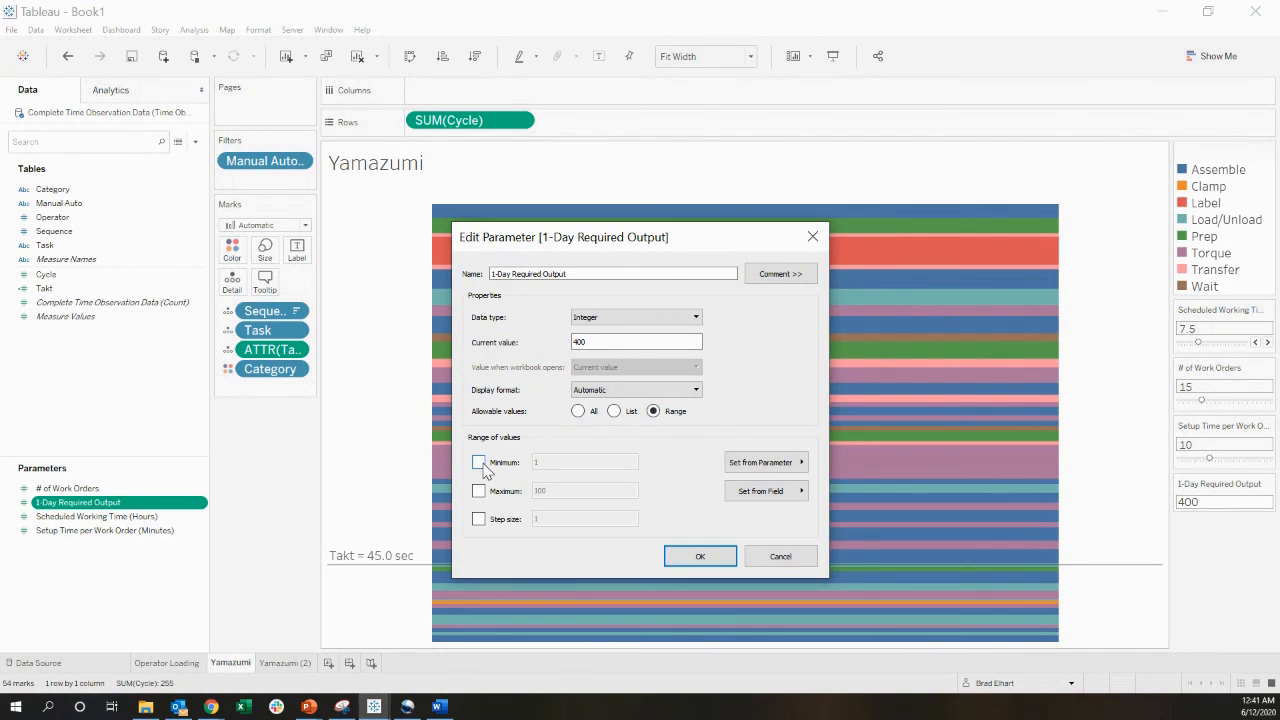
{"action": "left_click", "coordinate": [479, 463]}
{"action": "left_click", "coordinate": [531, 462]}
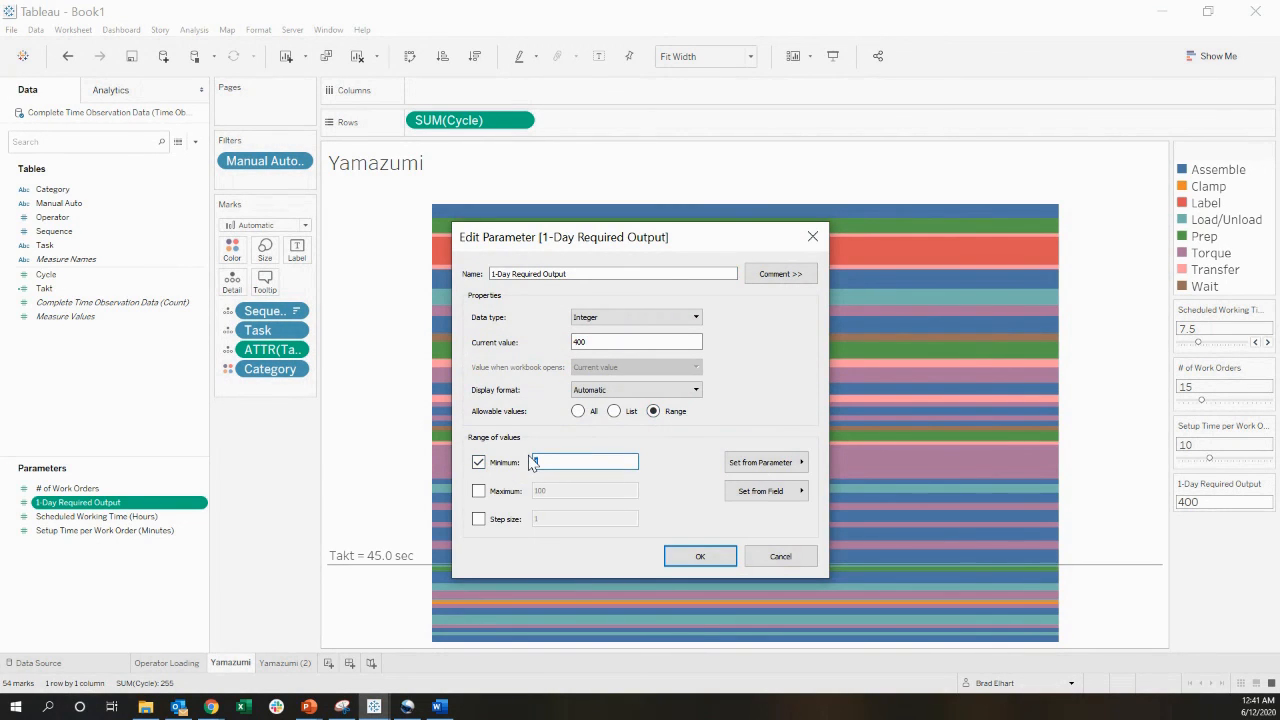
{"action": "type", "text": "200"}
{"action": "left_click", "coordinate": [512, 494]}
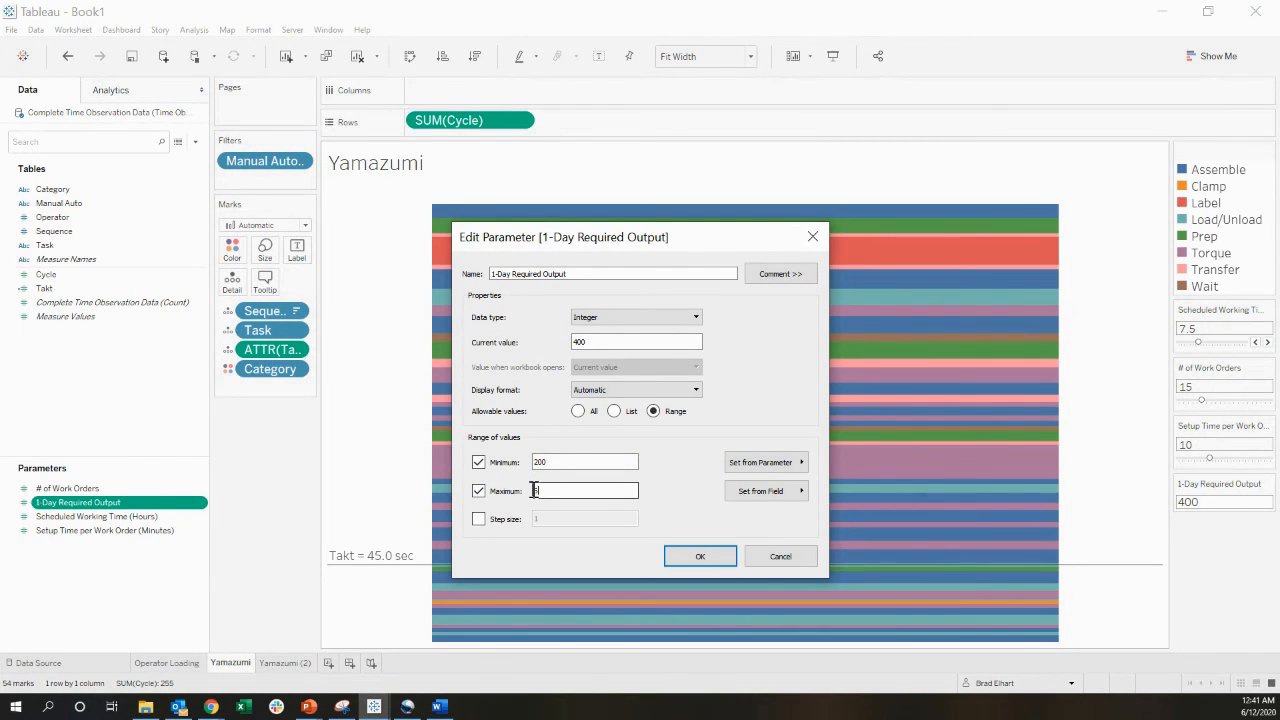
{"action": "type", "text": "500"}
{"action": "left_click", "coordinate": [699, 556]}
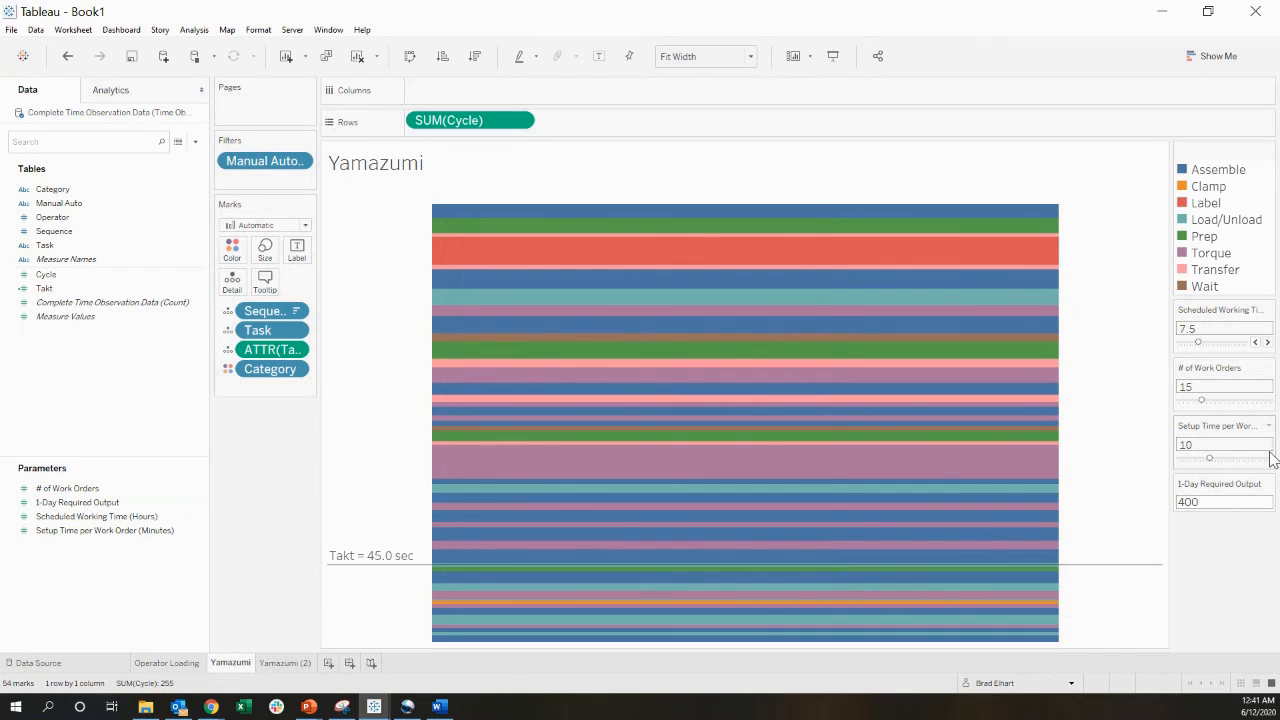
Display the 1-Day Required Output control as a slider and set it to 401
{"action": "left_click", "coordinate": [1268, 484]}
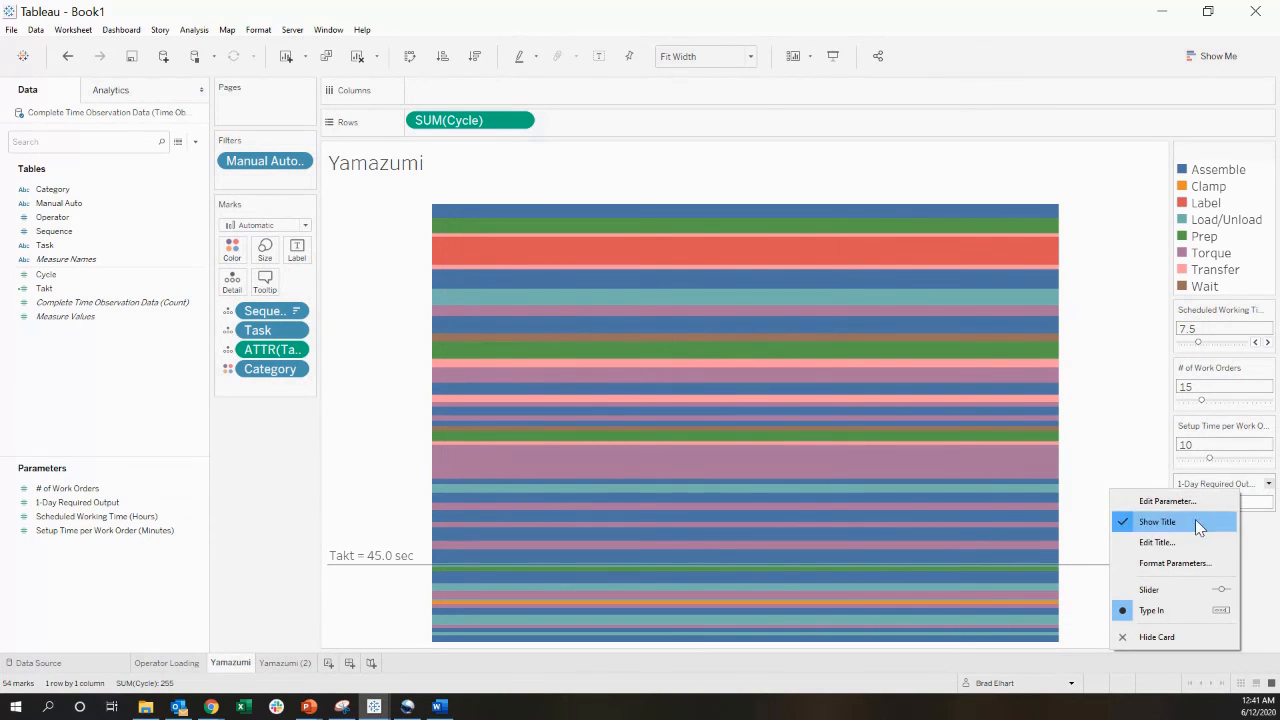
{"action": "left_click", "coordinate": [1148, 590]}
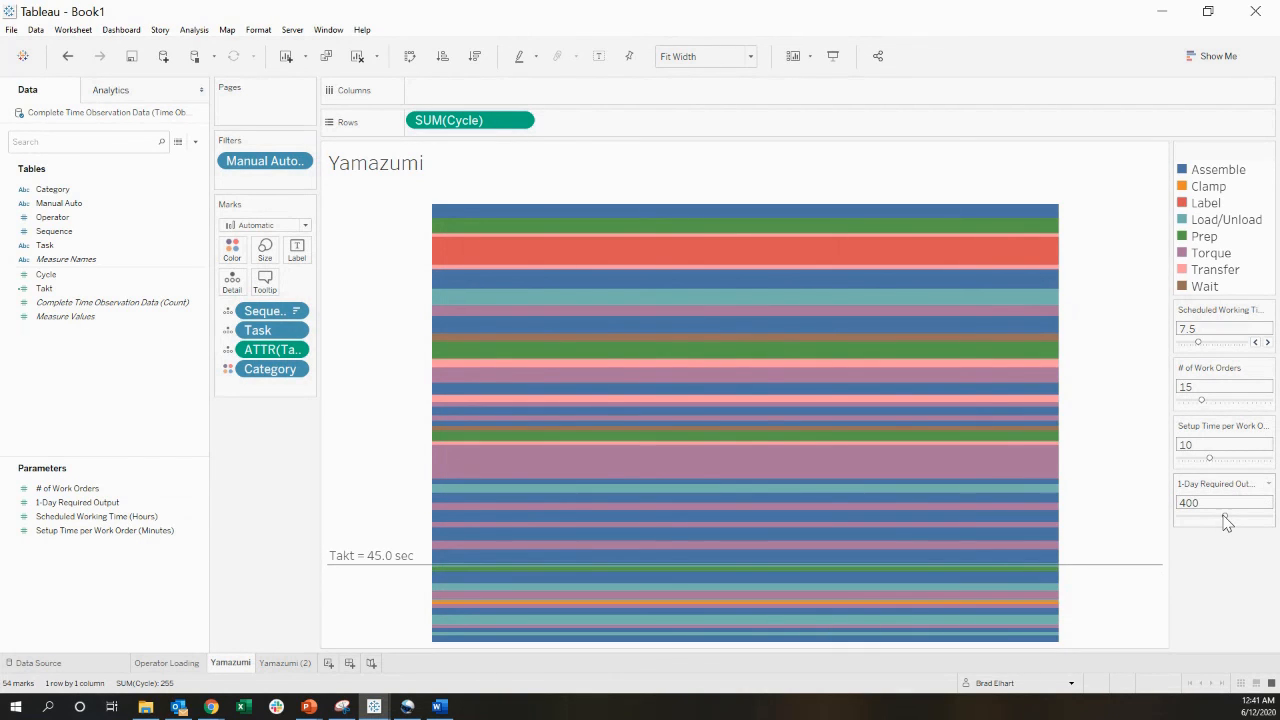
{"action": "mouse_move", "coordinate": [1223, 515]}
{"action": "left_mouse_down"}
{"action": "mouse_move", "coordinate": [1212, 516]}
{"action": "mouse_move", "coordinate": [1228, 522]}
{"action": "left_mouse_up"}
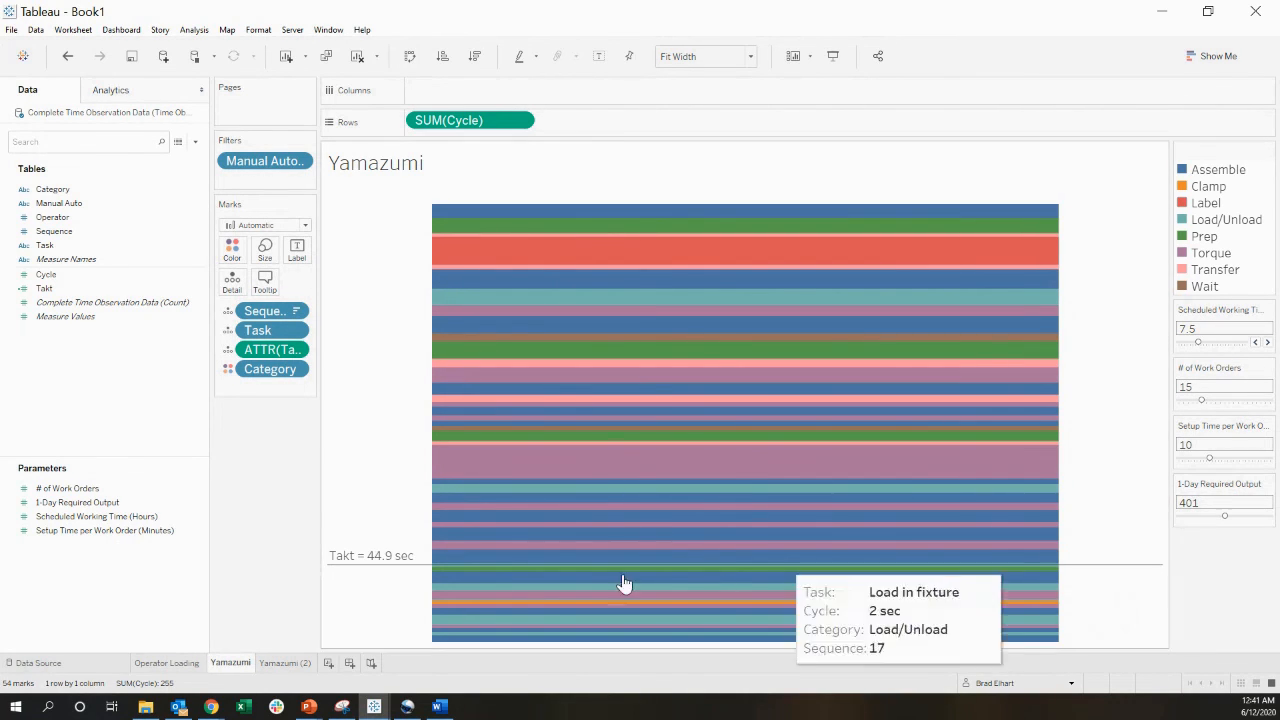
Compare the Takt reference line's label on the Yamazumi sheet with the one on the Operator Loading sheet
{"action": "mouse_move", "coordinate": [371, 569]}
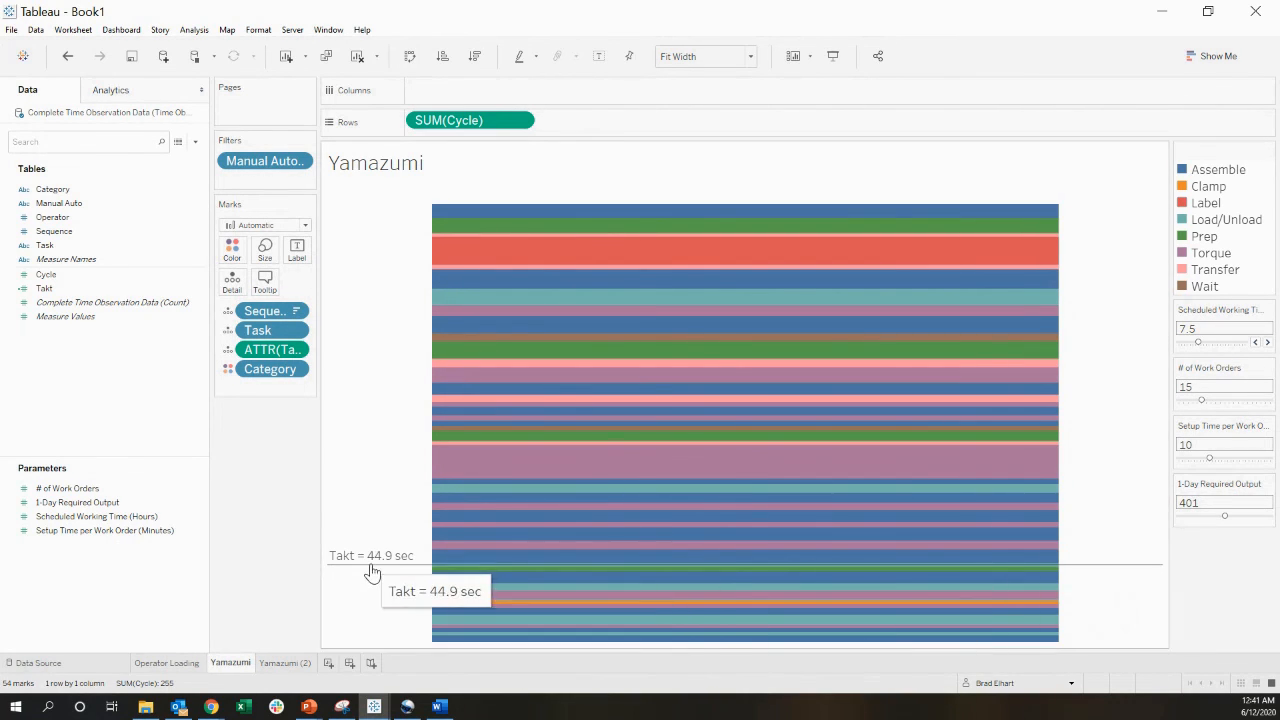
{"action": "left_click", "coordinate": [167, 663]}
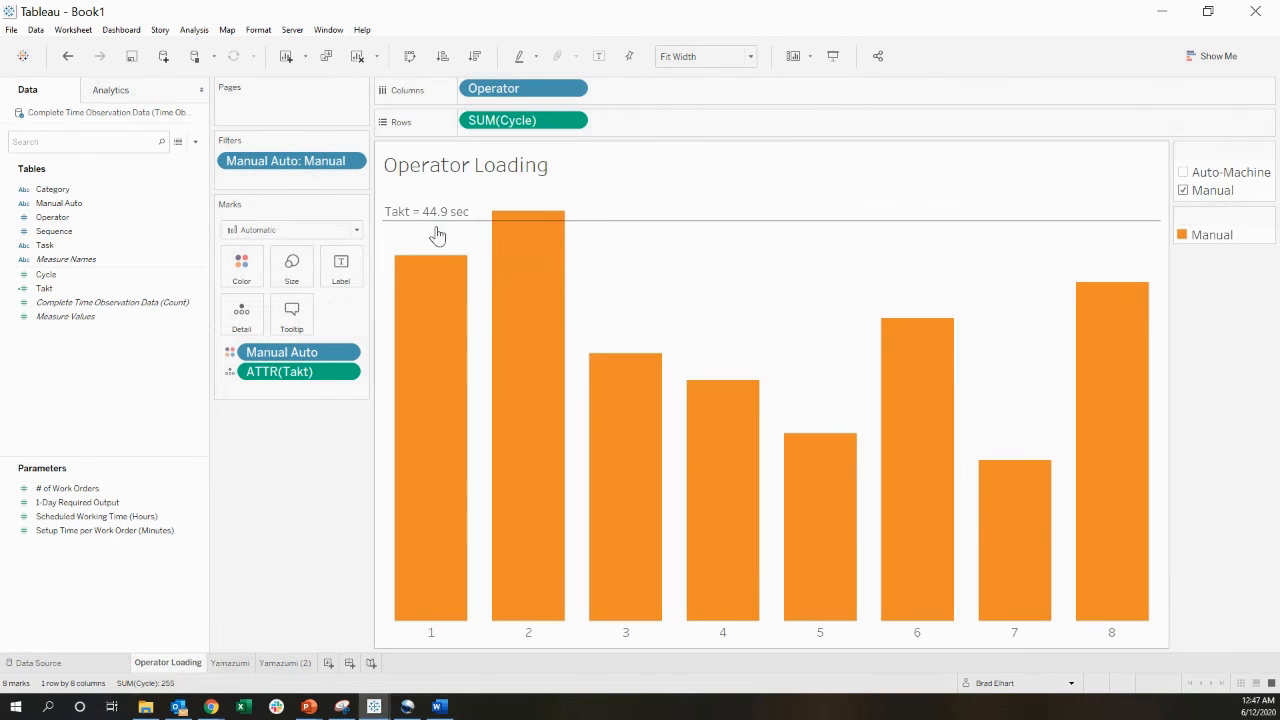
{"action": "mouse_move", "coordinate": [440, 229]}
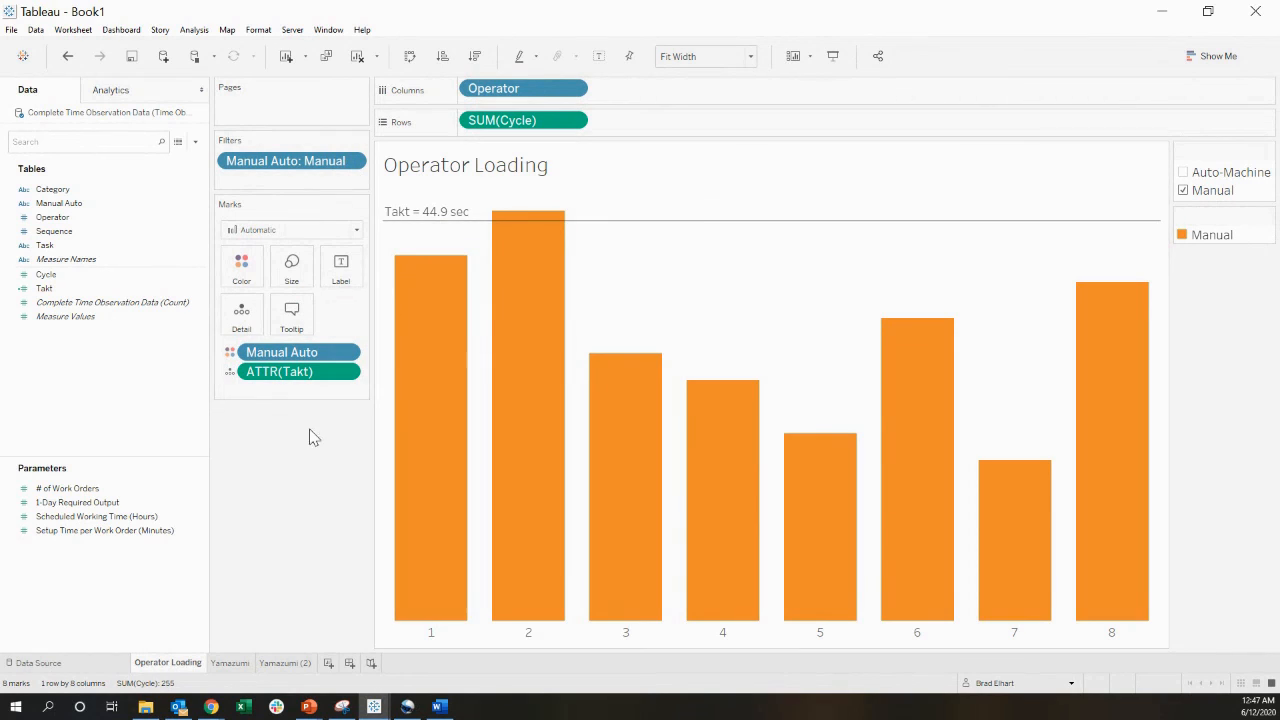